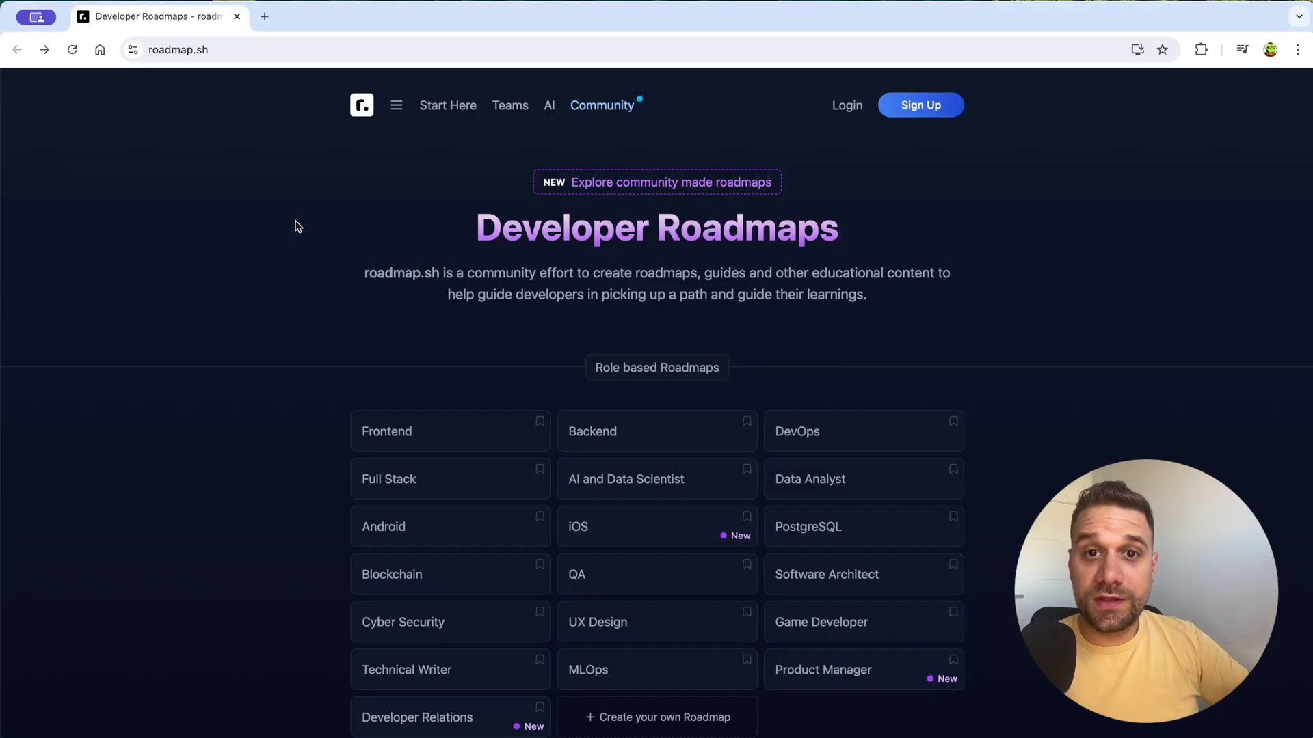
Open the Frontend Developer roadmap and scroll down to its Internet, HTML and CSS topics.
{"action": "left_click", "coordinate": [235, 50]}
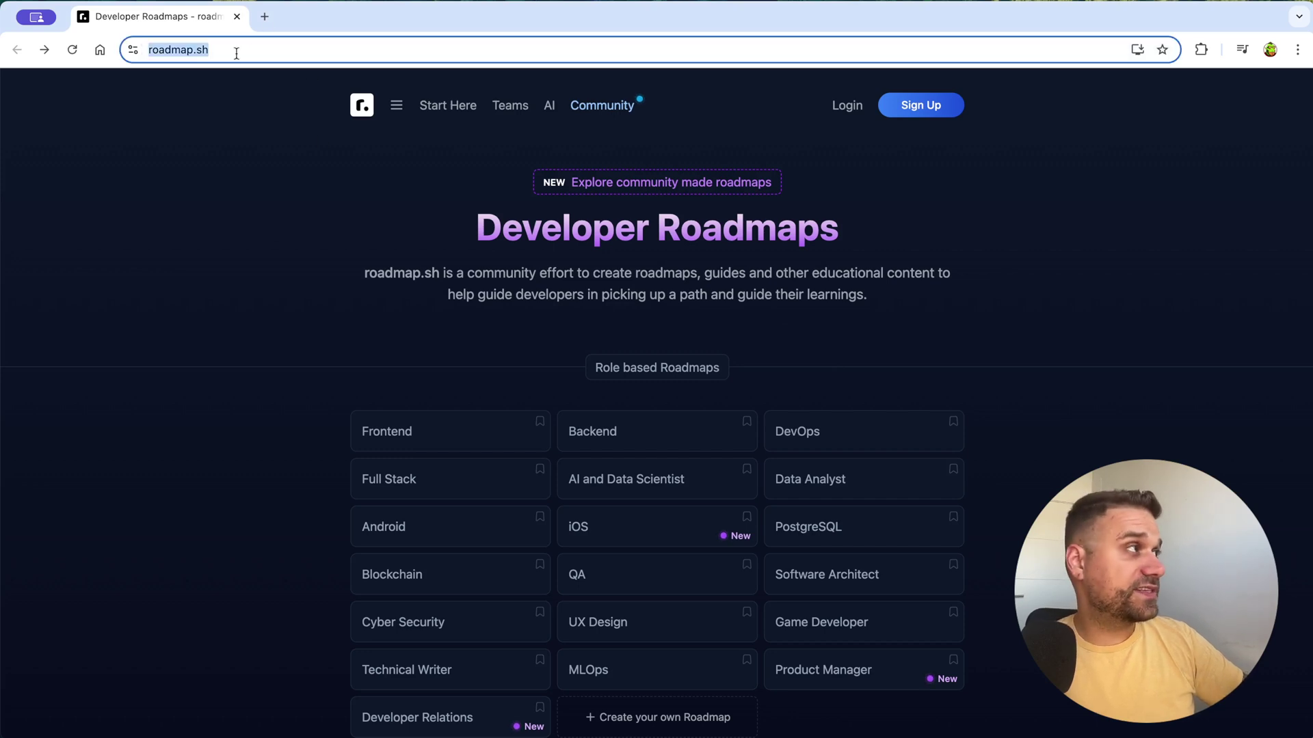
{"action": "left_click", "coordinate": [329, 192]}
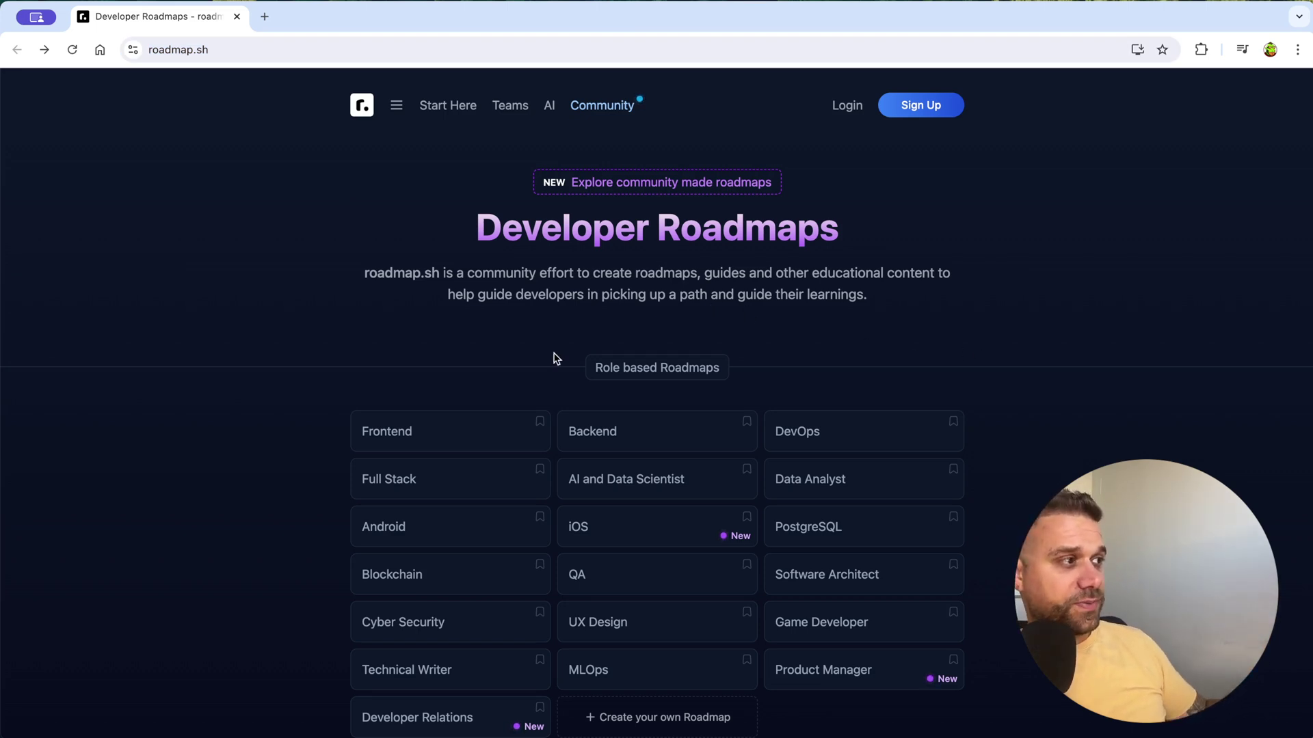
{"action": "left_click", "coordinate": [457, 437]}
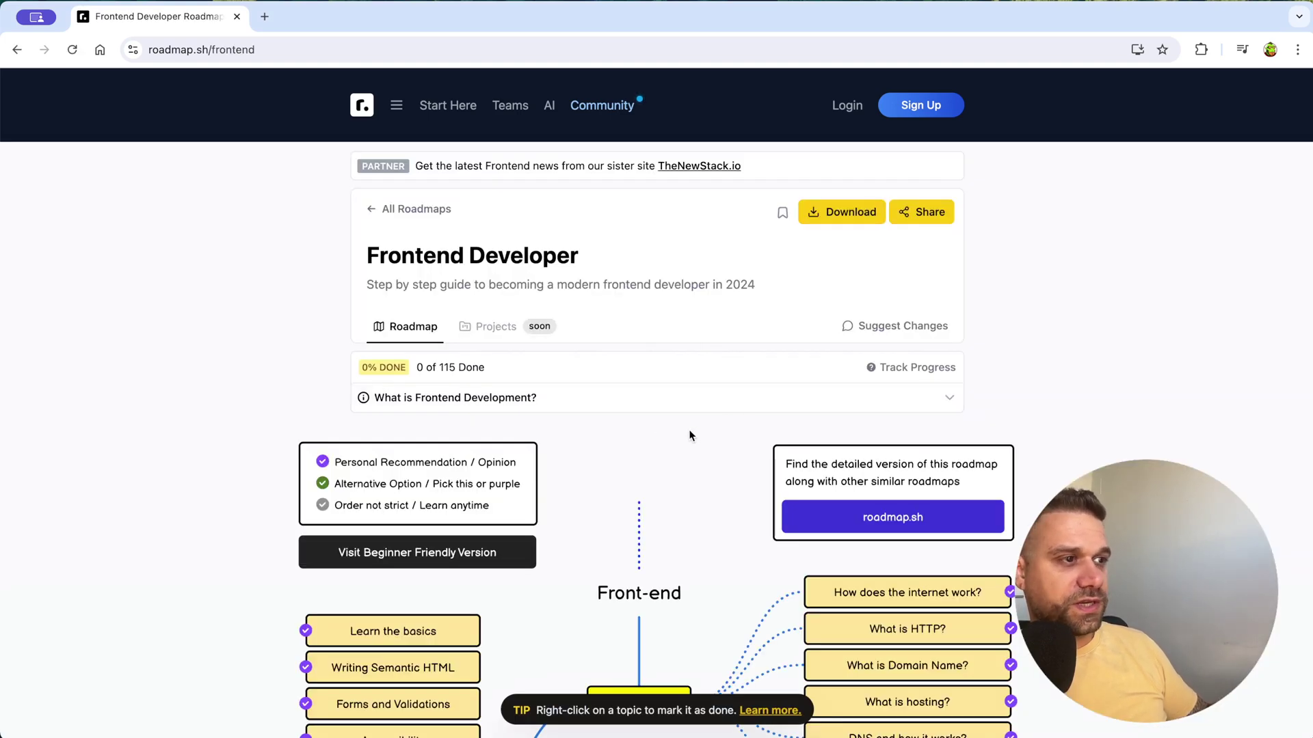
{"action": "scroll", "coordinate": [717, 424], "scroll_direction": "down", "scroll_amount": 3}
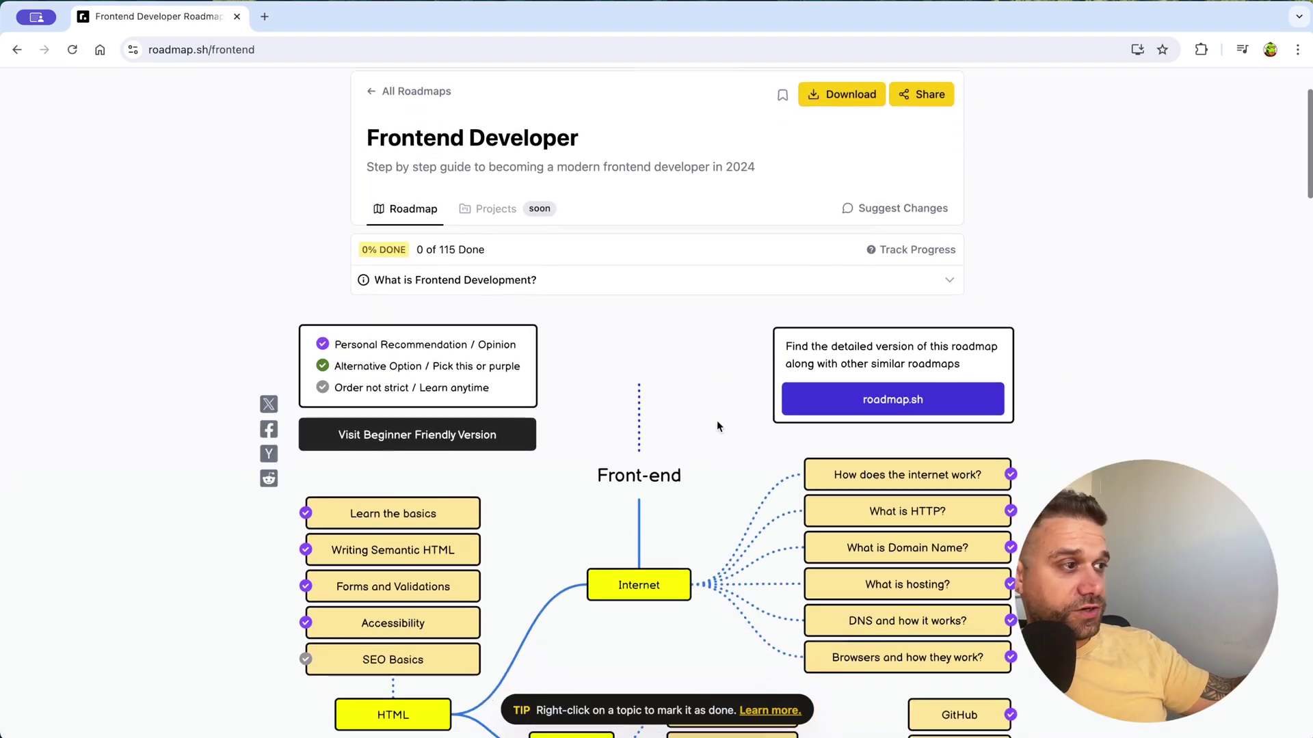
{"action": "scroll", "coordinate": [717, 424], "scroll_direction": "down", "scroll_amount": 1}
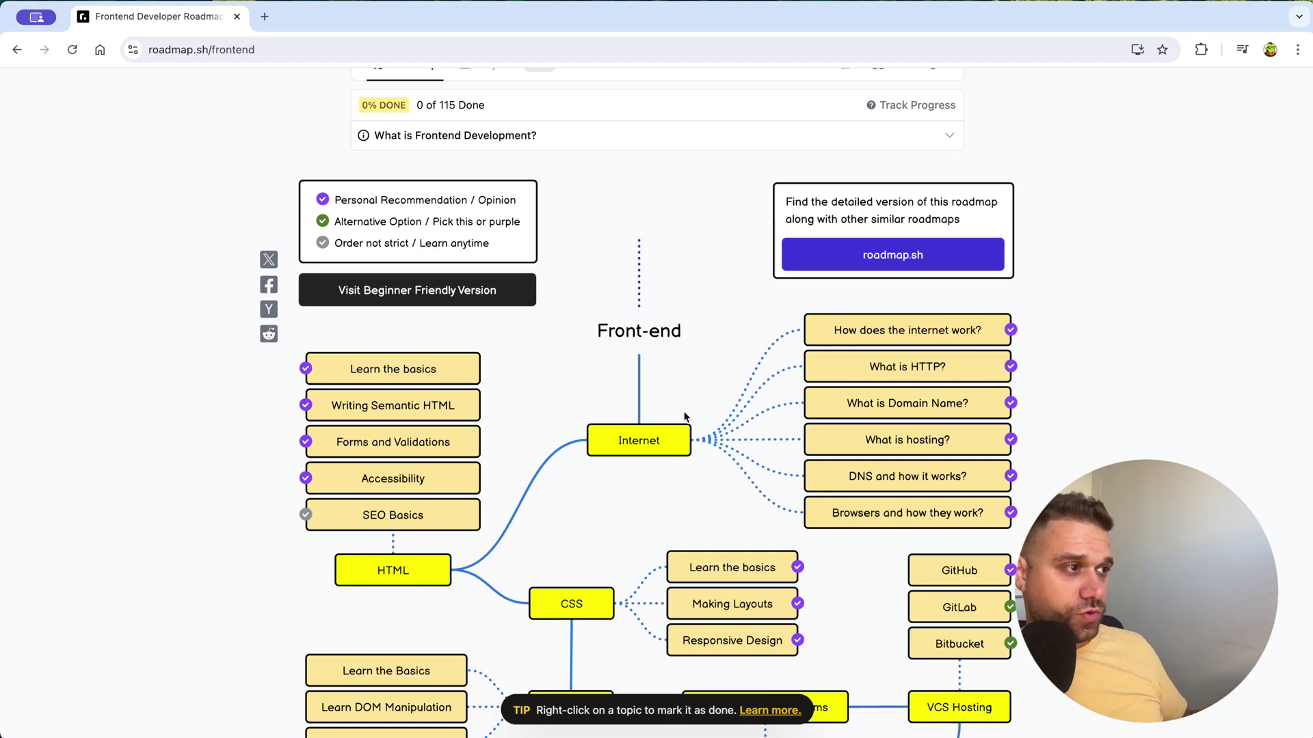
Show the Internet topic's definition, Pending status and seven learning resources.
{"action": "left_click", "coordinate": [652, 439]}
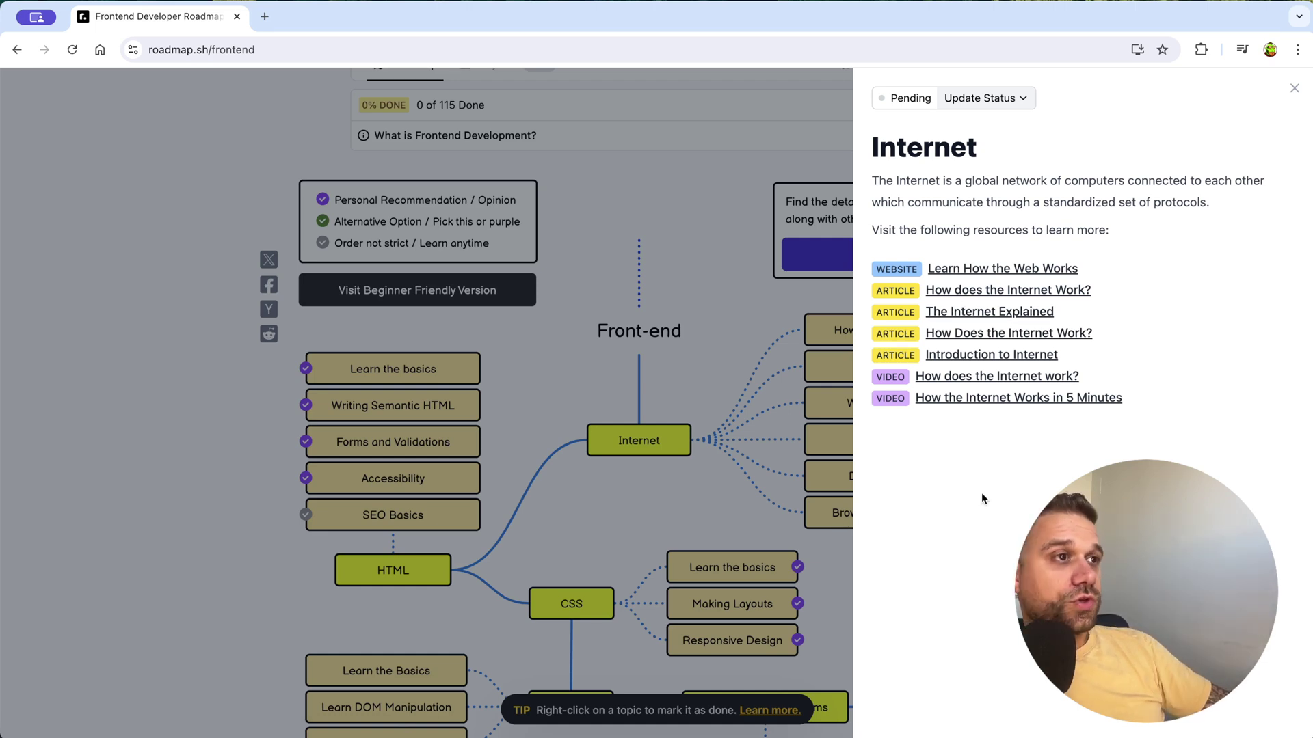
Skim the cs.fyi 'How does the Internet Work?' article, then close its tab.
{"action": "left_click", "coordinate": [993, 292]}
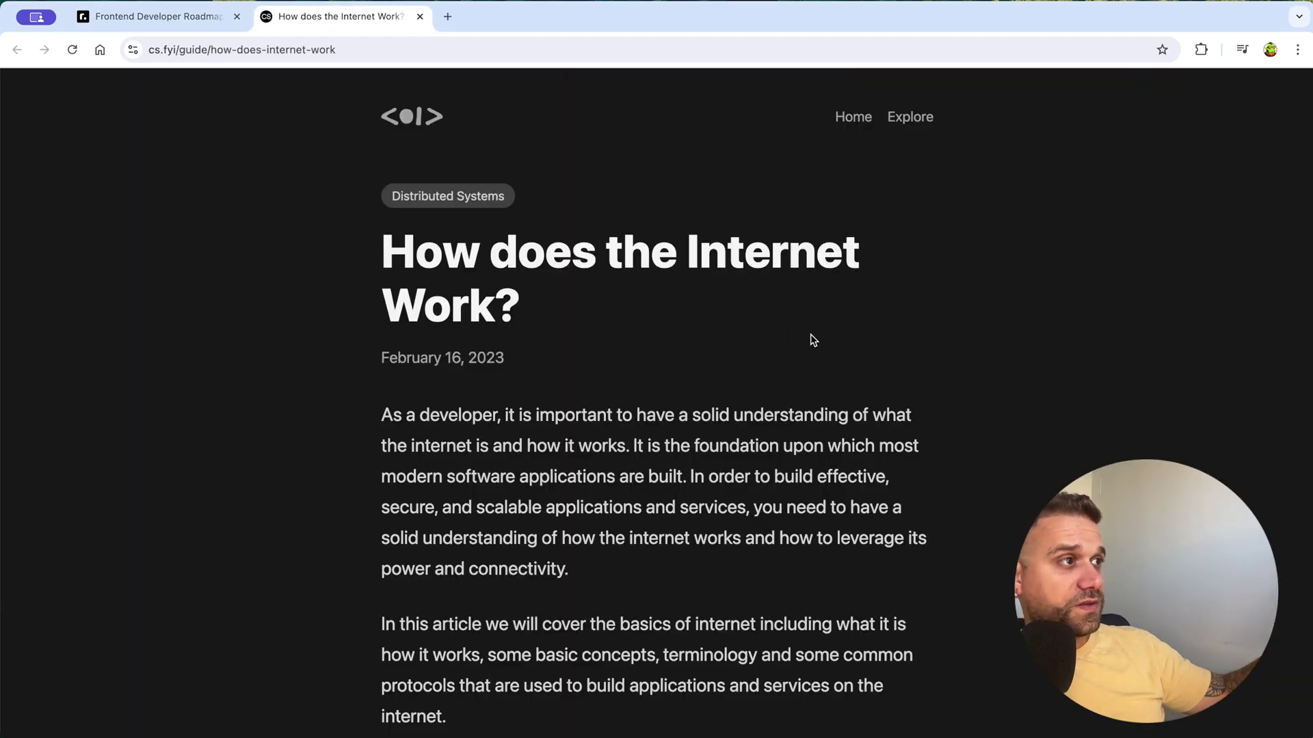
{"action": "scroll", "coordinate": [680, 333], "scroll_direction": "down", "scroll_amount": 5}
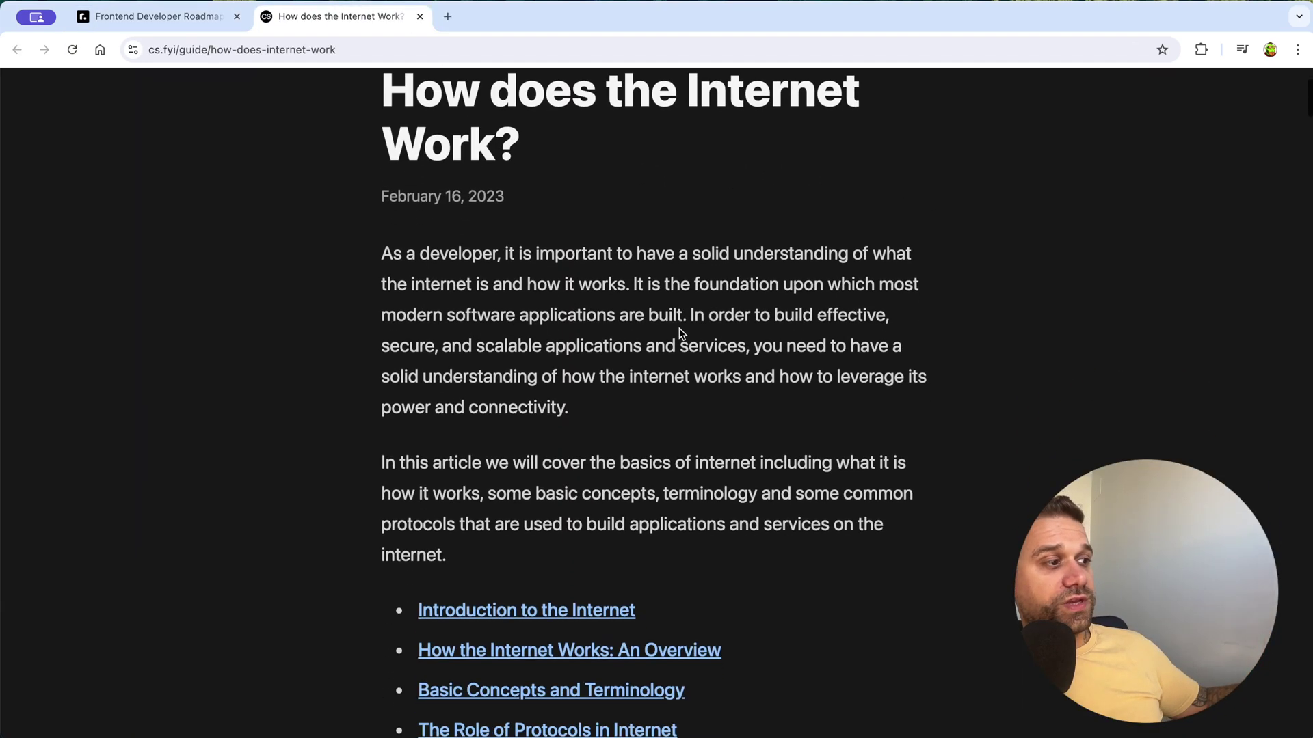
{"action": "scroll", "coordinate": [680, 332], "scroll_direction": "down", "scroll_amount": 15}
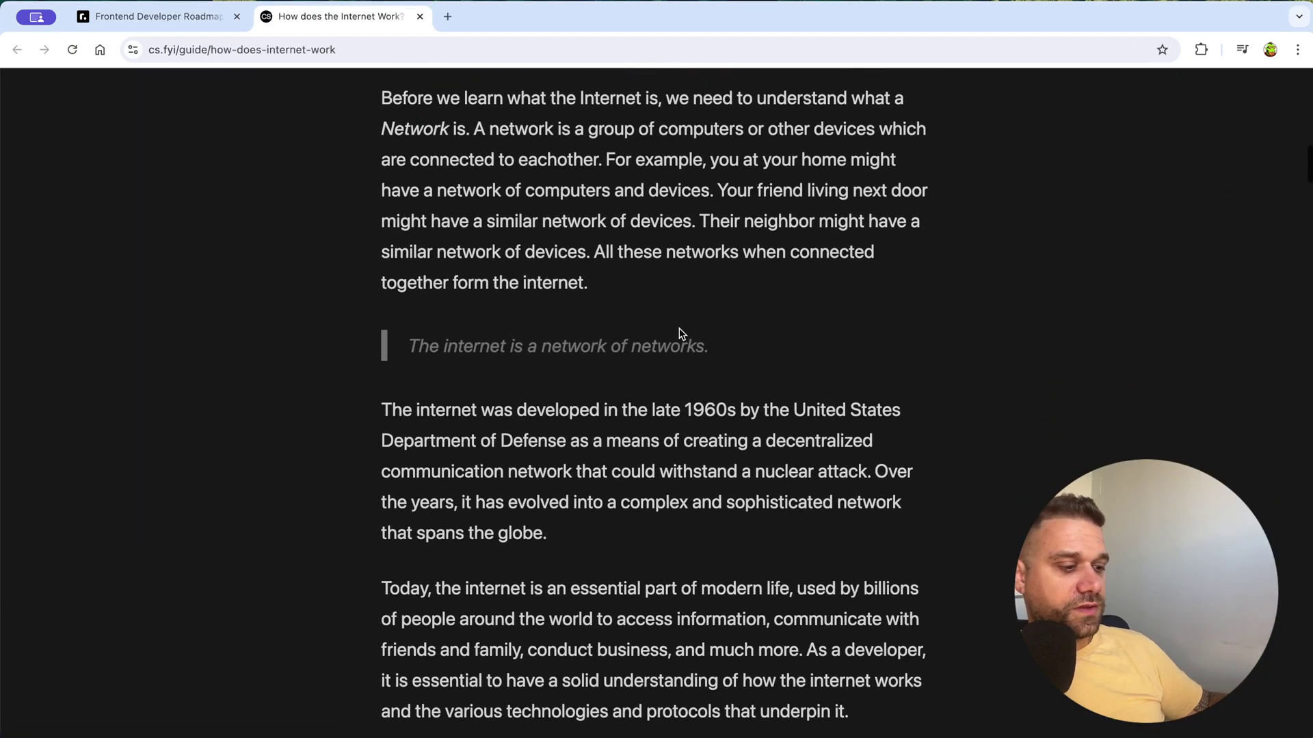
{"action": "key", "text": "super+w"}
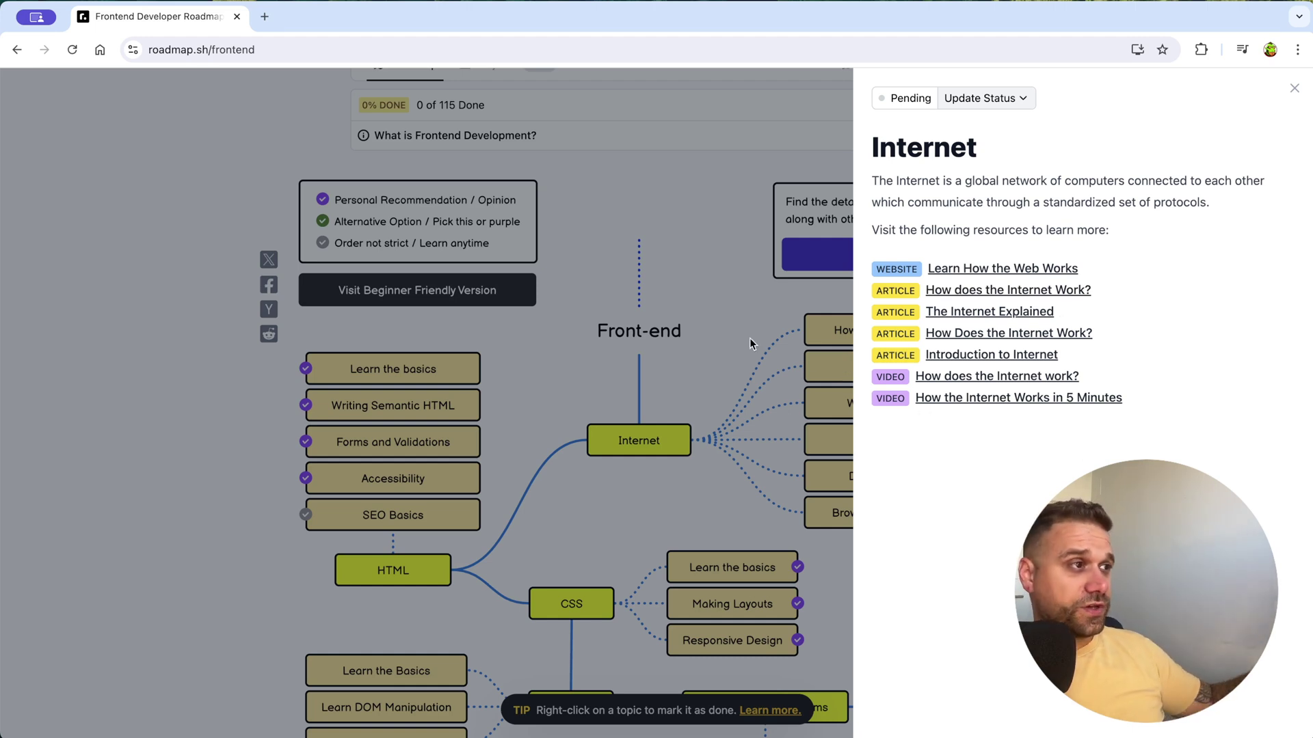
Close the Internet panel and scroll the Frontend roadmap through package managers, frameworks and build tools.
{"action": "left_click", "coordinate": [723, 326]}
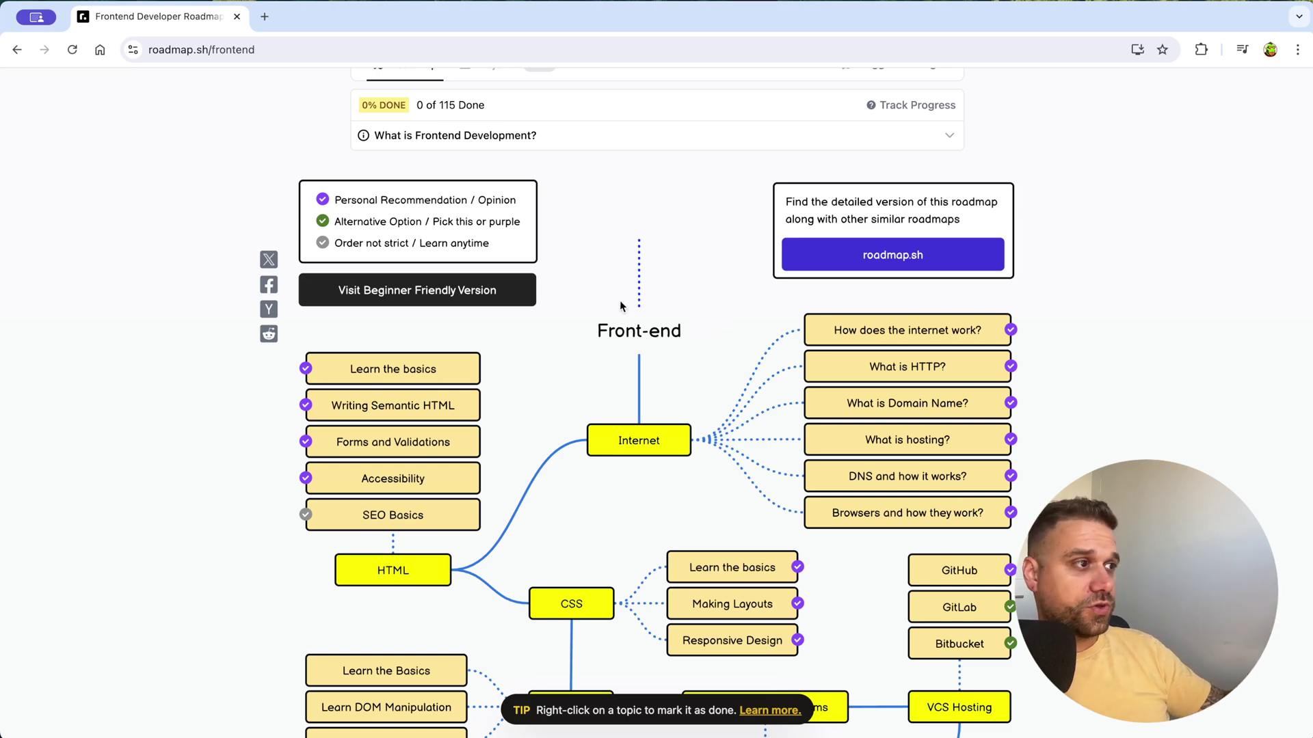
{"action": "scroll", "coordinate": [615, 311], "scroll_direction": "down", "scroll_amount": 1}
{"action": "scroll", "coordinate": [612, 317], "scroll_direction": "down", "scroll_amount": 2}
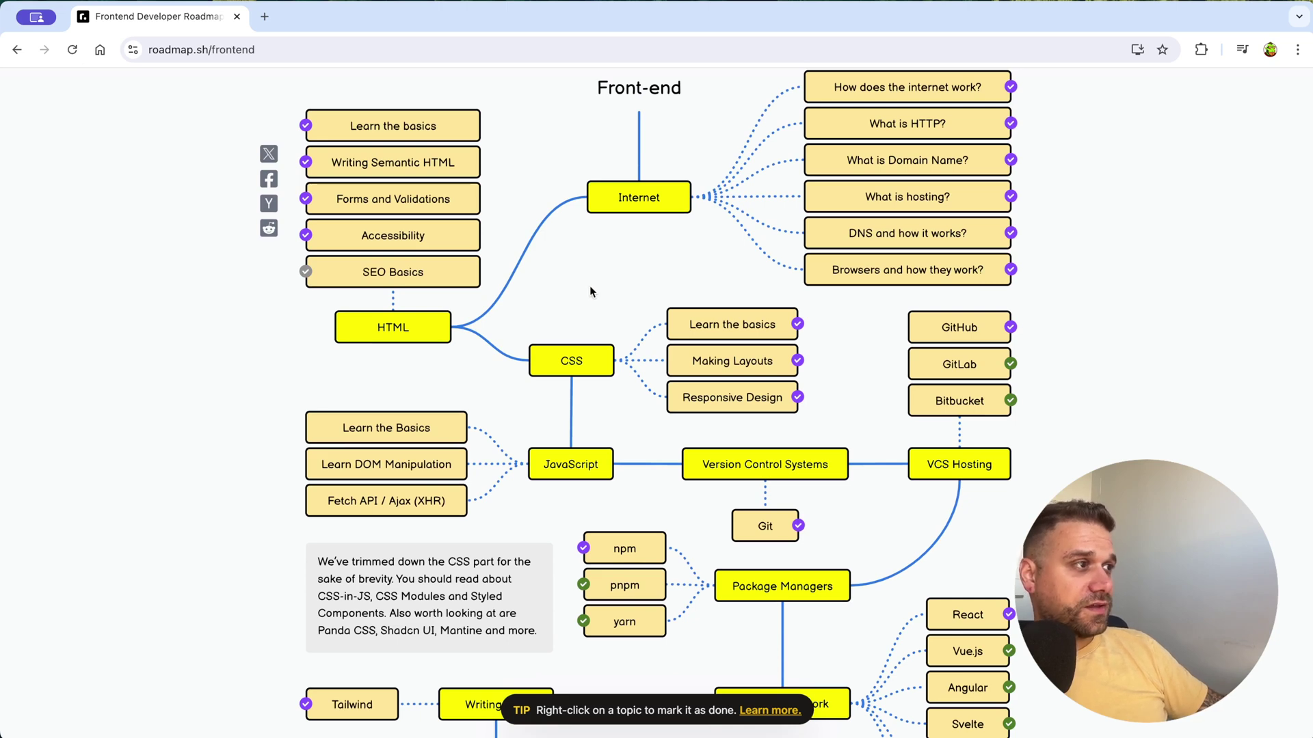
{"action": "scroll", "coordinate": [556, 261], "scroll_direction": "down", "scroll_amount": 1}
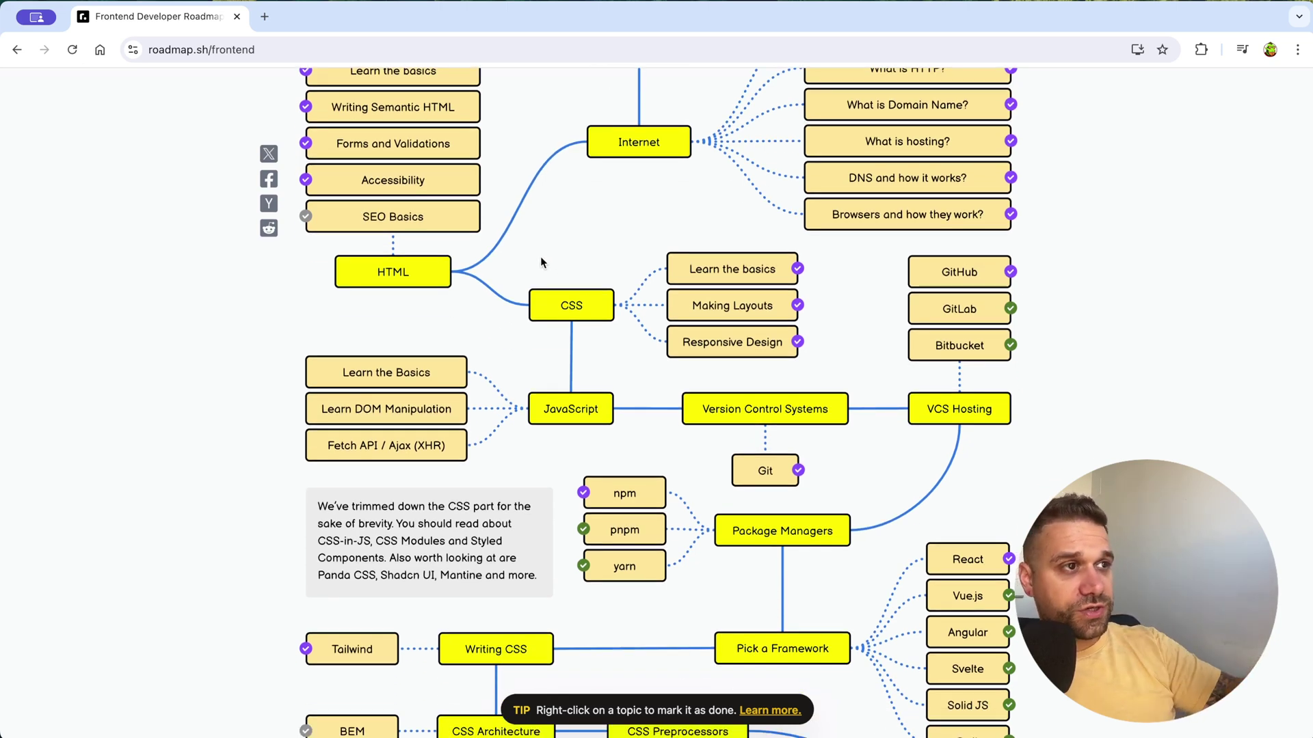
{"action": "scroll", "coordinate": [619, 438], "scroll_direction": "up", "scroll_amount": 1}
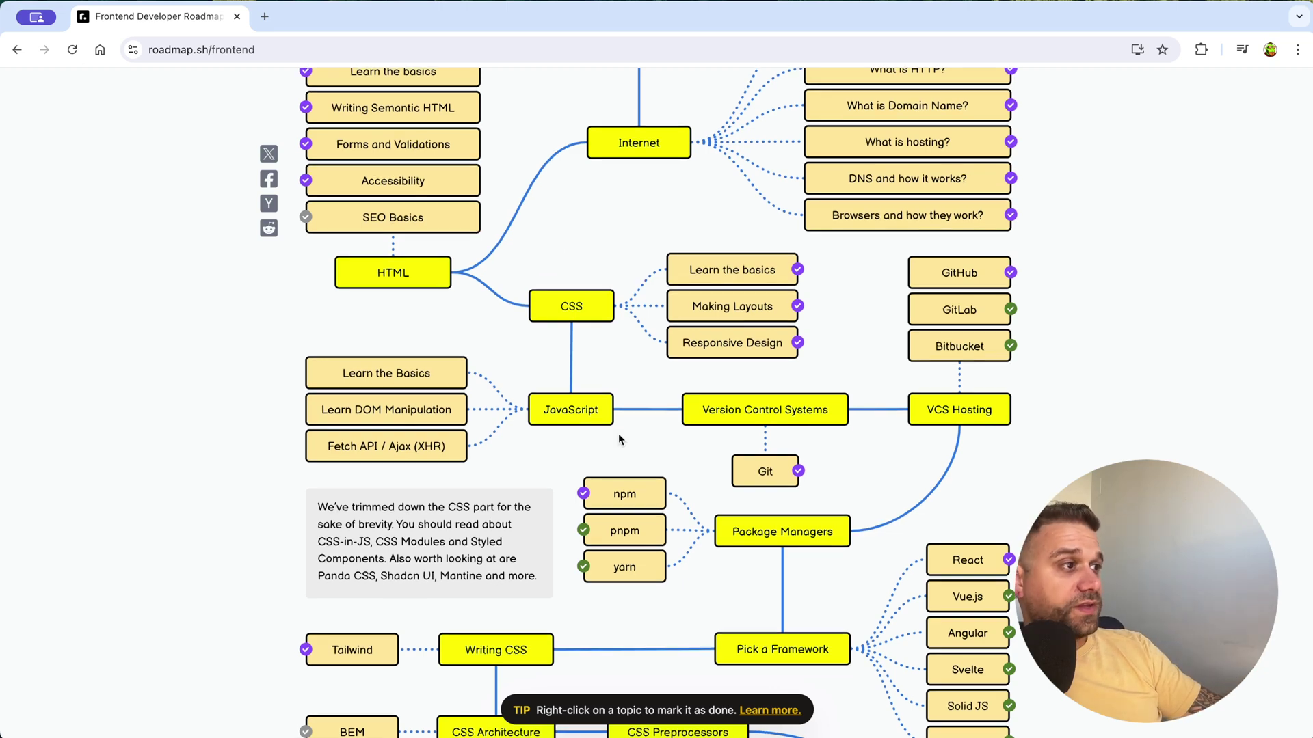
{"action": "scroll", "coordinate": [656, 427], "scroll_direction": "down", "scroll_amount": 3}
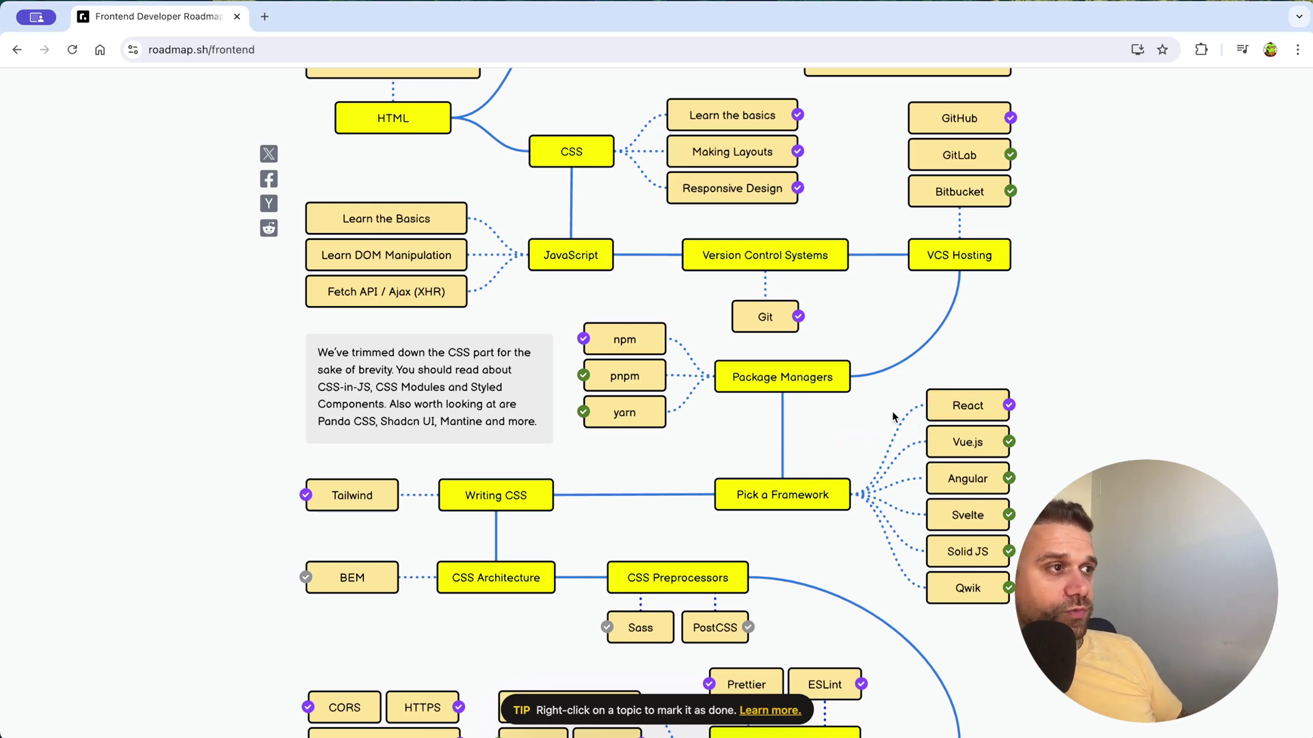
{"action": "scroll", "coordinate": [783, 377], "scroll_direction": "up", "scroll_amount": 7}
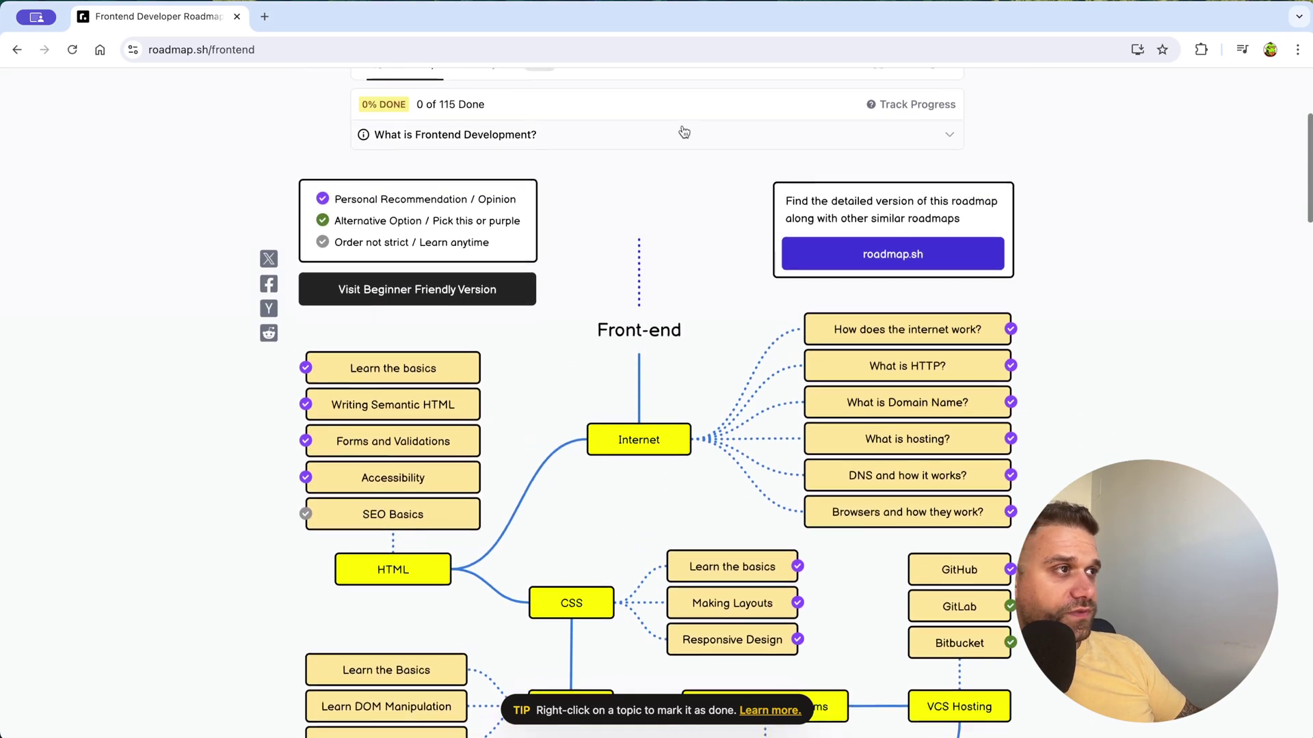
{"action": "scroll", "coordinate": [732, 451], "scroll_direction": "down", "scroll_amount": 7}
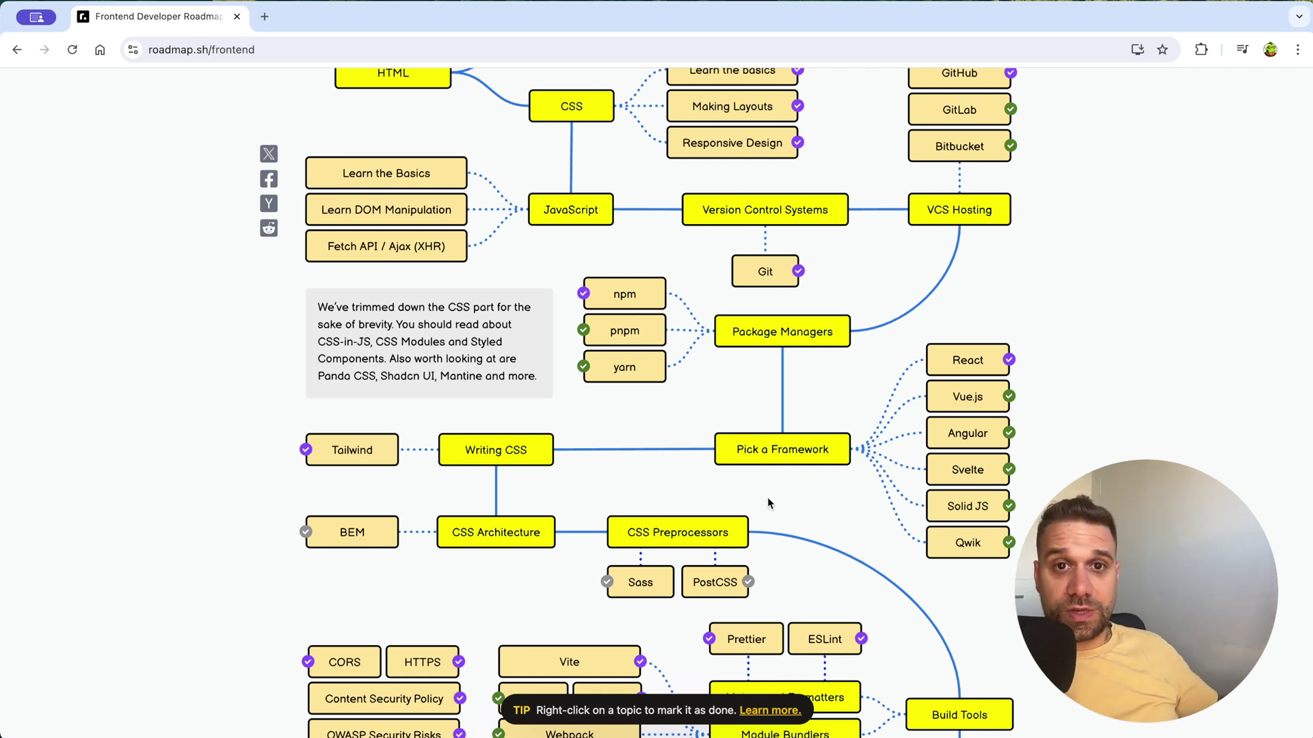
Go back home, open the UX Design roadmap and scroll to its related Design System and Frontend roadmaps.
{"action": "left_click", "coordinate": [17, 50]}
{"action": "scroll", "coordinate": [324, 363], "scroll_direction": "down", "scroll_amount": 3}
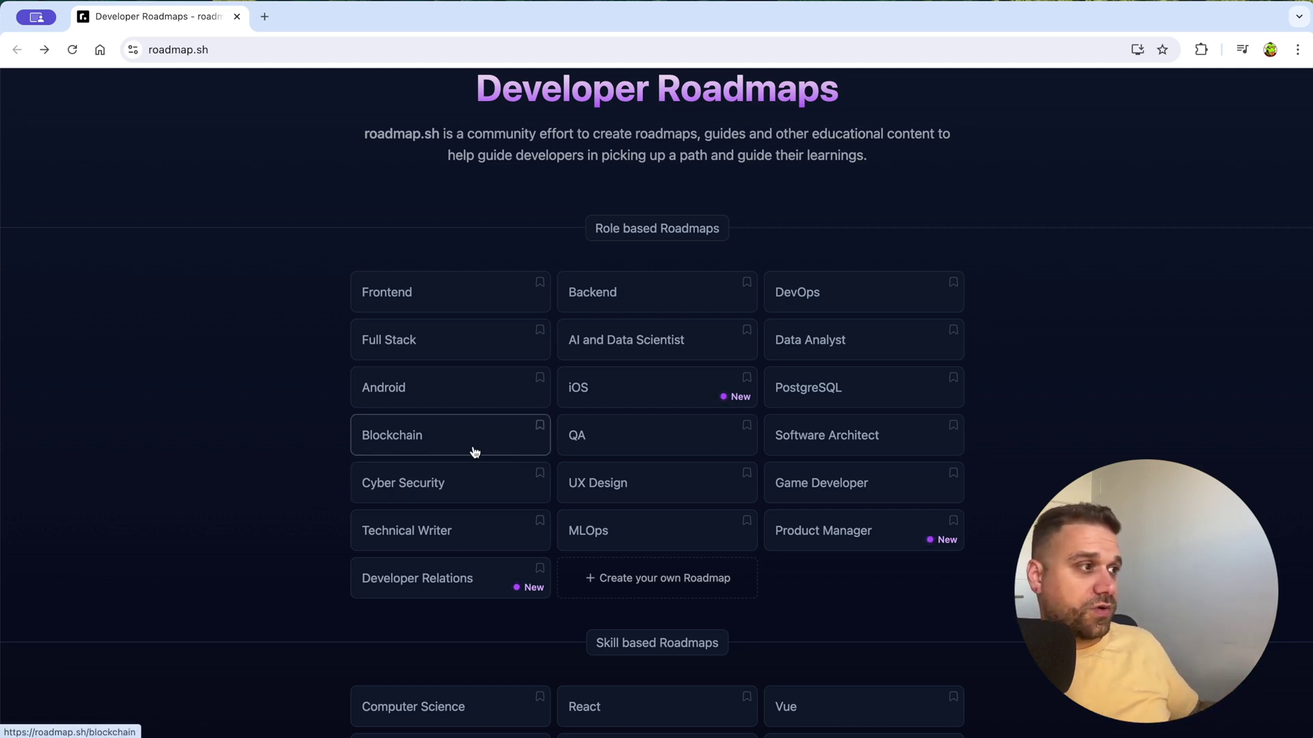
{"action": "left_click", "coordinate": [628, 487]}
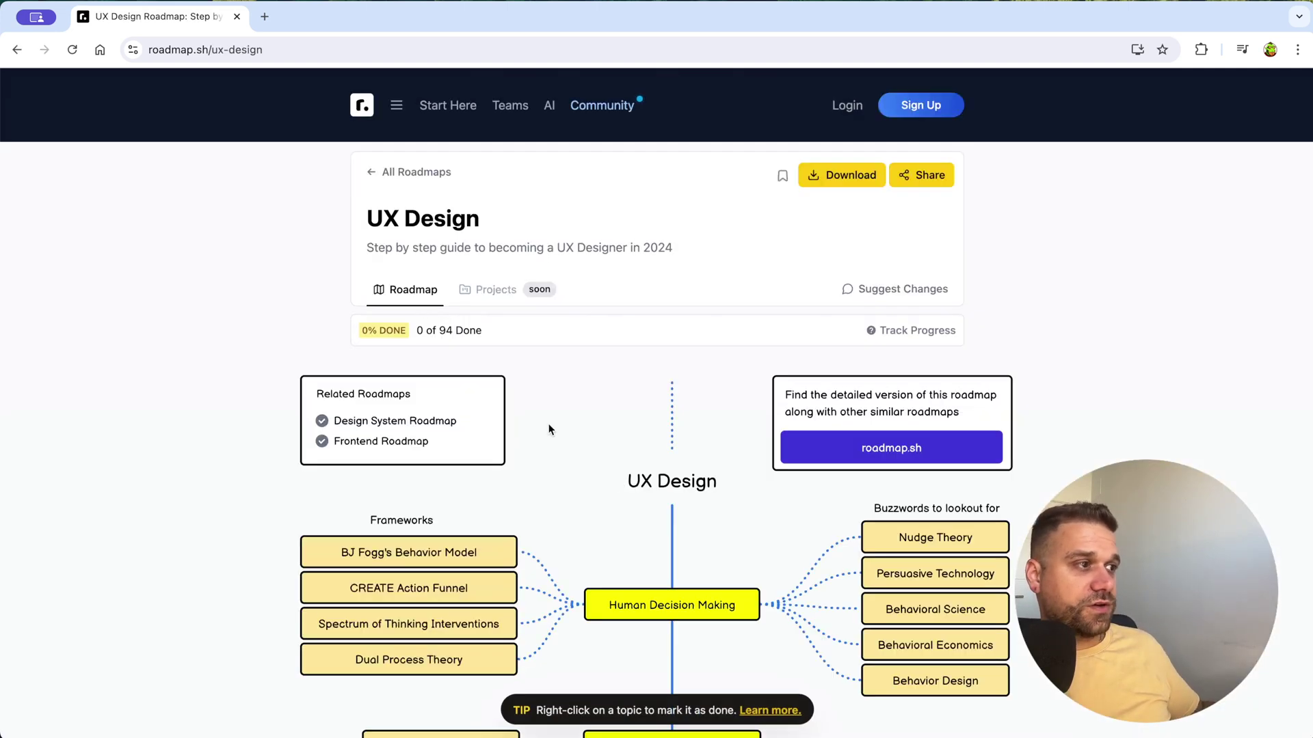
{"action": "scroll", "coordinate": [585, 418], "scroll_direction": "down", "scroll_amount": 5}
{"action": "scroll", "coordinate": [585, 419], "scroll_direction": "down", "scroll_amount": 5}
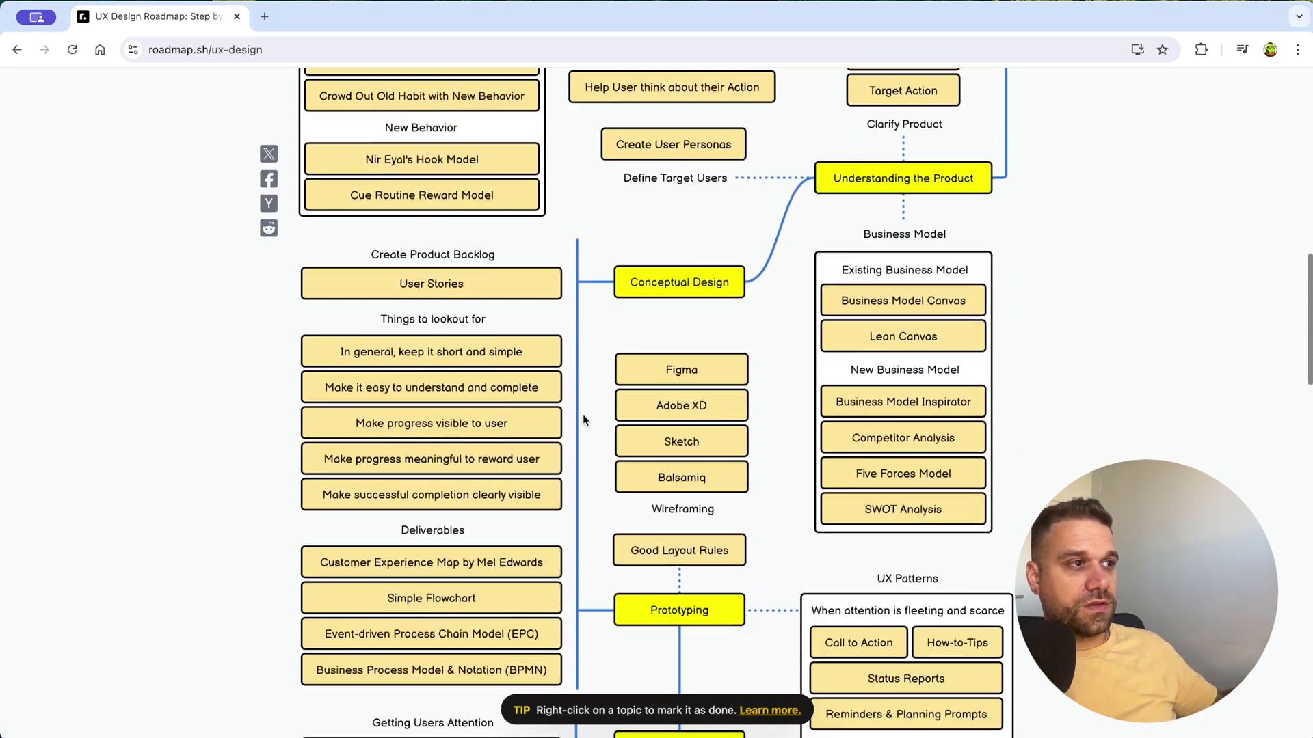
{"action": "scroll", "coordinate": [584, 419], "scroll_direction": "down", "scroll_amount": 15}
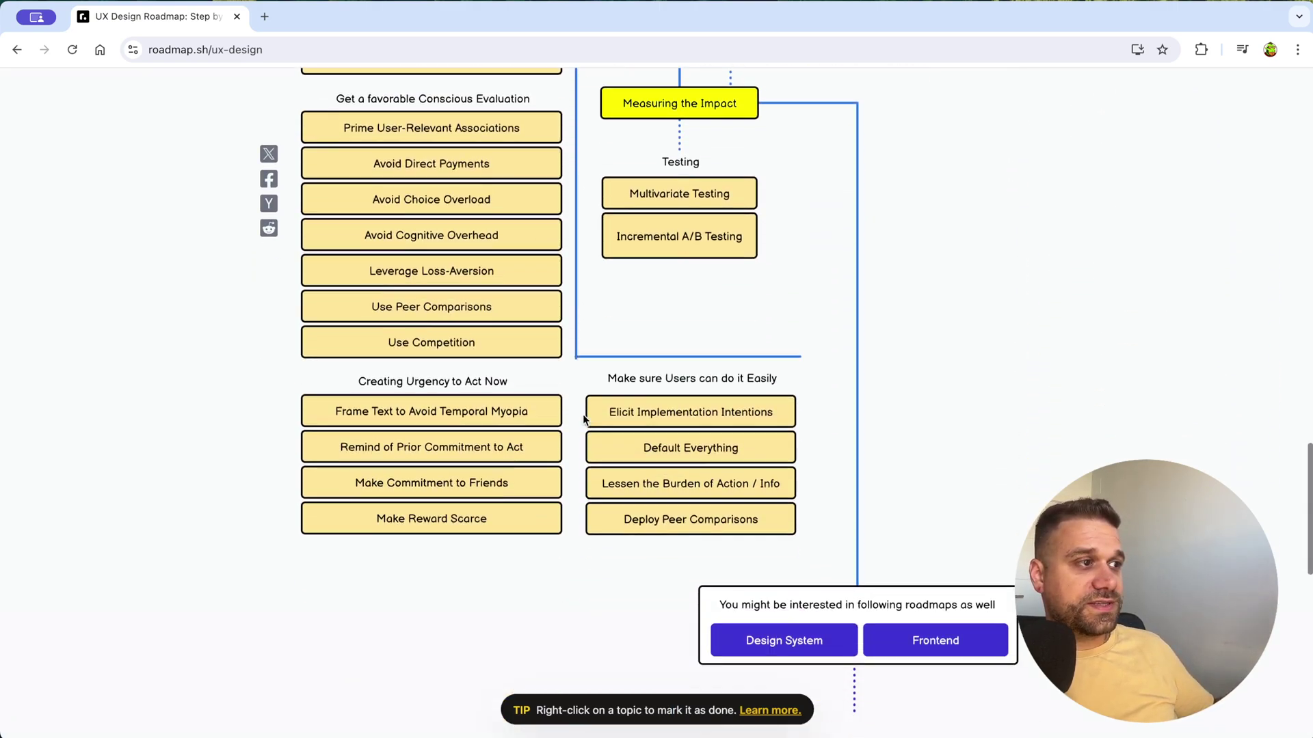
{"action": "scroll", "coordinate": [584, 418], "scroll_direction": "down", "scroll_amount": 3}
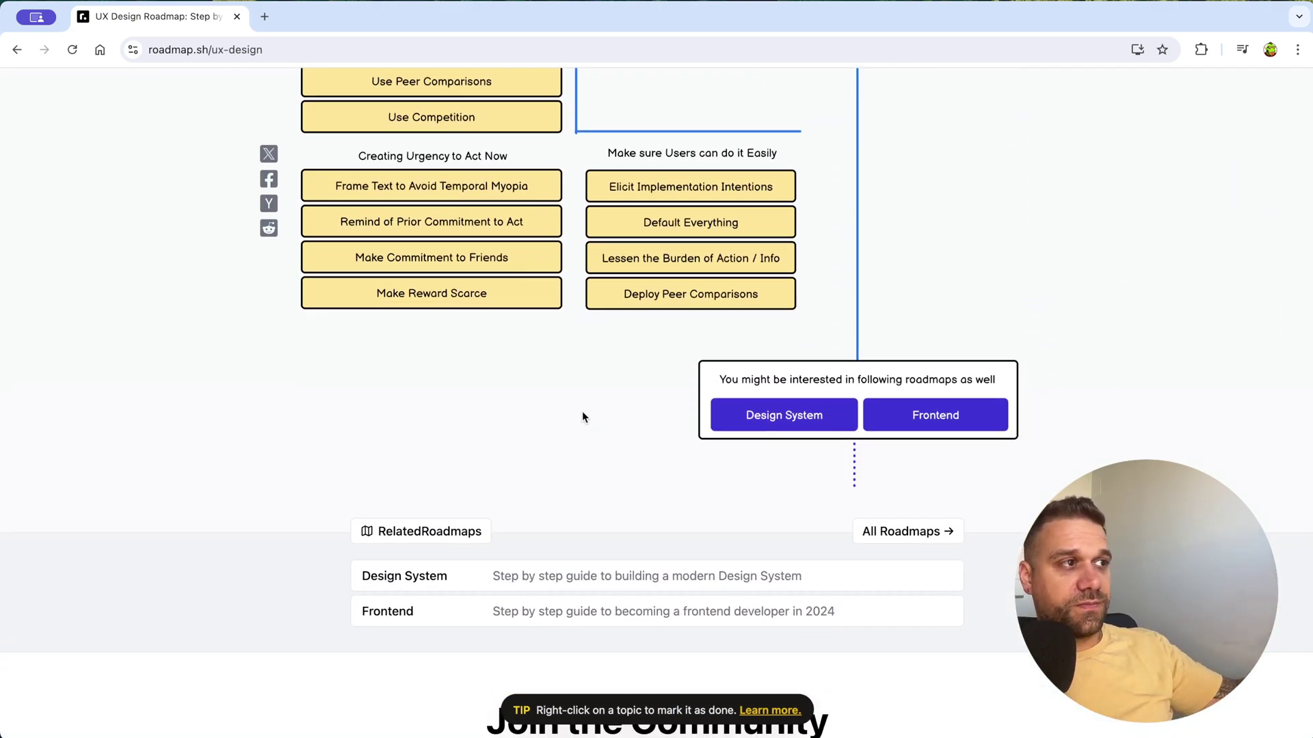
Go back to the roadmap.sh home page.
{"action": "left_click", "coordinate": [19, 47]}
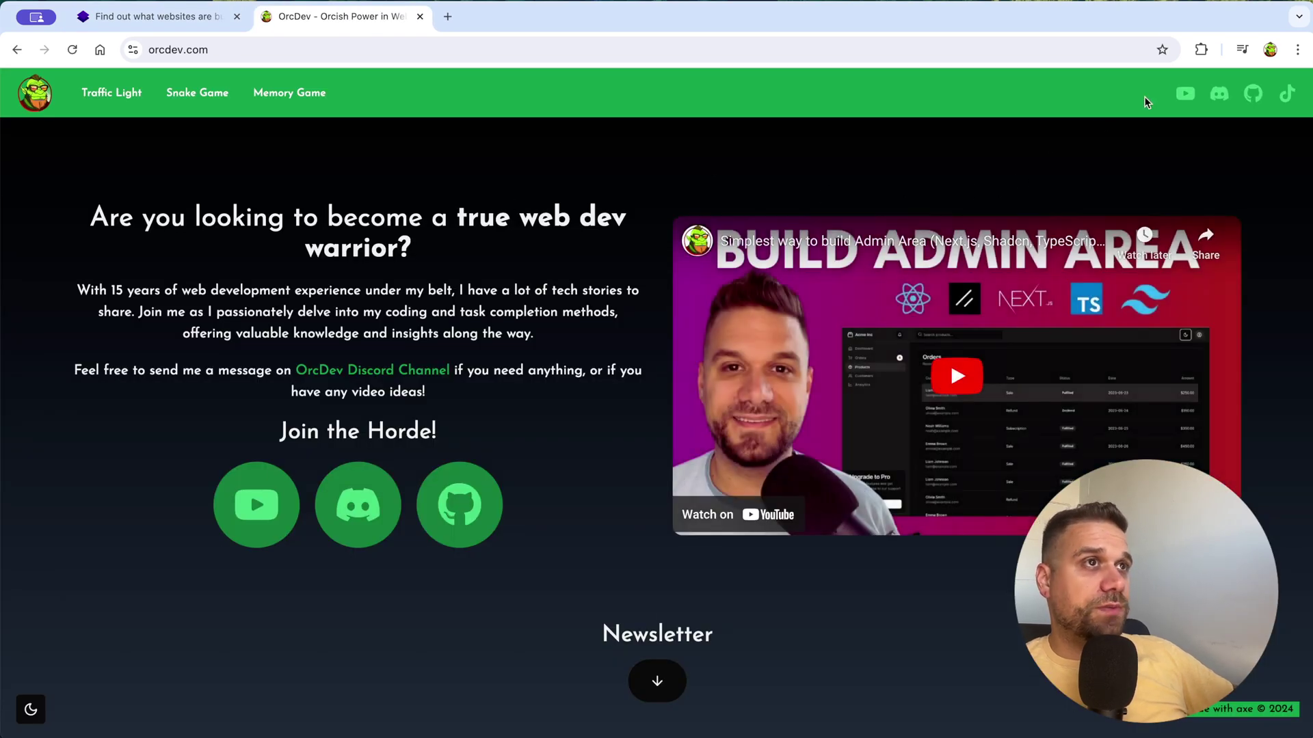
Run Wappalyzer on orcdev.com and scroll through its technologies, from Next.js 14.2.5 and Vercel to Sentry.
{"action": "left_click", "coordinate": [1202, 49]}
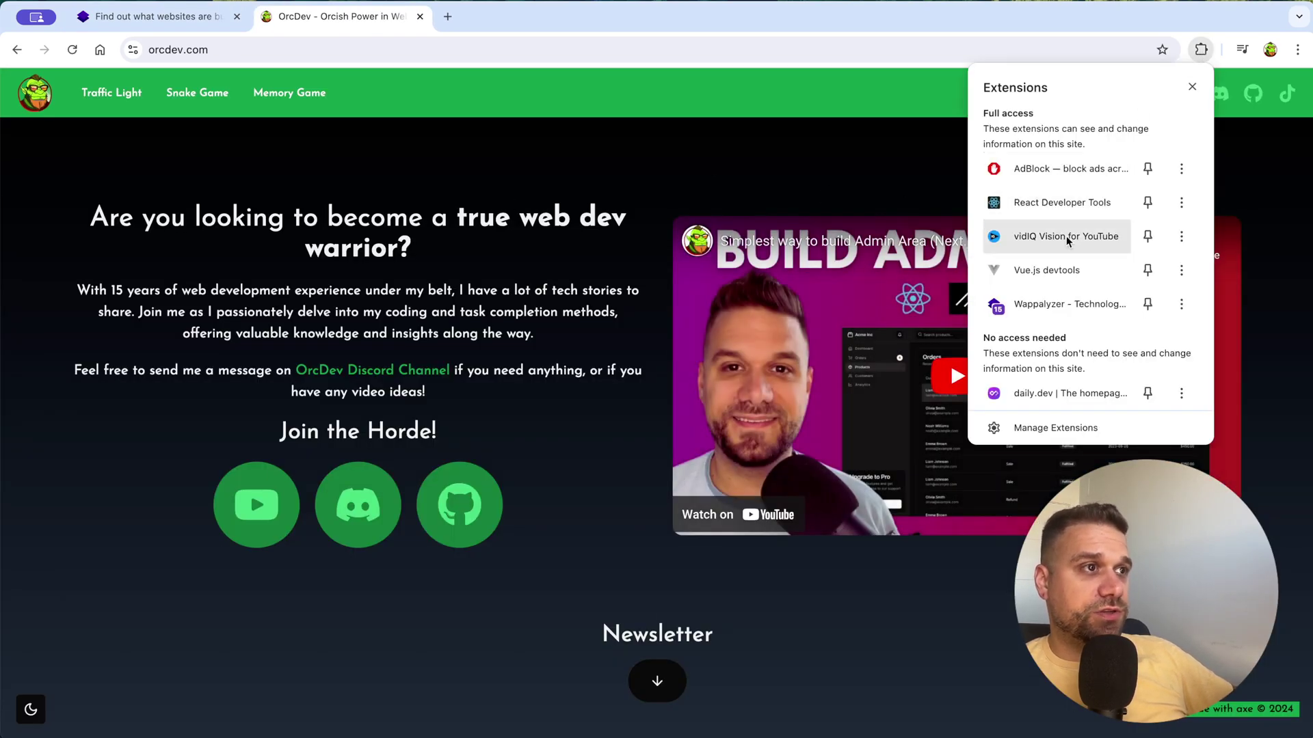
{"action": "left_click", "coordinate": [1057, 311]}
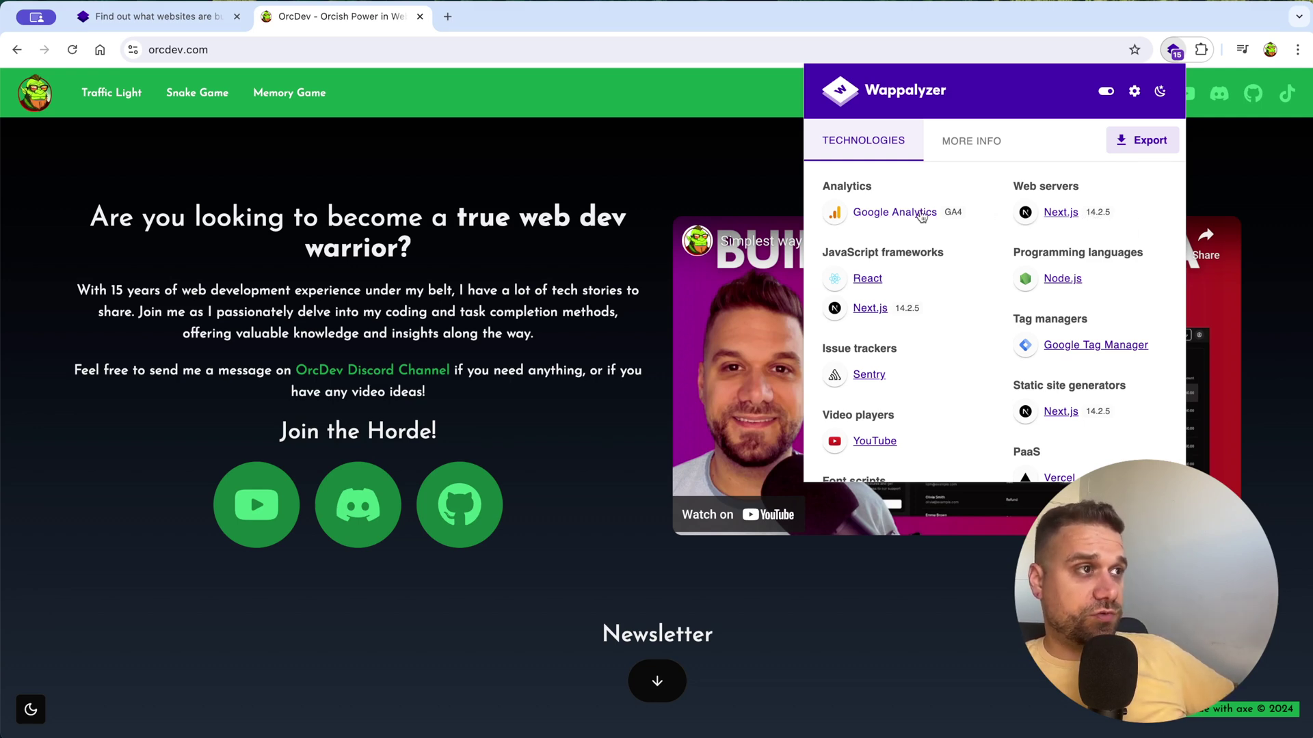
{"action": "scroll", "coordinate": [916, 219], "scroll_direction": "down", "scroll_amount": 3}
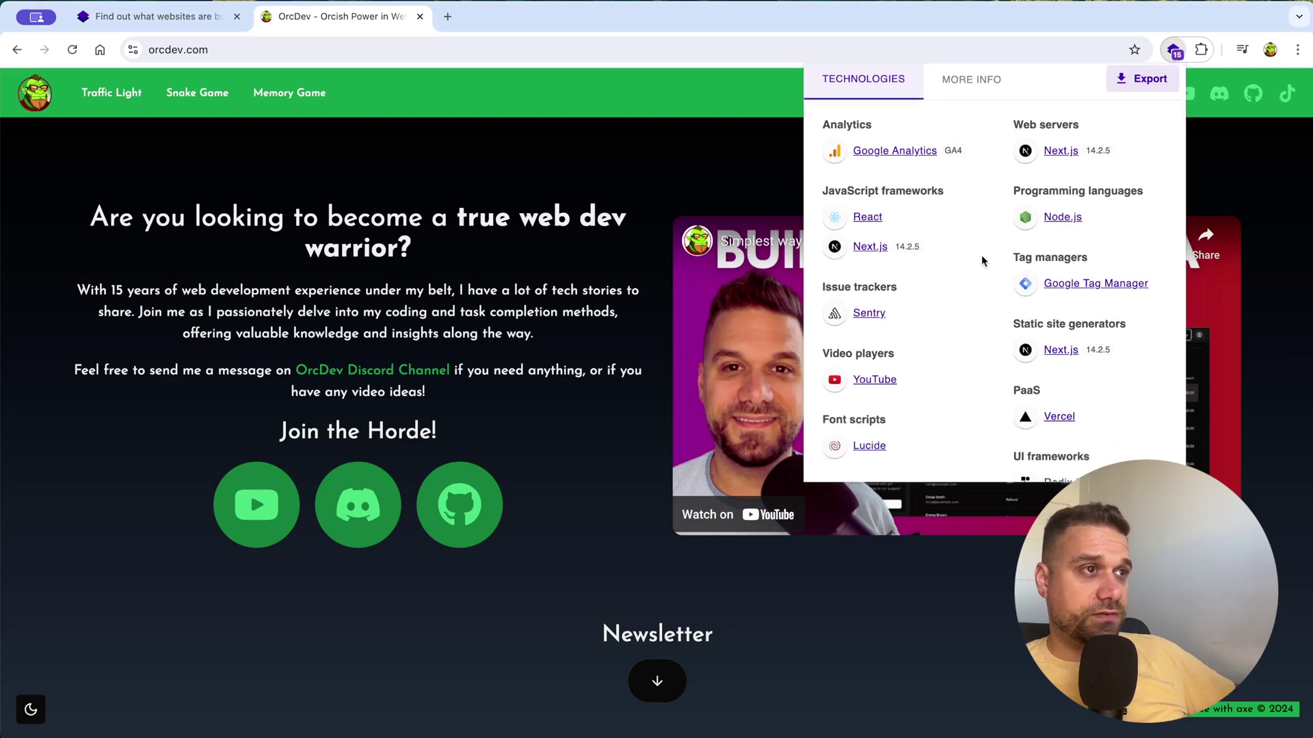
{"action": "scroll", "coordinate": [882, 239], "scroll_direction": "down", "scroll_amount": 1}
{"action": "scroll", "coordinate": [1025, 205], "scroll_direction": "down", "scroll_amount": 2}
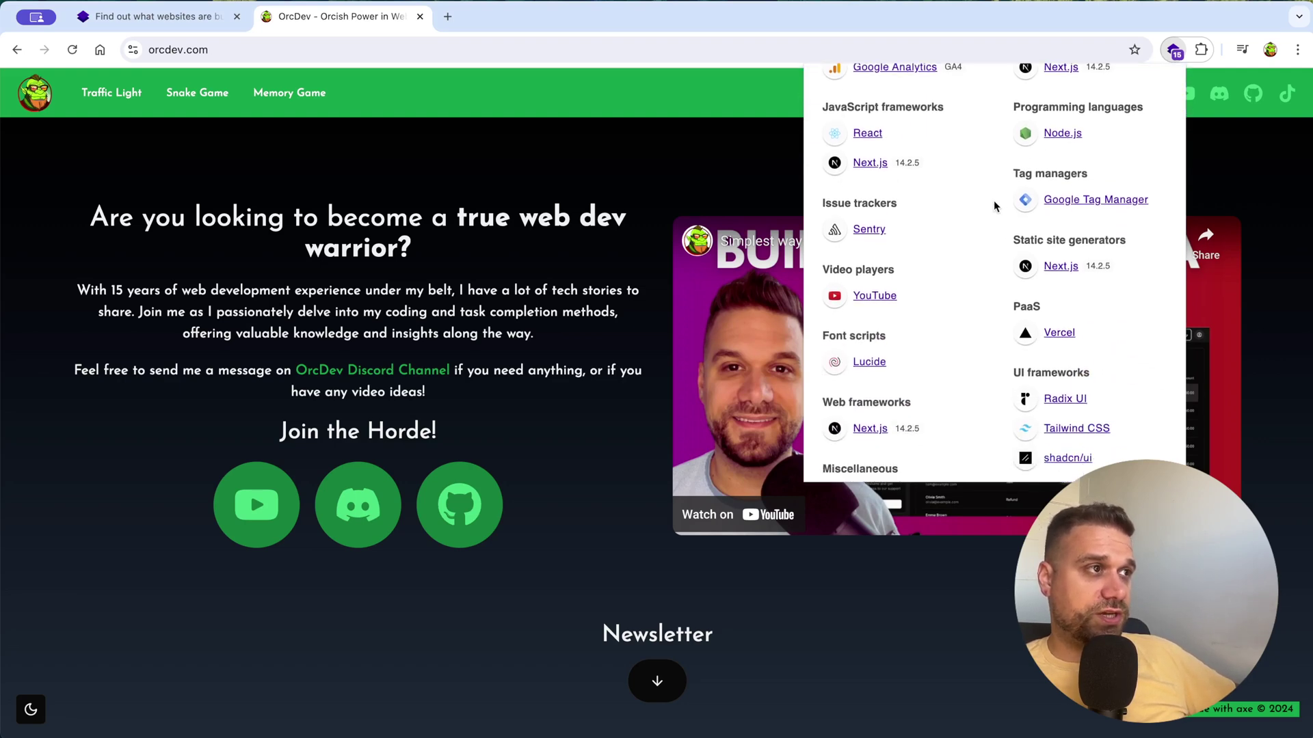
{"action": "scroll", "coordinate": [880, 246], "scroll_direction": "down", "scroll_amount": 2}
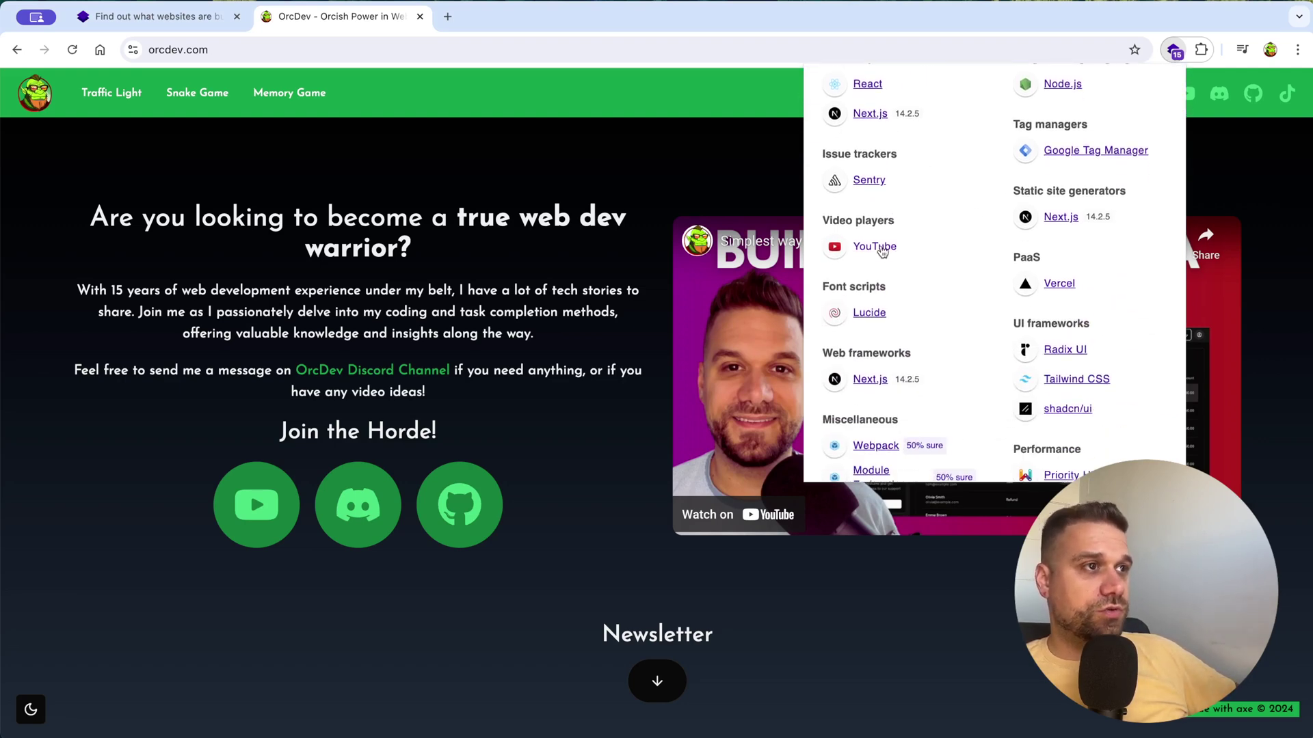
{"action": "scroll", "coordinate": [983, 229], "scroll_direction": "down", "scroll_amount": 2}
{"action": "scroll", "coordinate": [983, 231], "scroll_direction": "down", "scroll_amount": 1}
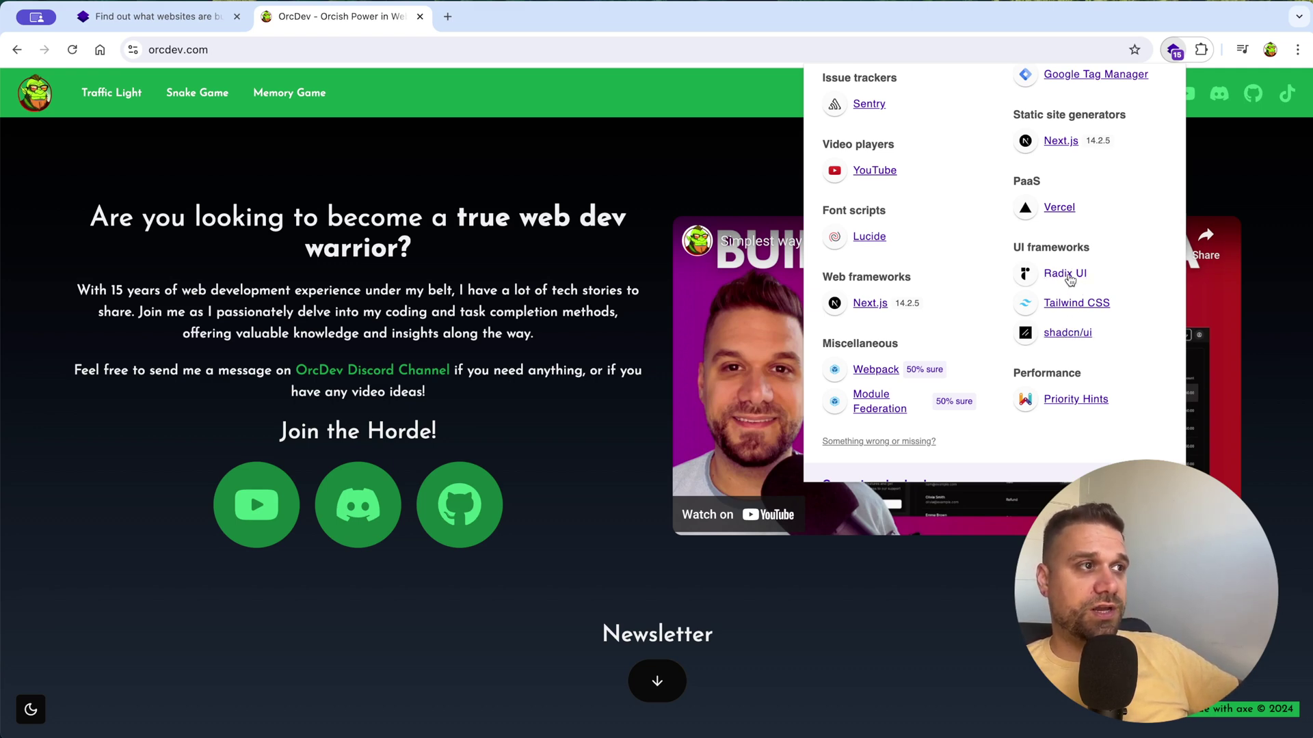
{"action": "scroll", "coordinate": [970, 296], "scroll_direction": "down", "scroll_amount": 1}
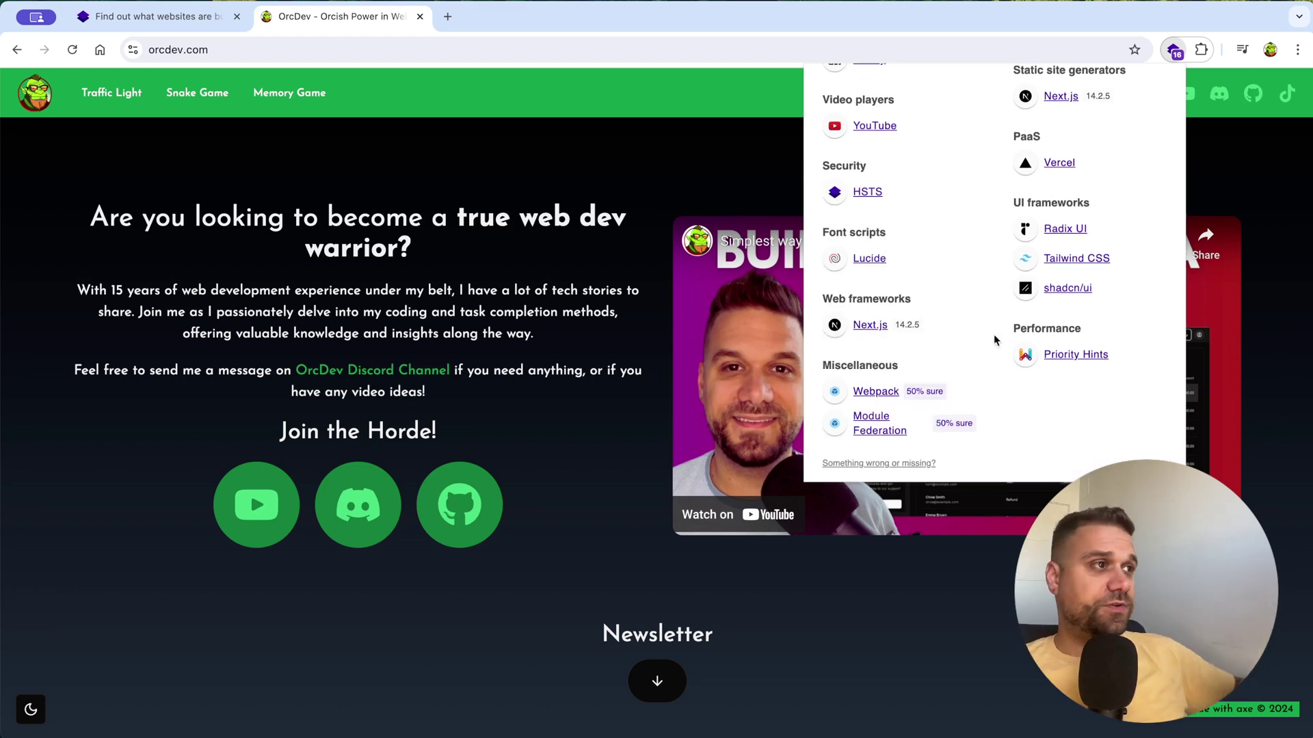
Dismiss the orcdev.com list and run Wappalyzer on roadmap.sh, revealing Astro 4.13.4, Nginx 1.18.0 and AWS.
{"action": "left_click", "coordinate": [642, 18]}
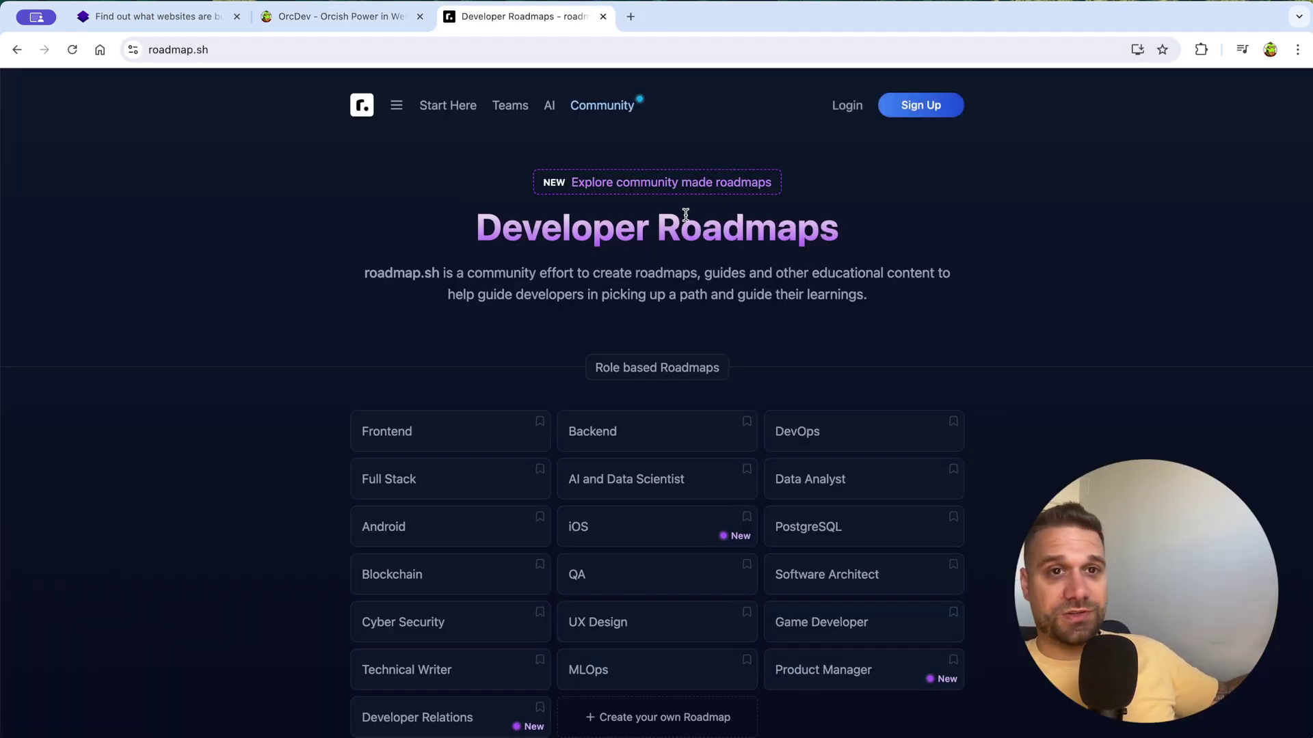
{"action": "left_click", "coordinate": [1201, 50]}
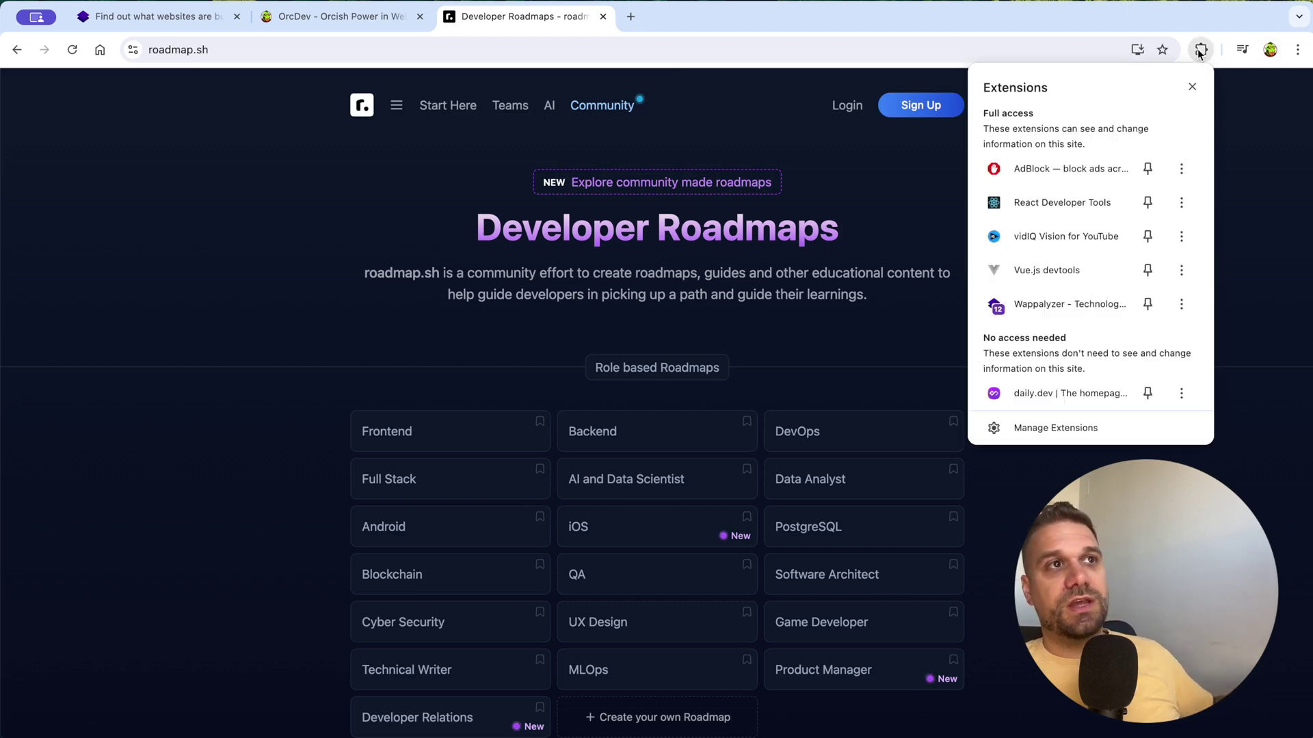
{"action": "left_click", "coordinate": [1065, 299]}
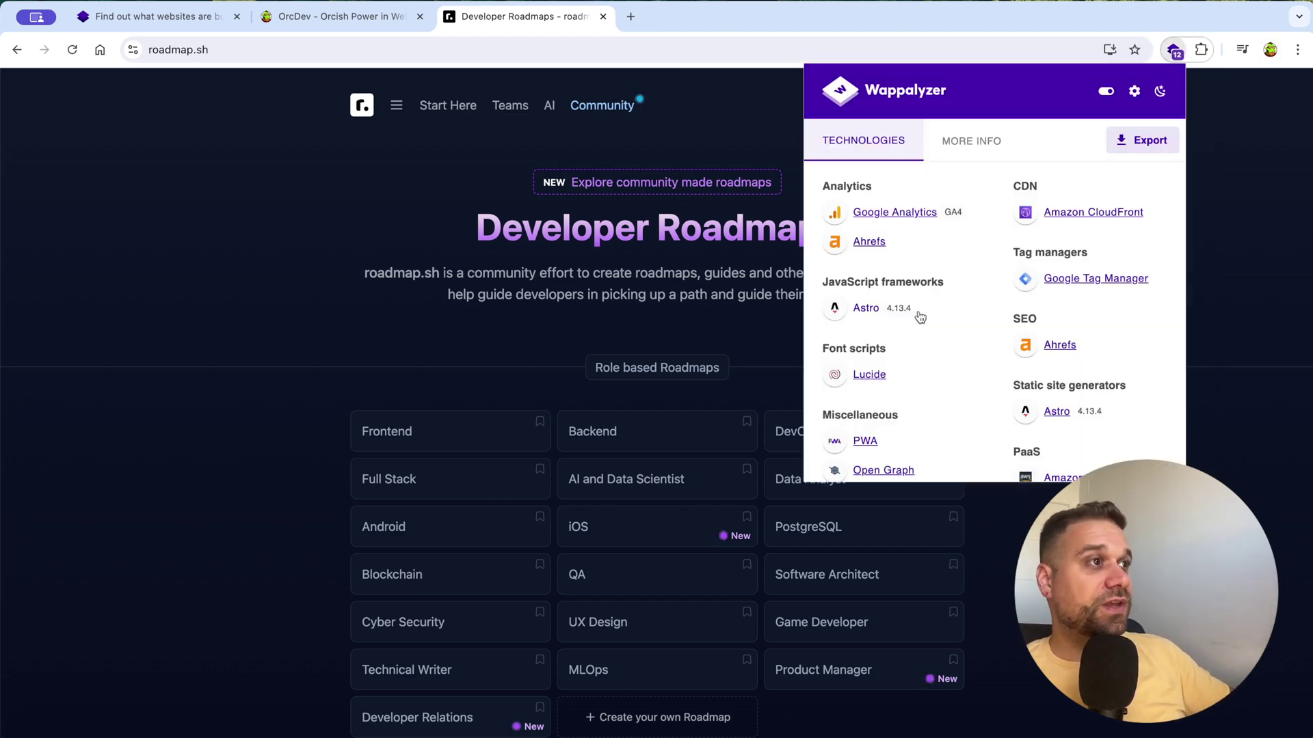
{"action": "scroll", "coordinate": [966, 303], "scroll_direction": "down", "scroll_amount": 2}
{"action": "scroll", "coordinate": [965, 301], "scroll_direction": "down", "scroll_amount": 4}
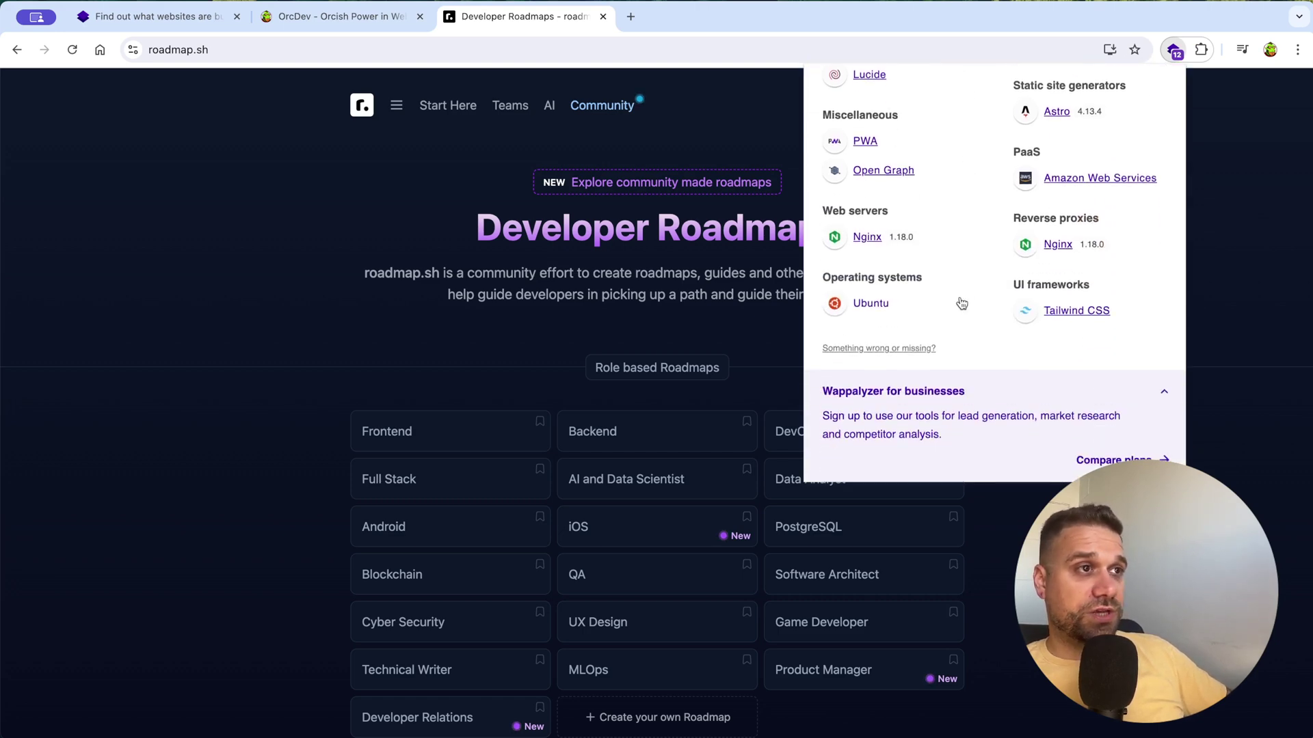
{"action": "scroll", "coordinate": [964, 296], "scroll_direction": "up", "scroll_amount": 5}
{"action": "scroll", "coordinate": [965, 292], "scroll_direction": "down", "scroll_amount": 2}
{"action": "scroll", "coordinate": [967, 293], "scroll_direction": "up", "scroll_amount": 2}
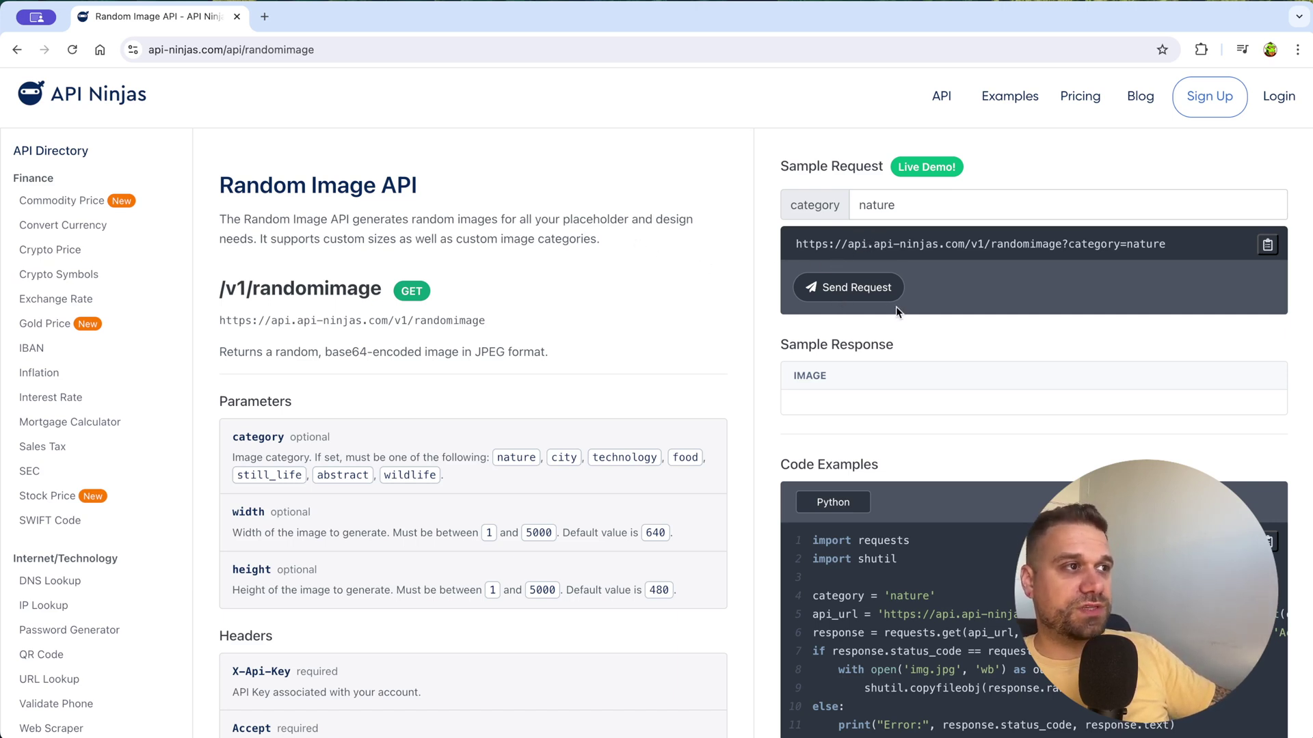
Generate two random nature images from the Random Image API and select the sample request URL.
{"action": "left_click", "coordinate": [867, 287]}
{"action": "scroll", "coordinate": [969, 445], "scroll_direction": "down", "scroll_amount": 3}
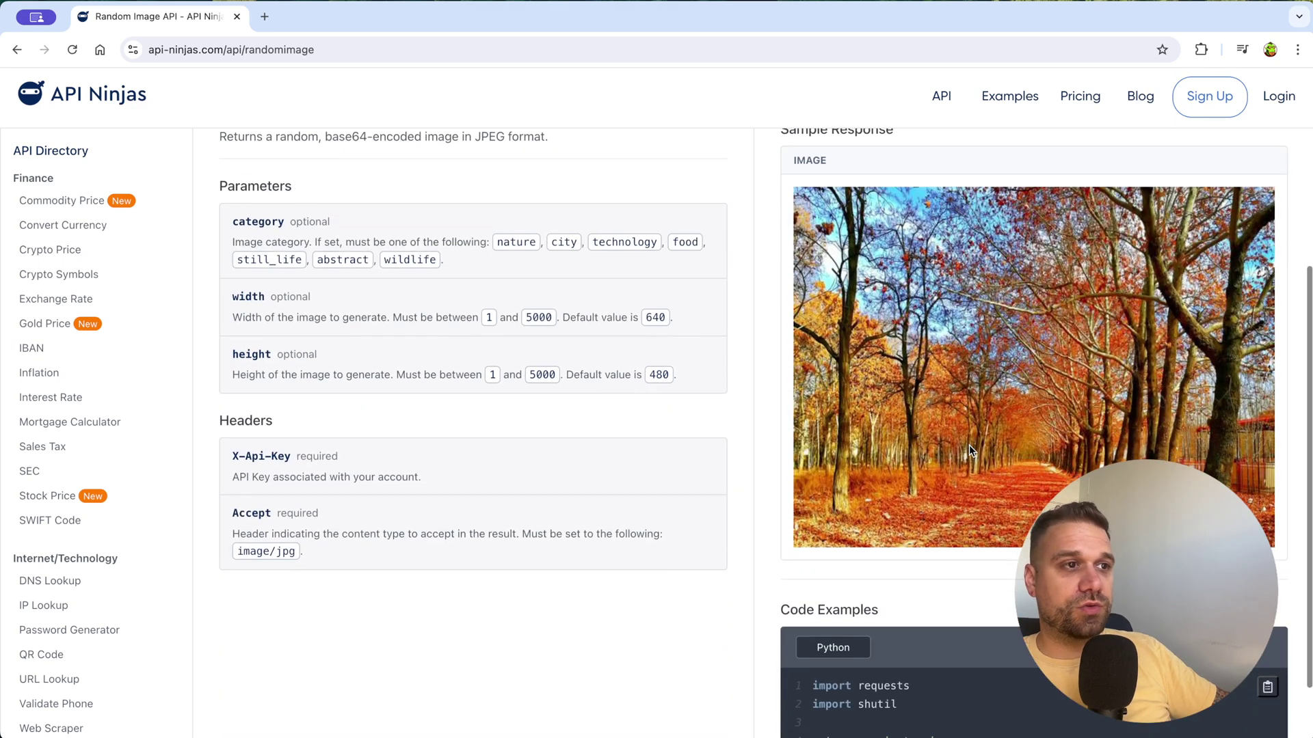
{"action": "scroll", "coordinate": [962, 350], "scroll_direction": "up", "scroll_amount": 3}
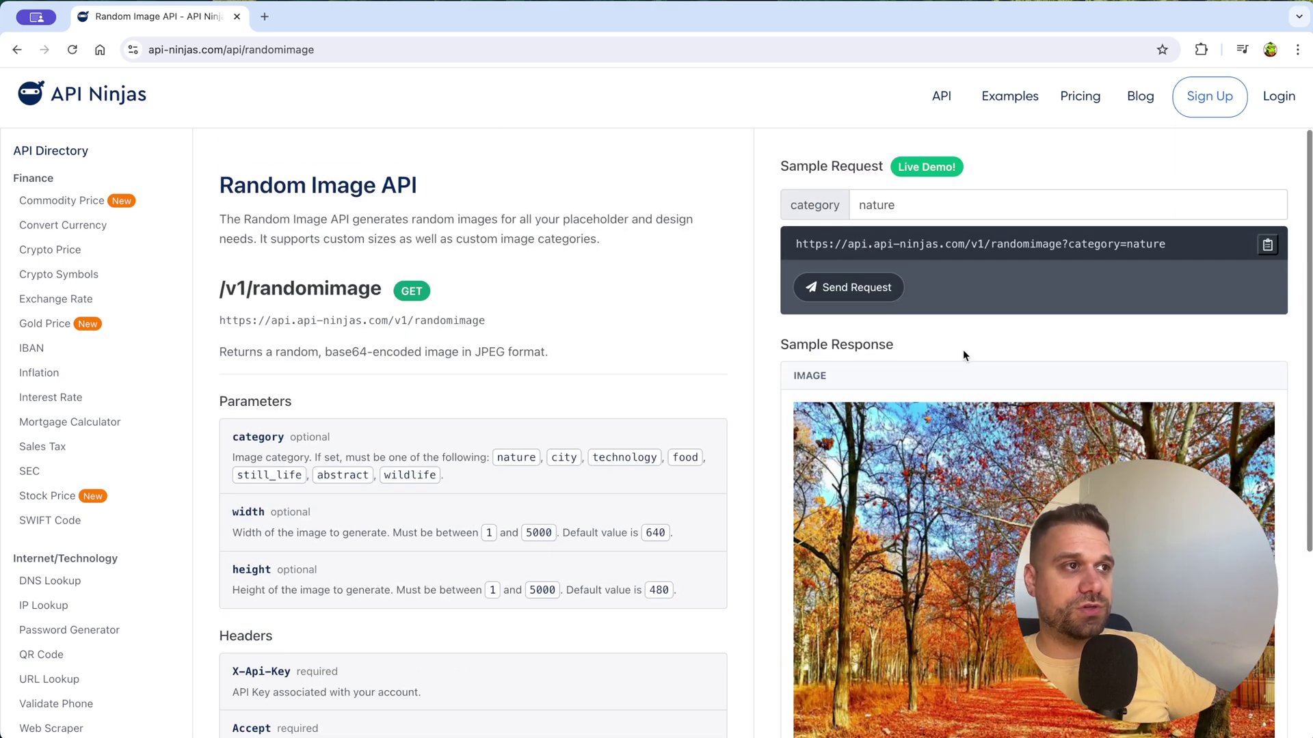
{"action": "left_click", "coordinate": [866, 281]}
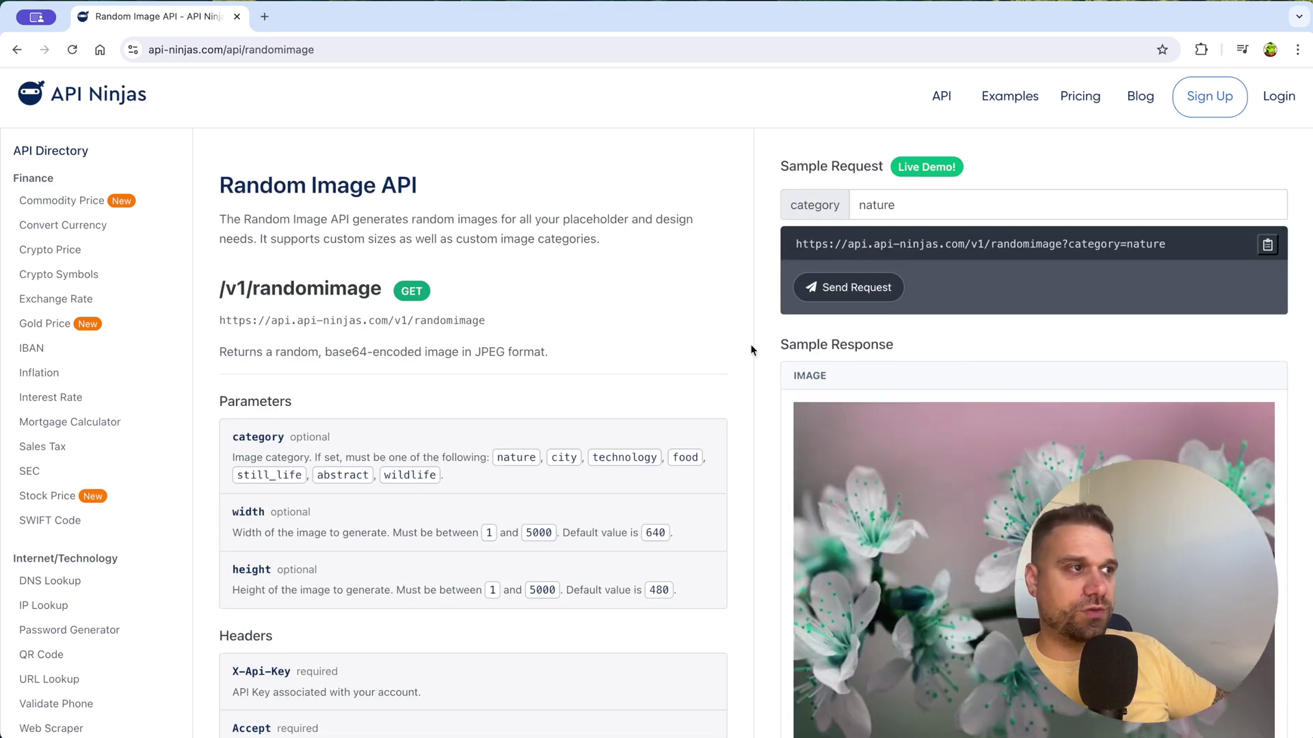
{"action": "scroll", "coordinate": [770, 348], "scroll_direction": "down", "scroll_amount": 3}
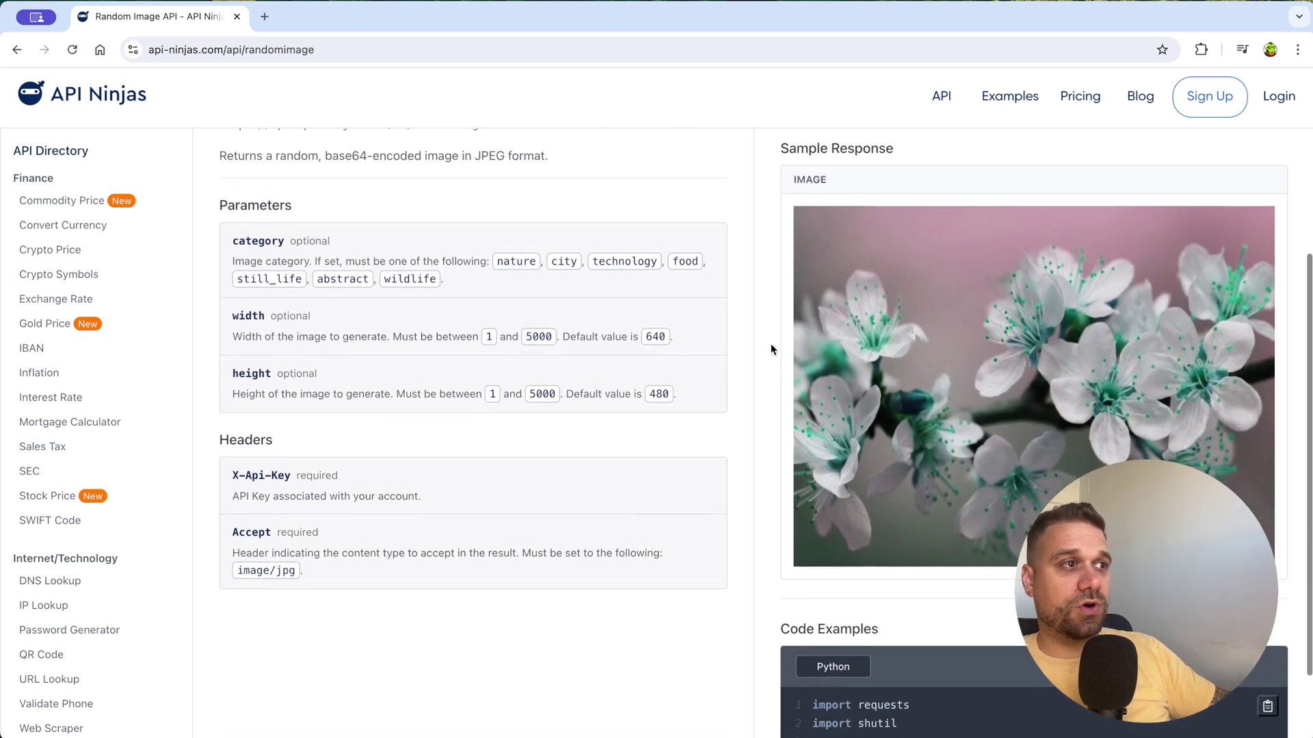
{"action": "scroll", "coordinate": [770, 349], "scroll_direction": "down", "scroll_amount": 1}
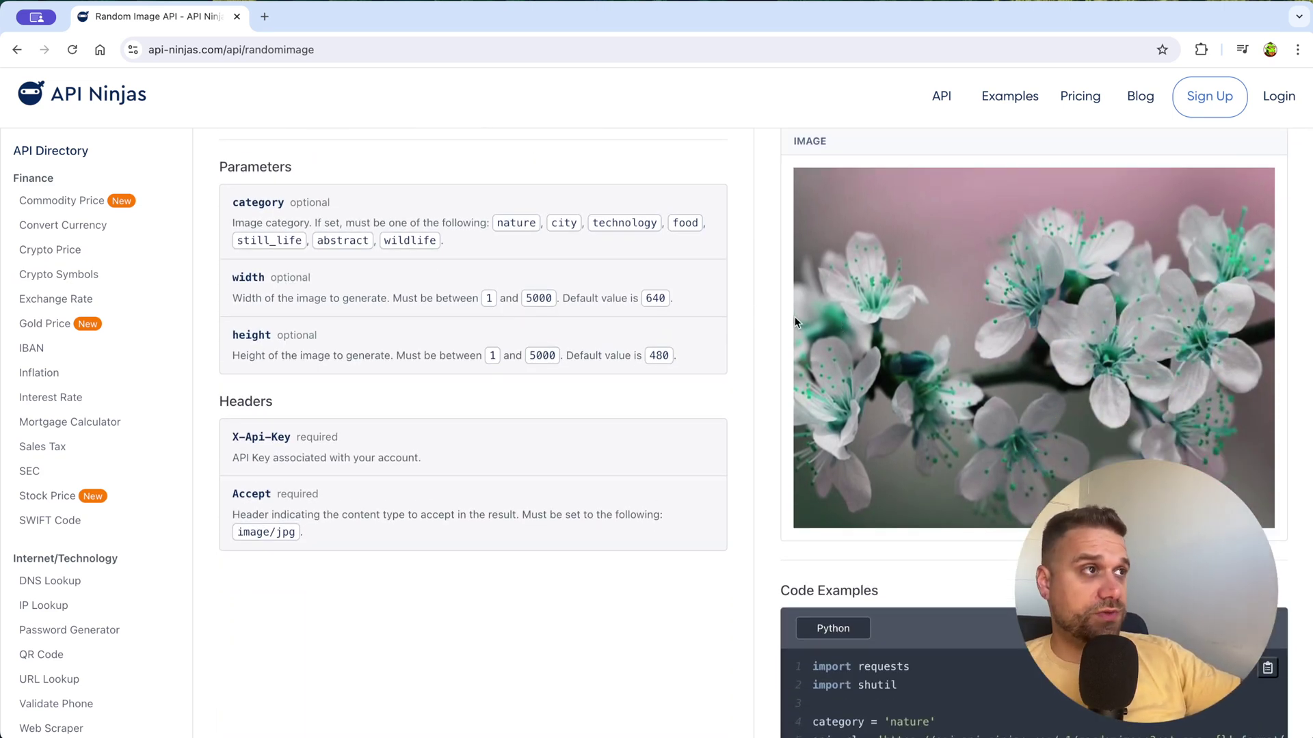
{"action": "scroll", "coordinate": [760, 326], "scroll_direction": "up", "scroll_amount": 4}
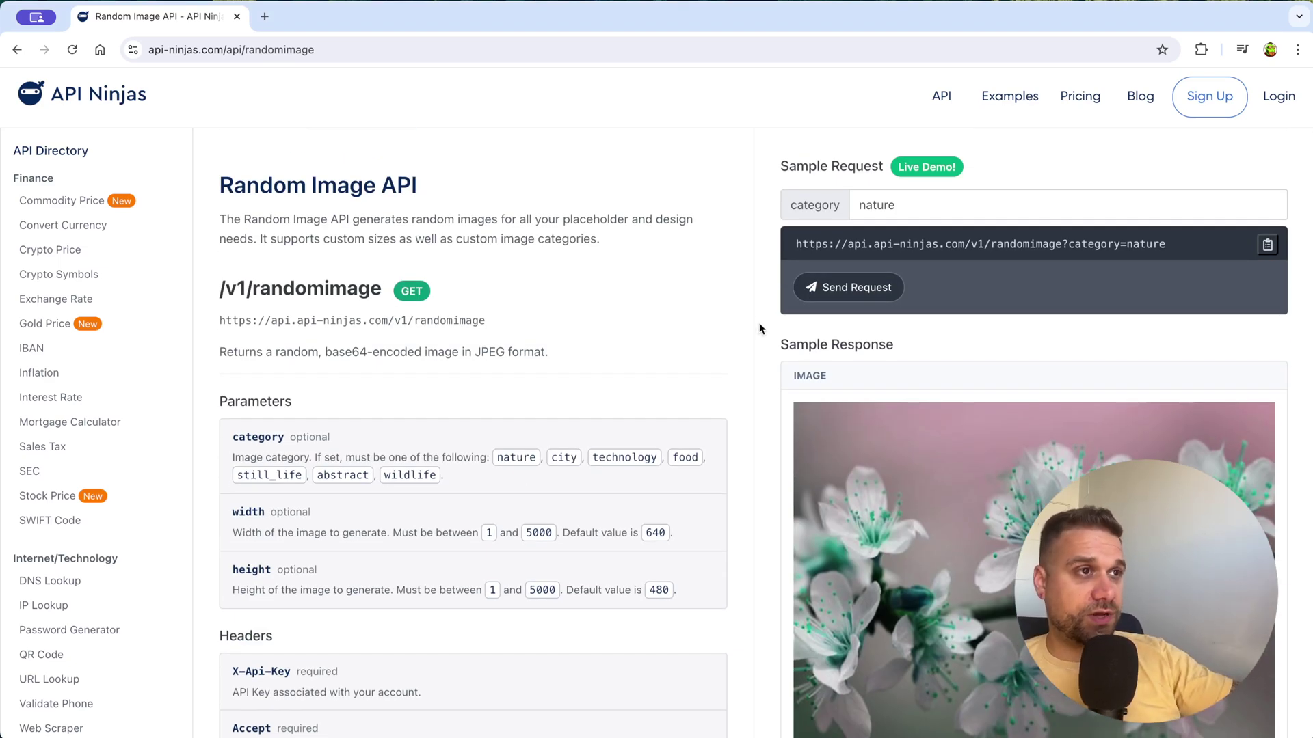
{"action": "triple_click", "coordinate": [880, 244]}
{"action": "scroll", "coordinate": [880, 244], "scroll_direction": "down", "scroll_amount": 2}
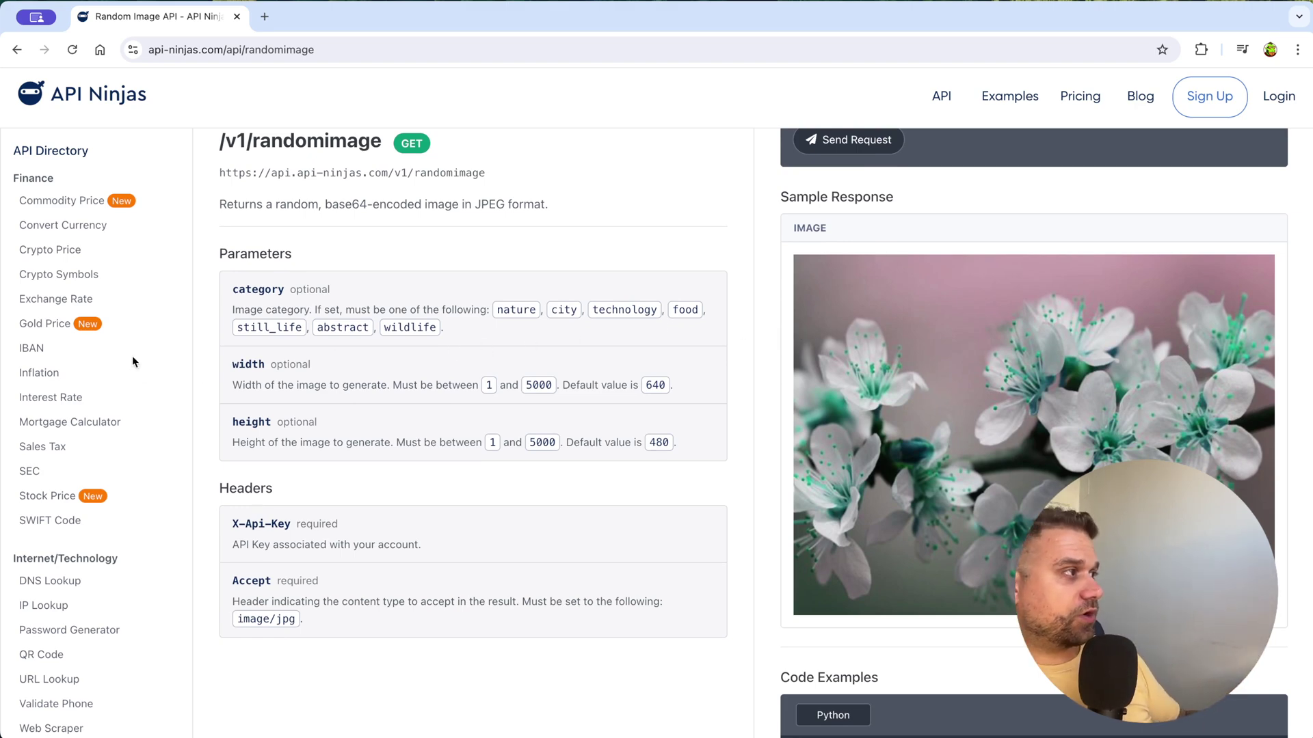
{"action": "scroll", "coordinate": [41, 356], "scroll_direction": "down", "scroll_amount": 1}
Browse the IBAN, Crypto Price and Currency Conversion API documentation pages.
{"action": "left_click", "coordinate": [45, 342]}
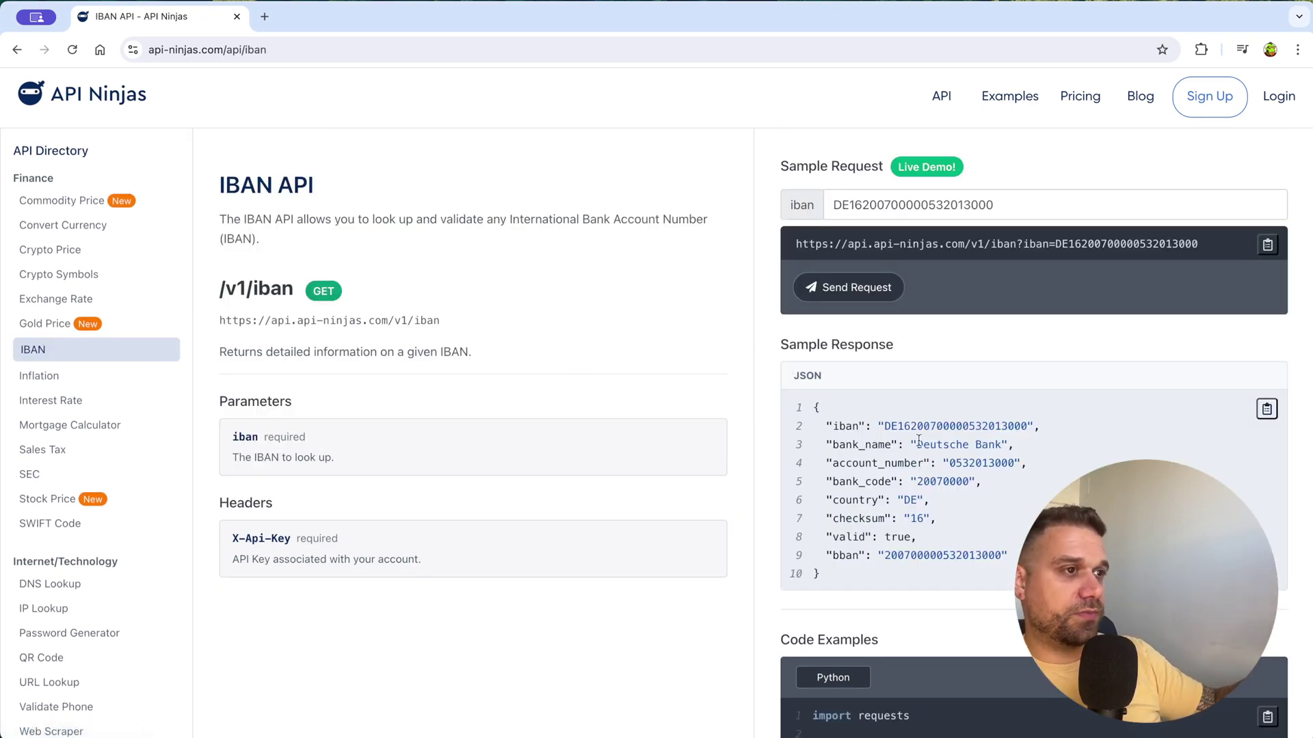
{"action": "left_click", "coordinate": [86, 255]}
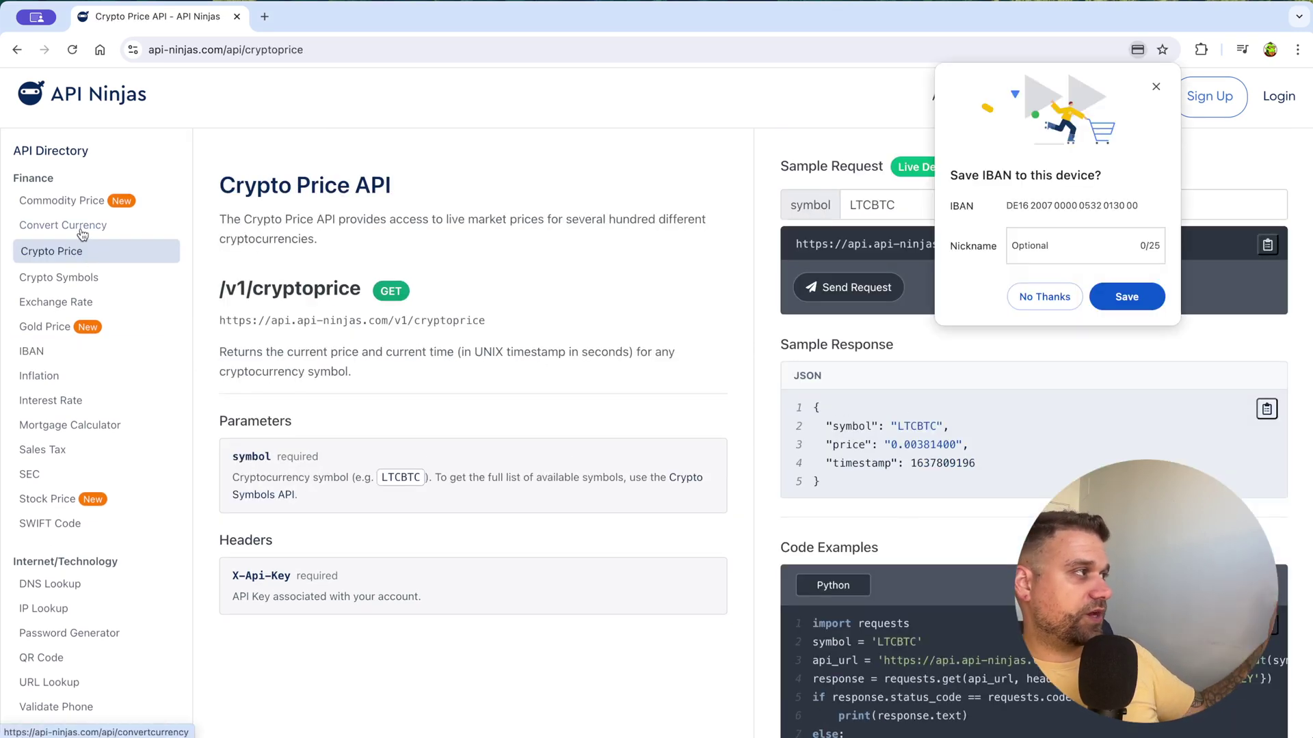
{"action": "left_click", "coordinate": [80, 227]}
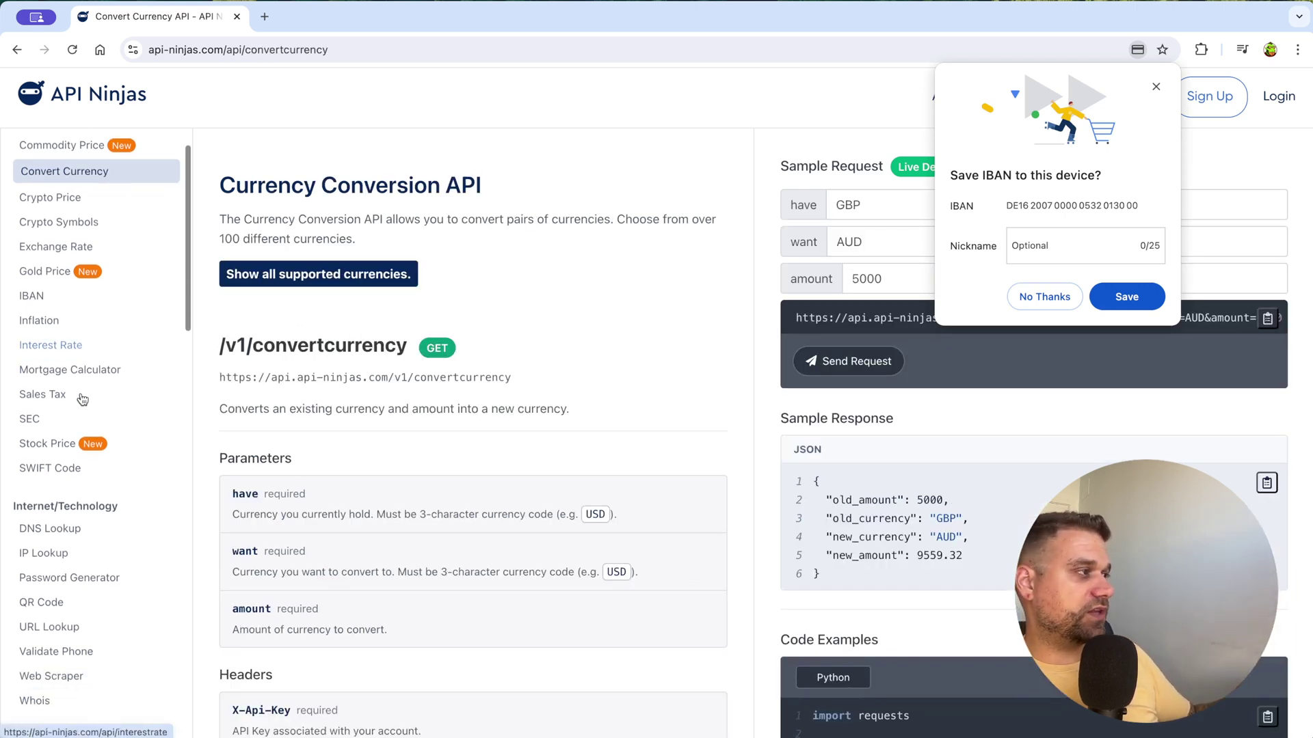
{"action": "scroll", "coordinate": [82, 393], "scroll_direction": "down", "scroll_amount": 2}
{"action": "scroll", "coordinate": [82, 384], "scroll_direction": "up", "scroll_amount": 3}
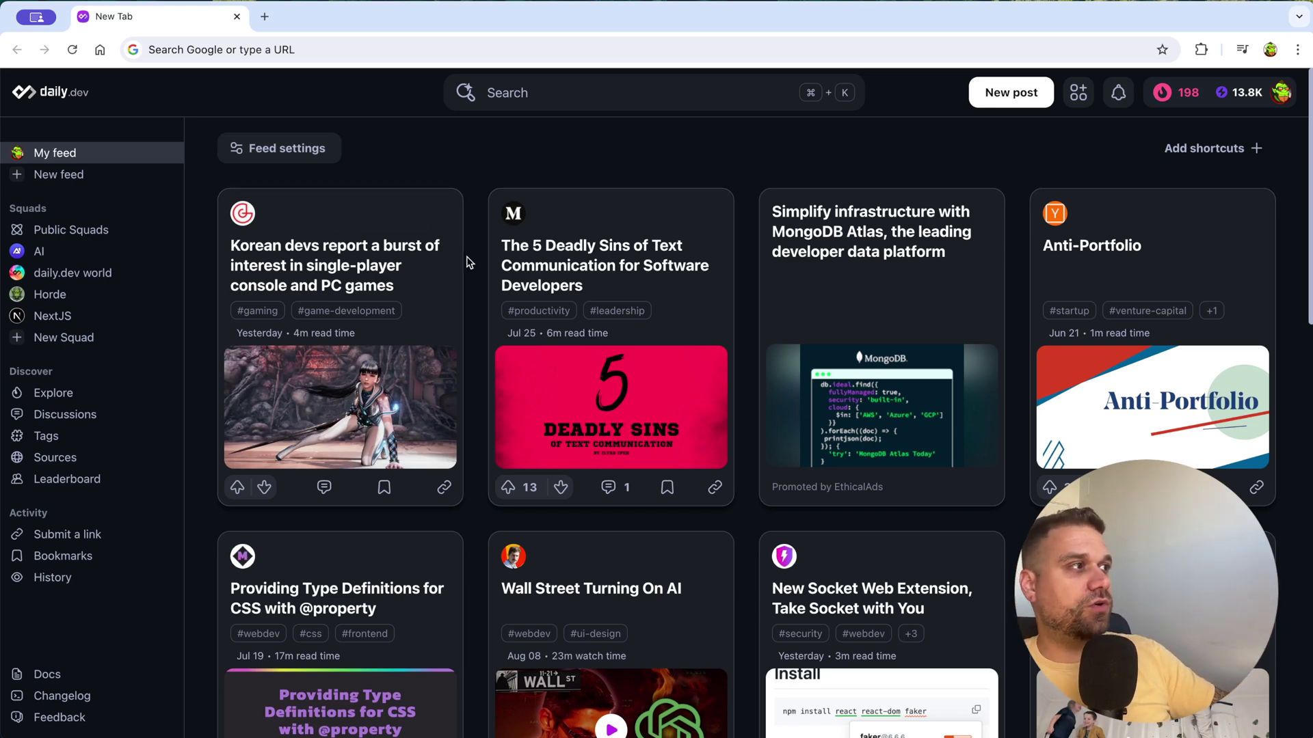
{"action": "left_click", "coordinate": [319, 151]}
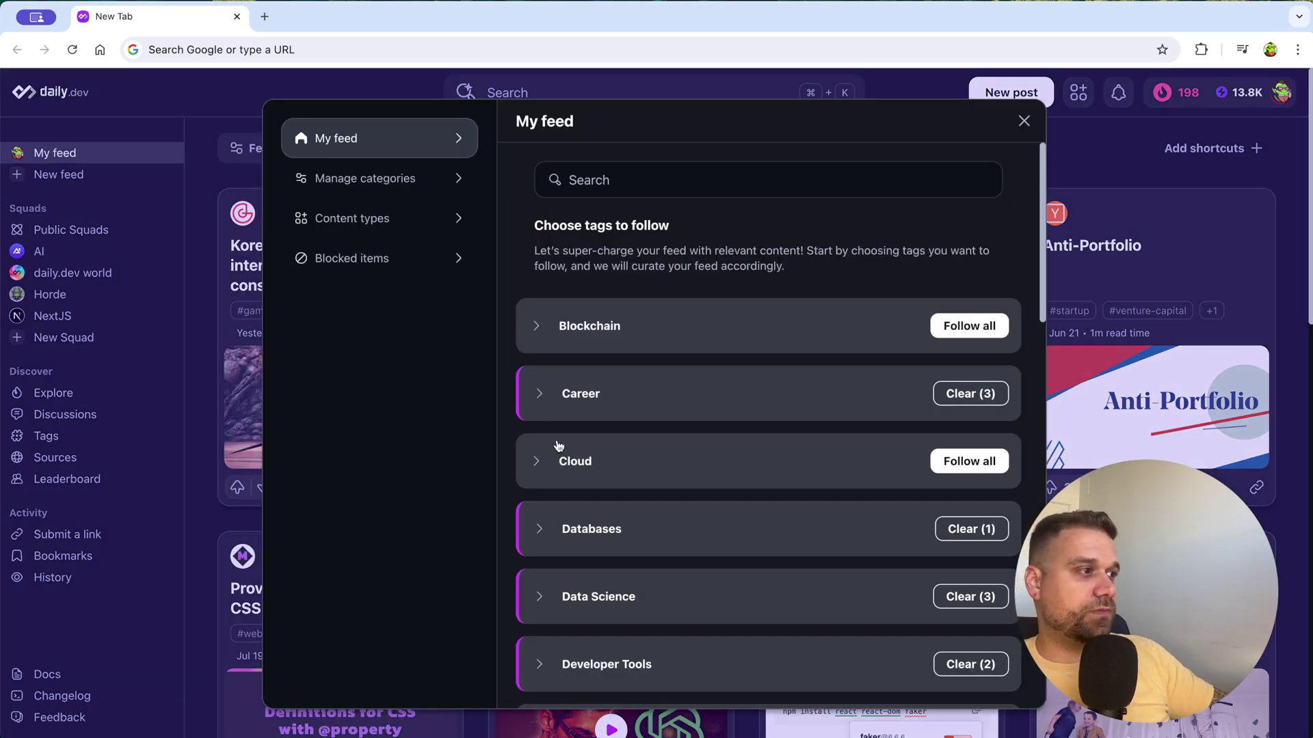
{"action": "scroll", "coordinate": [554, 514], "scroll_direction": "down", "scroll_amount": 10}
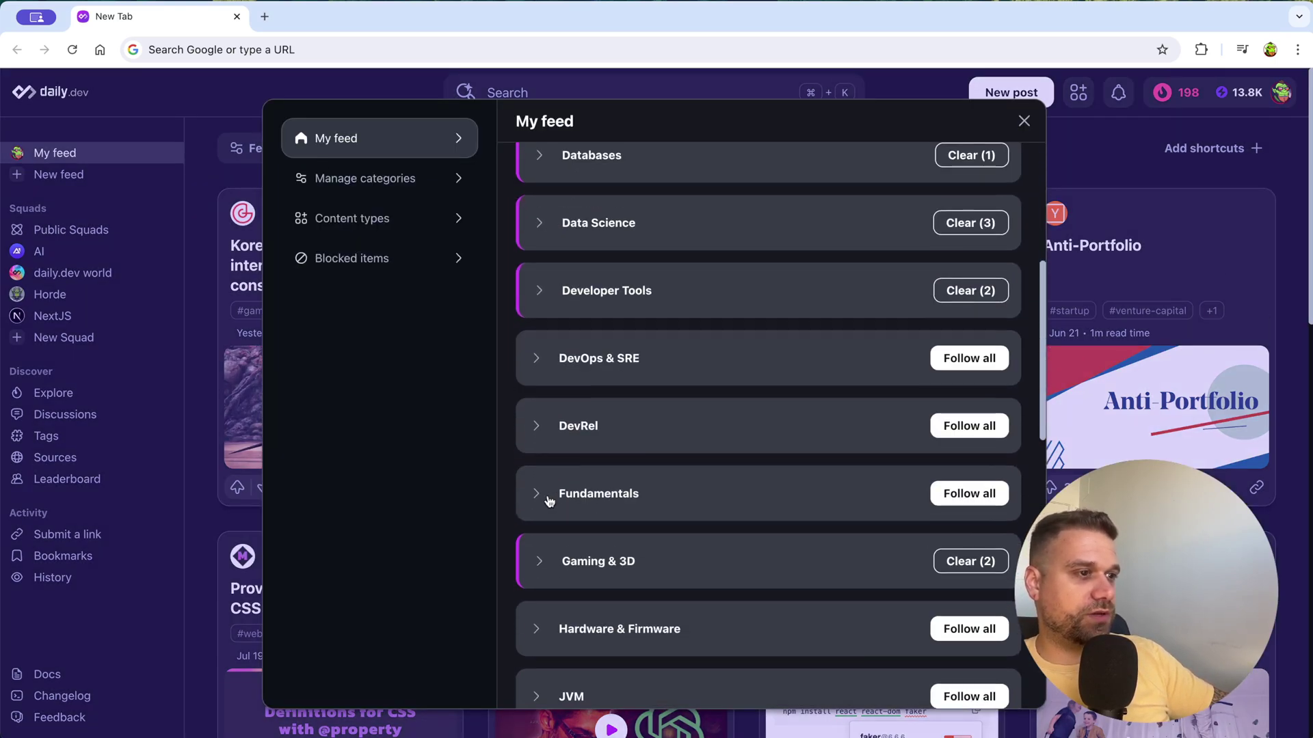
{"action": "scroll", "coordinate": [548, 502], "scroll_direction": "down", "scroll_amount": 10}
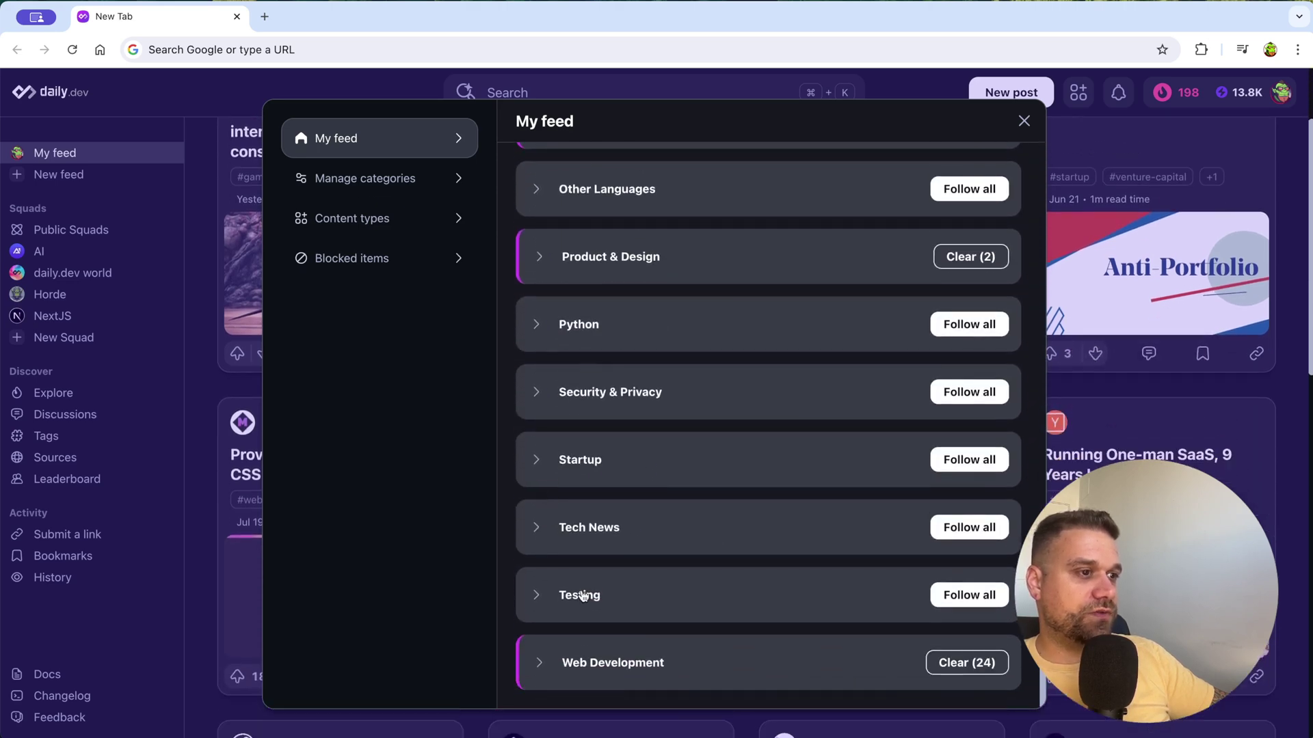
{"action": "left_click", "coordinate": [545, 674]}
{"action": "scroll", "coordinate": [629, 562], "scroll_direction": "down", "scroll_amount": 6}
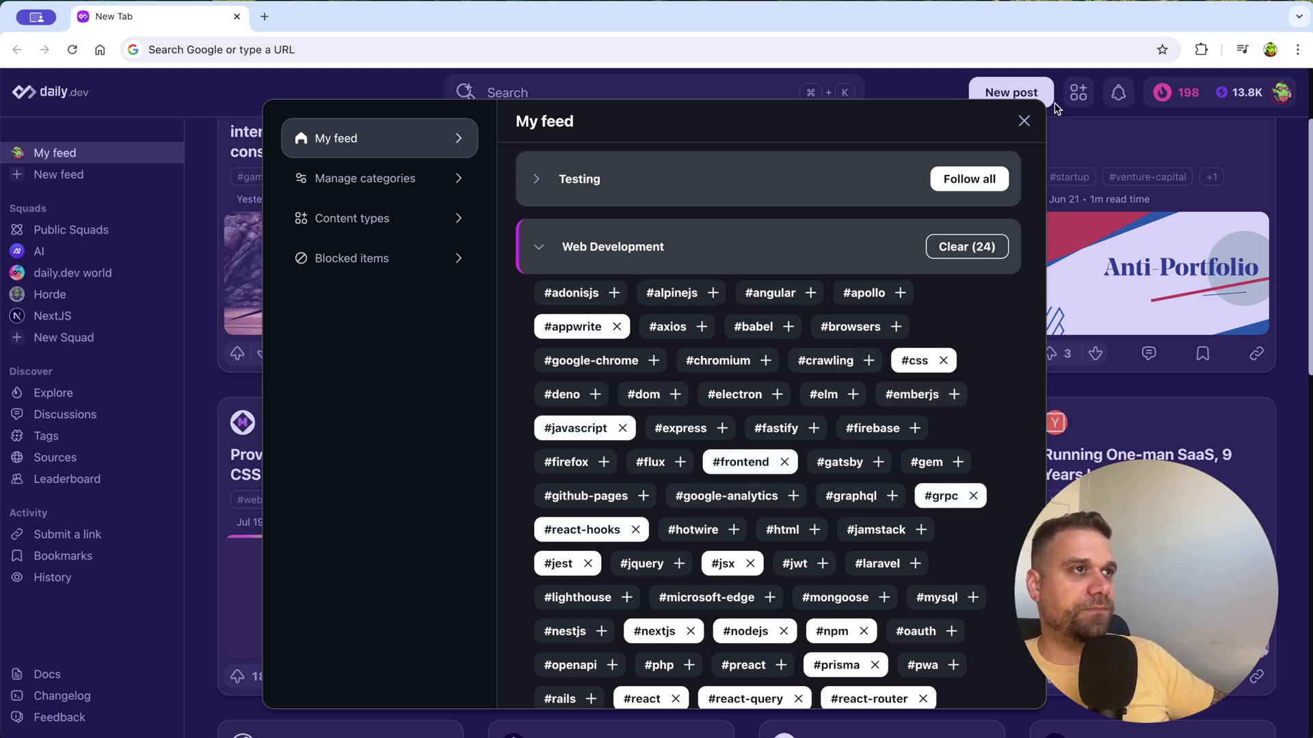
{"action": "left_click", "coordinate": [1024, 122]}
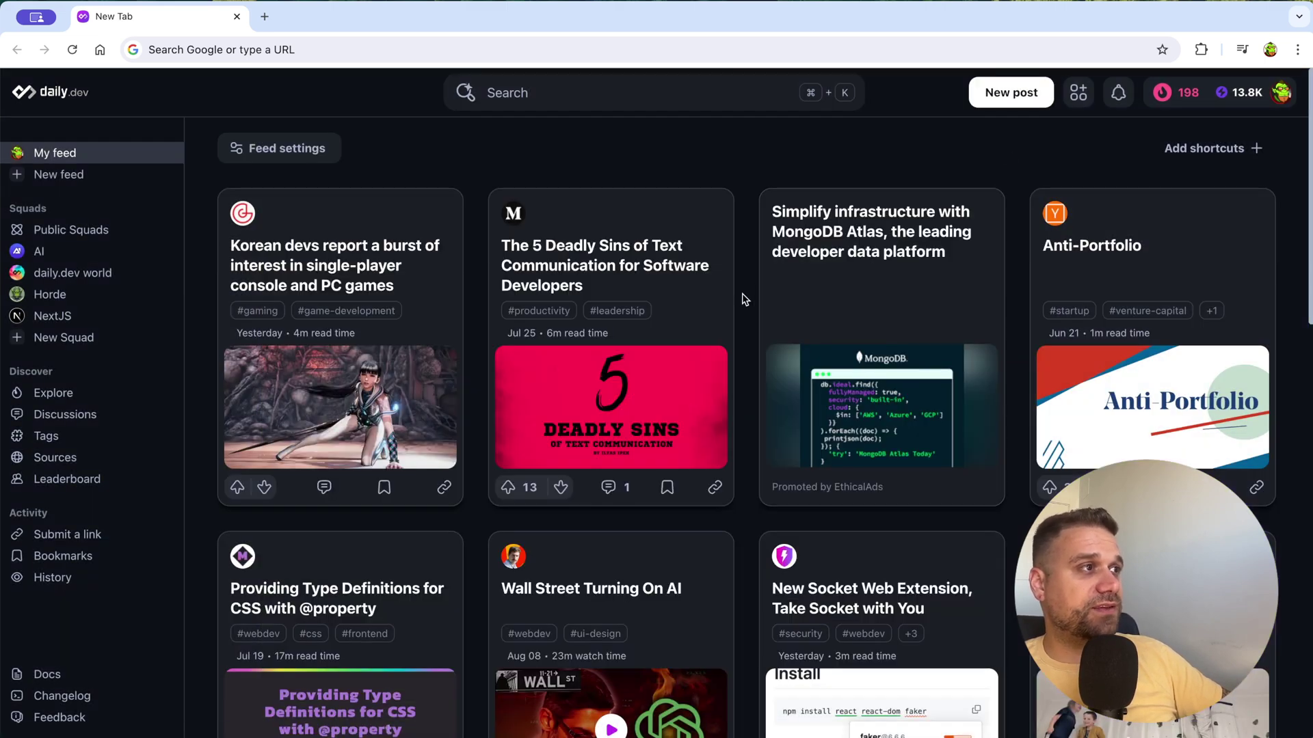
Open a new daily.dev tab, scroll its feed and open the 'AI in JavaScript-Land' post.
{"action": "scroll", "coordinate": [744, 299], "scroll_direction": "down", "scroll_amount": 2}
{"action": "scroll", "coordinate": [744, 298], "scroll_direction": "down", "scroll_amount": 5}
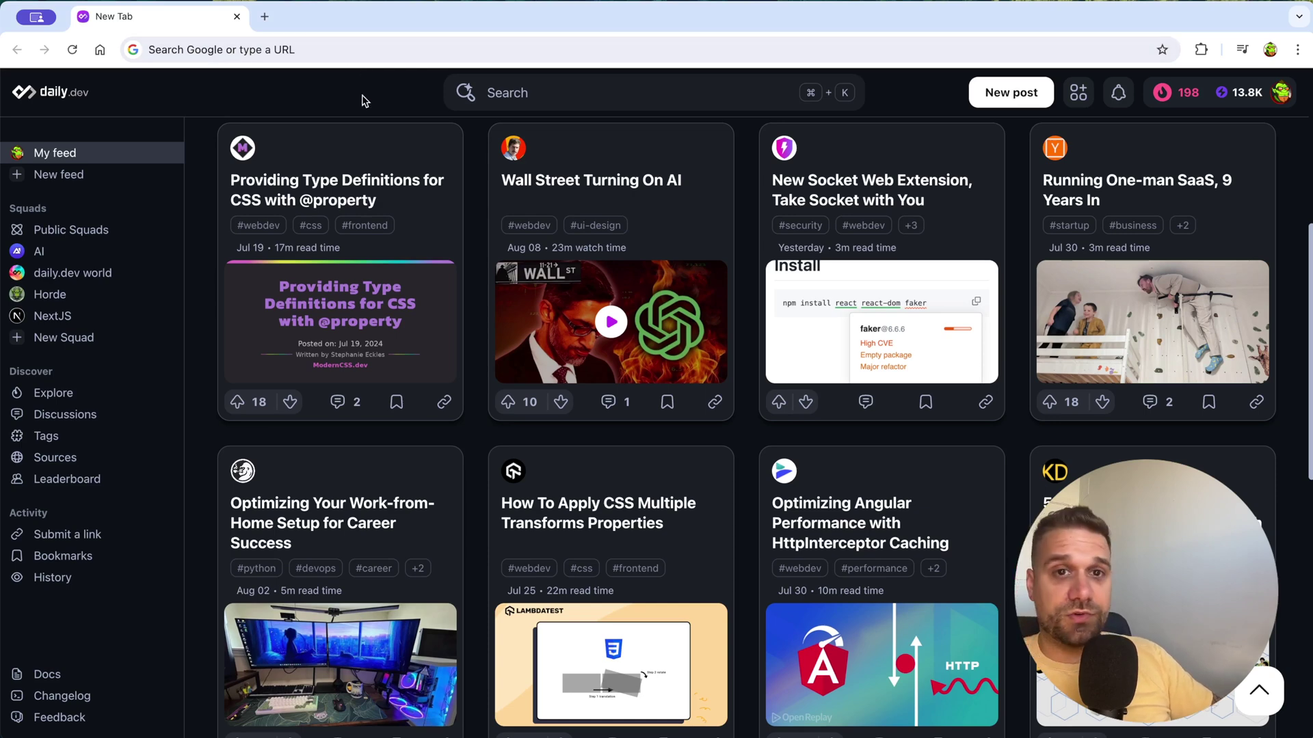
{"action": "key", "text": "super+t"}
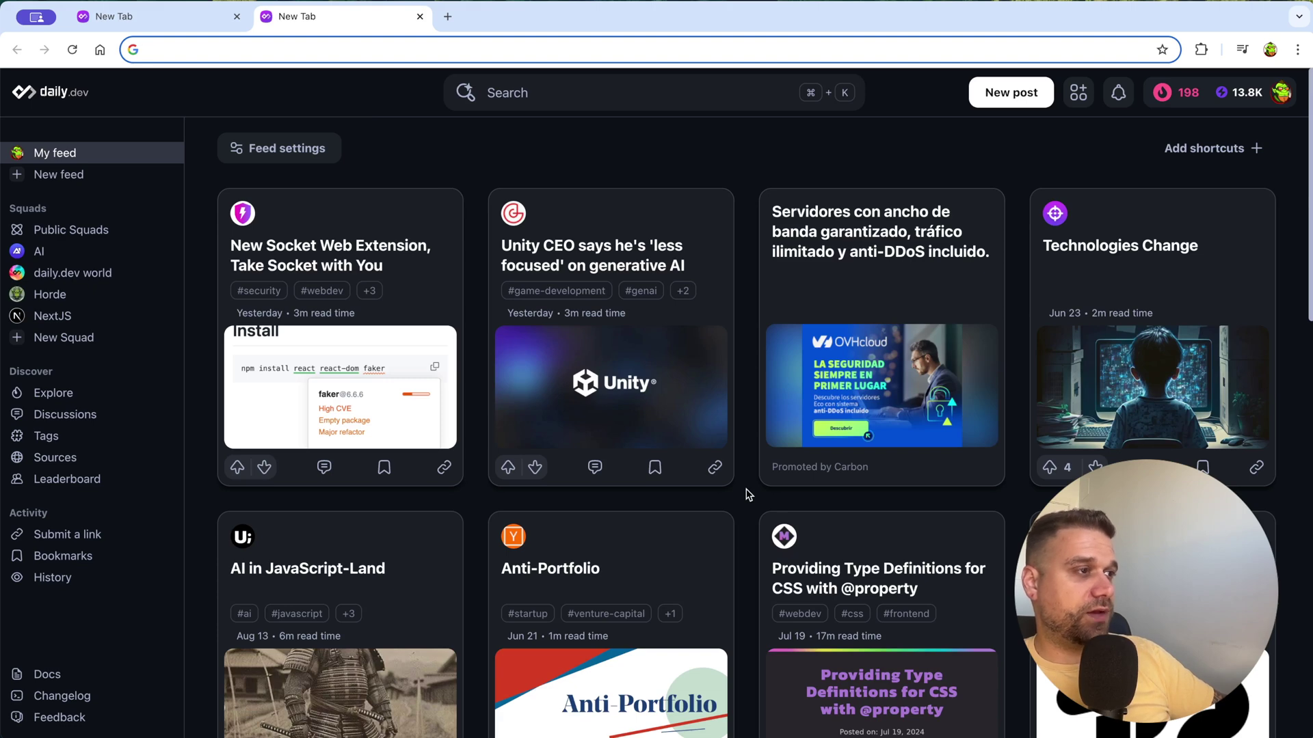
{"action": "scroll", "coordinate": [743, 493], "scroll_direction": "down", "scroll_amount": 1}
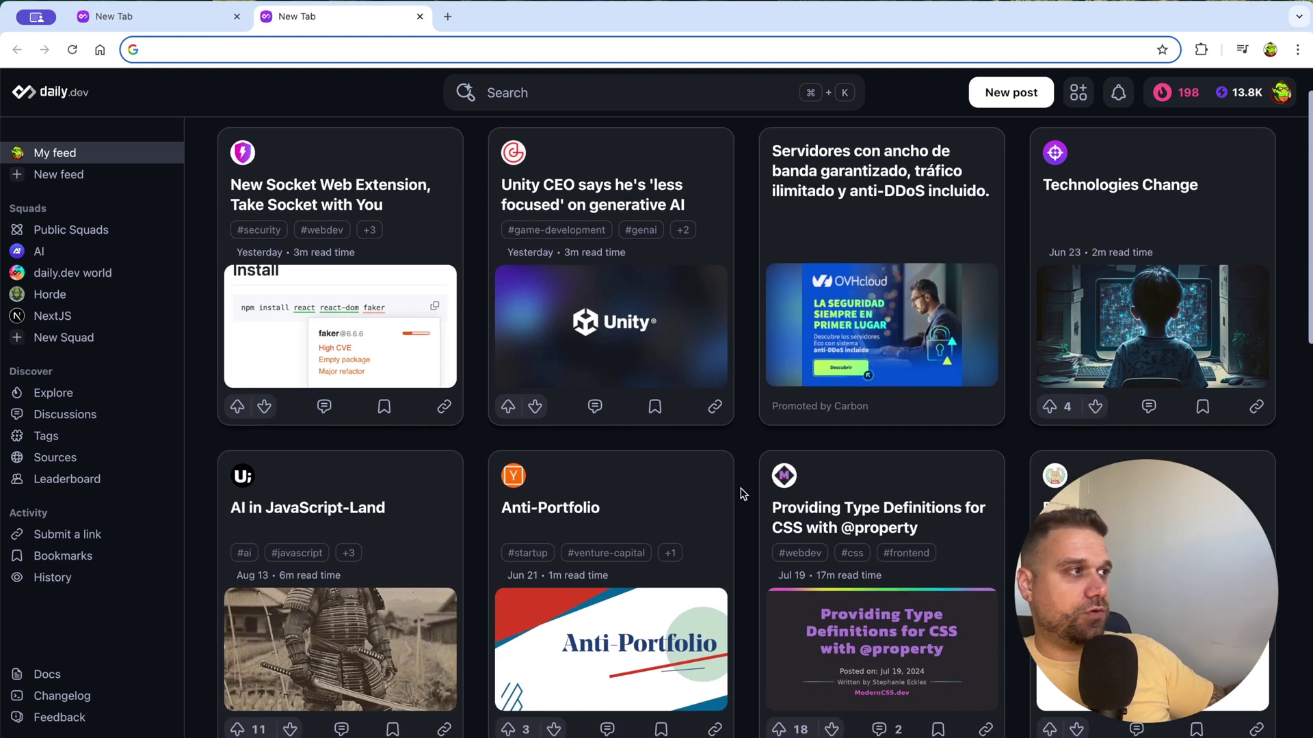
{"action": "left_click", "coordinate": [750, 449]}
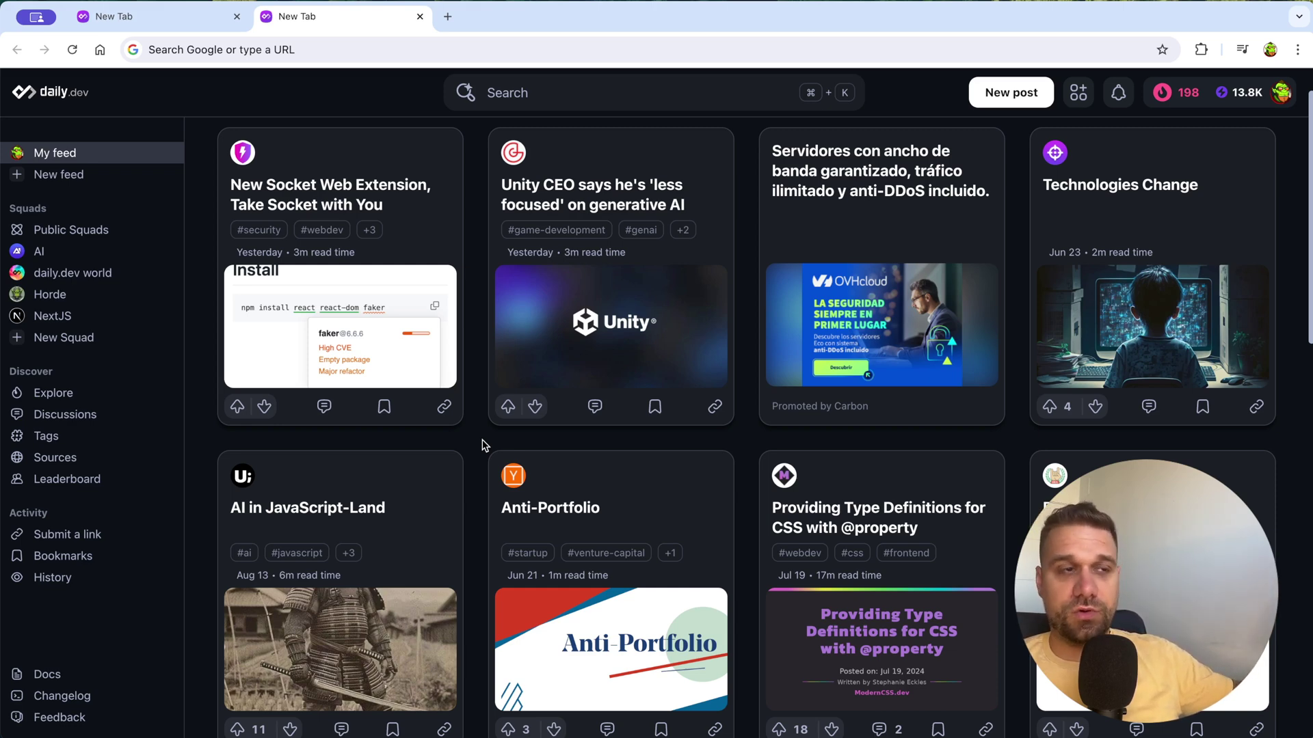
{"action": "scroll", "coordinate": [483, 438], "scroll_direction": "down", "scroll_amount": 3}
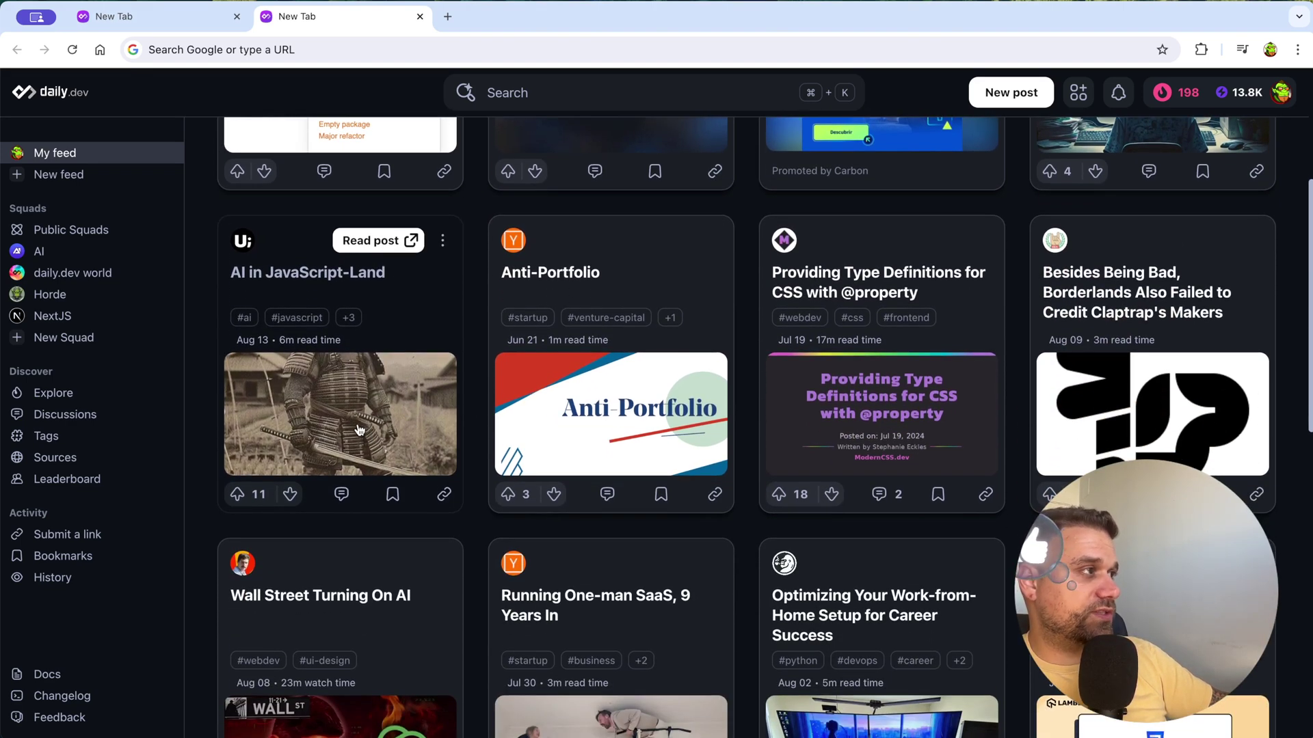
{"action": "left_click", "coordinate": [359, 429]}
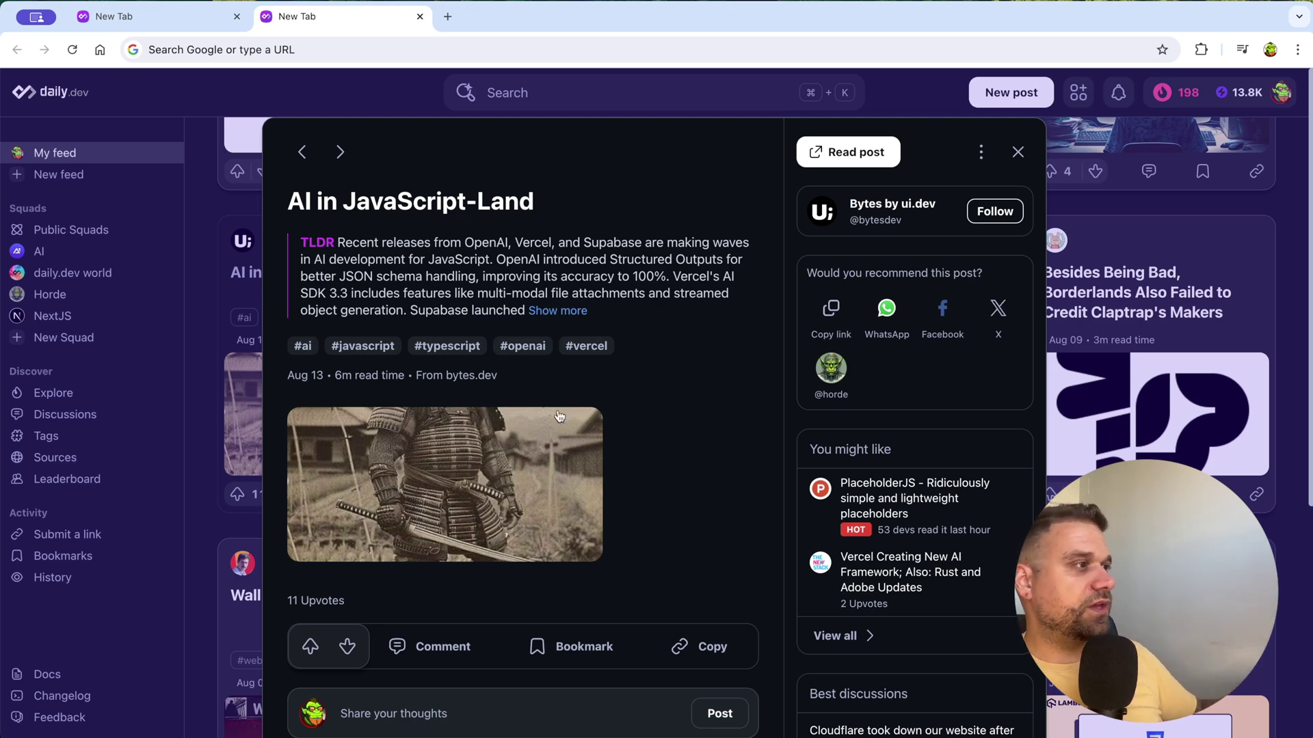
Read Bytes issue #313 on bytes.dev from the AI in JavaScript-Land post, then close that tab.
{"action": "left_click", "coordinate": [520, 429]}
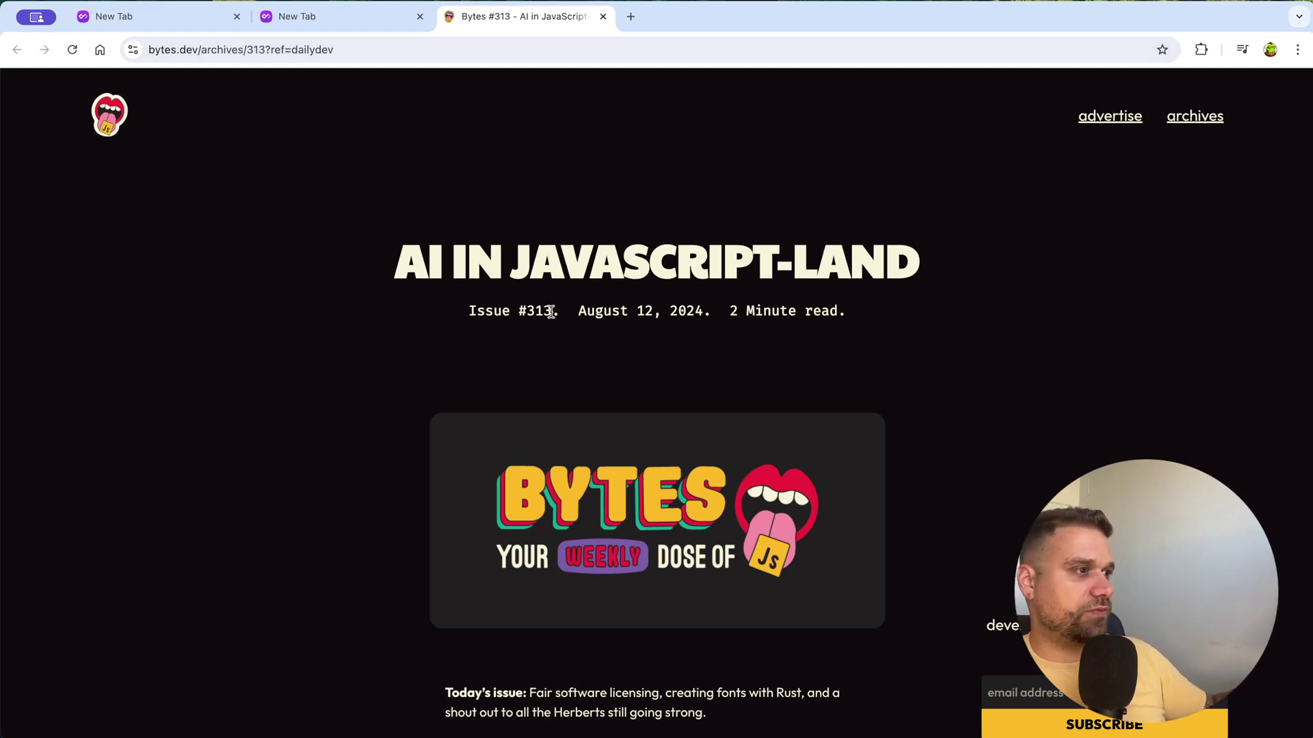
{"action": "scroll", "coordinate": [563, 318], "scroll_direction": "down", "scroll_amount": 10}
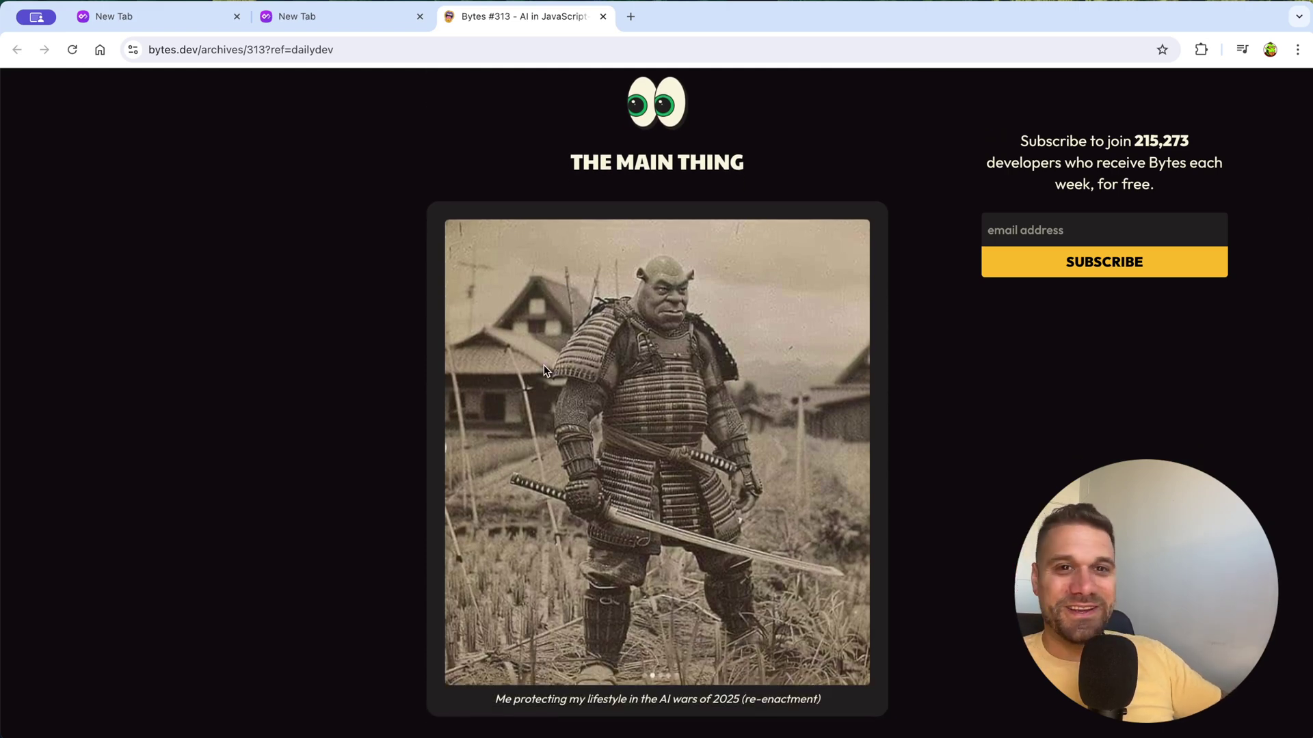
{"action": "key", "text": "super+w"}
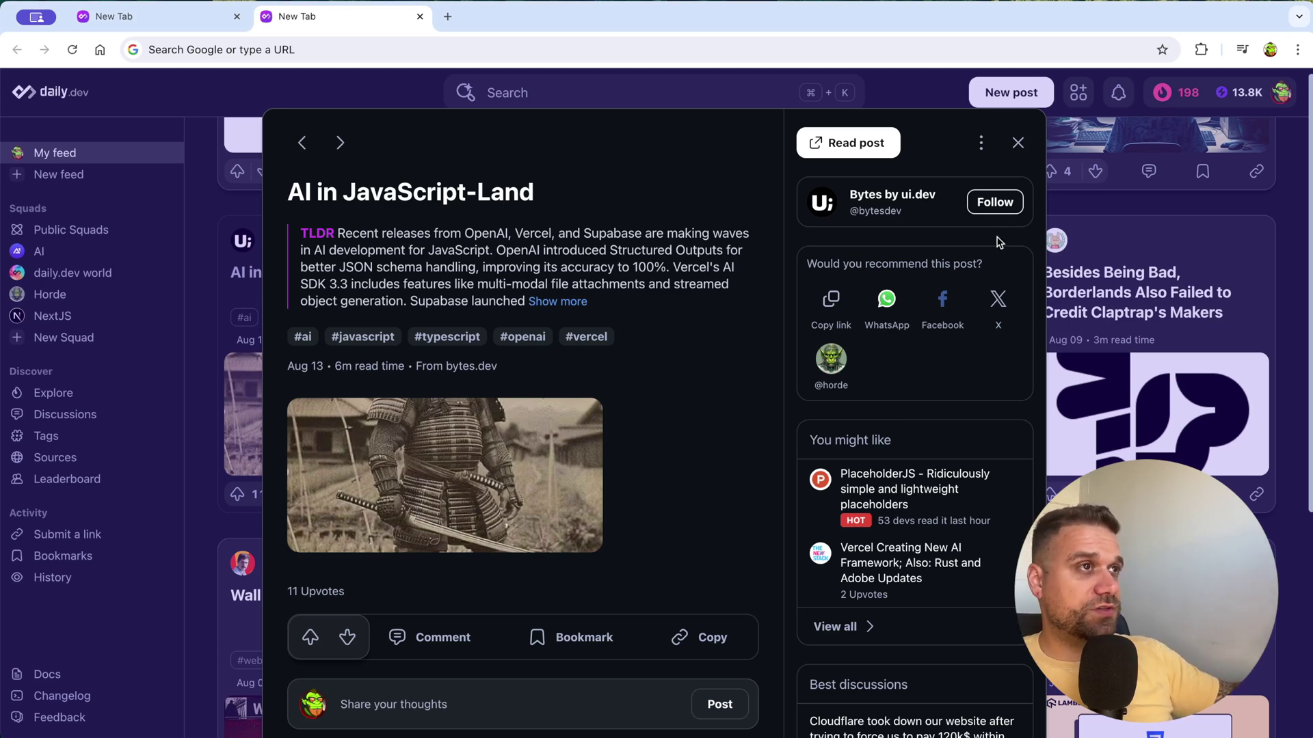
Close the post details, check the reading streak, and go to your profile page.
{"action": "left_click", "coordinate": [1017, 142]}
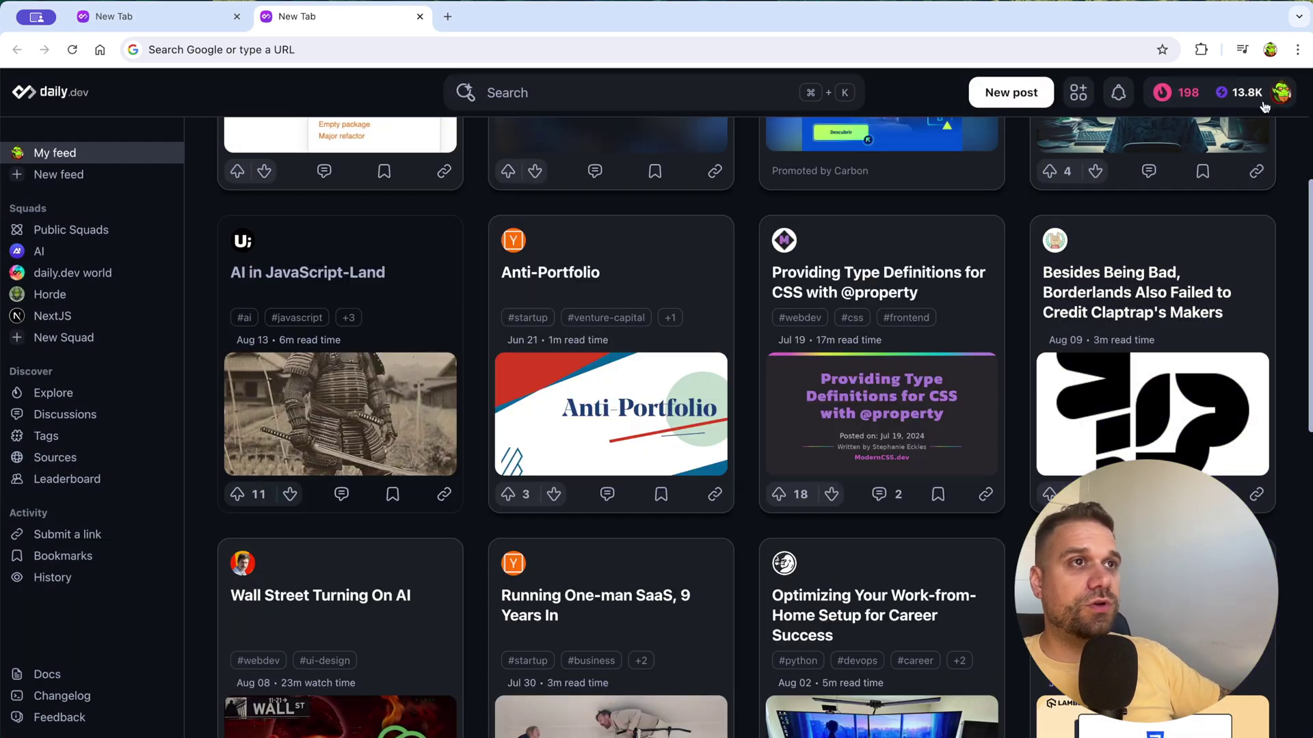
{"action": "left_click", "coordinate": [1178, 96]}
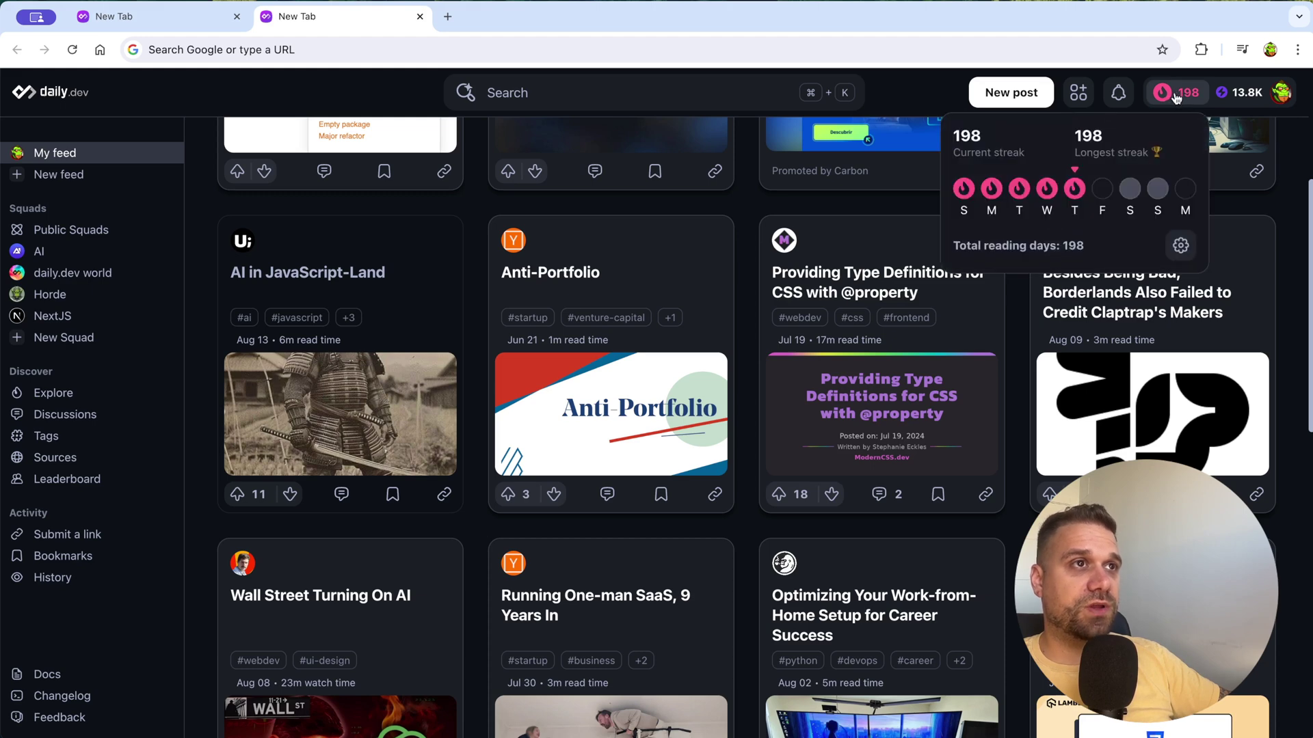
{"action": "left_click", "coordinate": [1281, 94]}
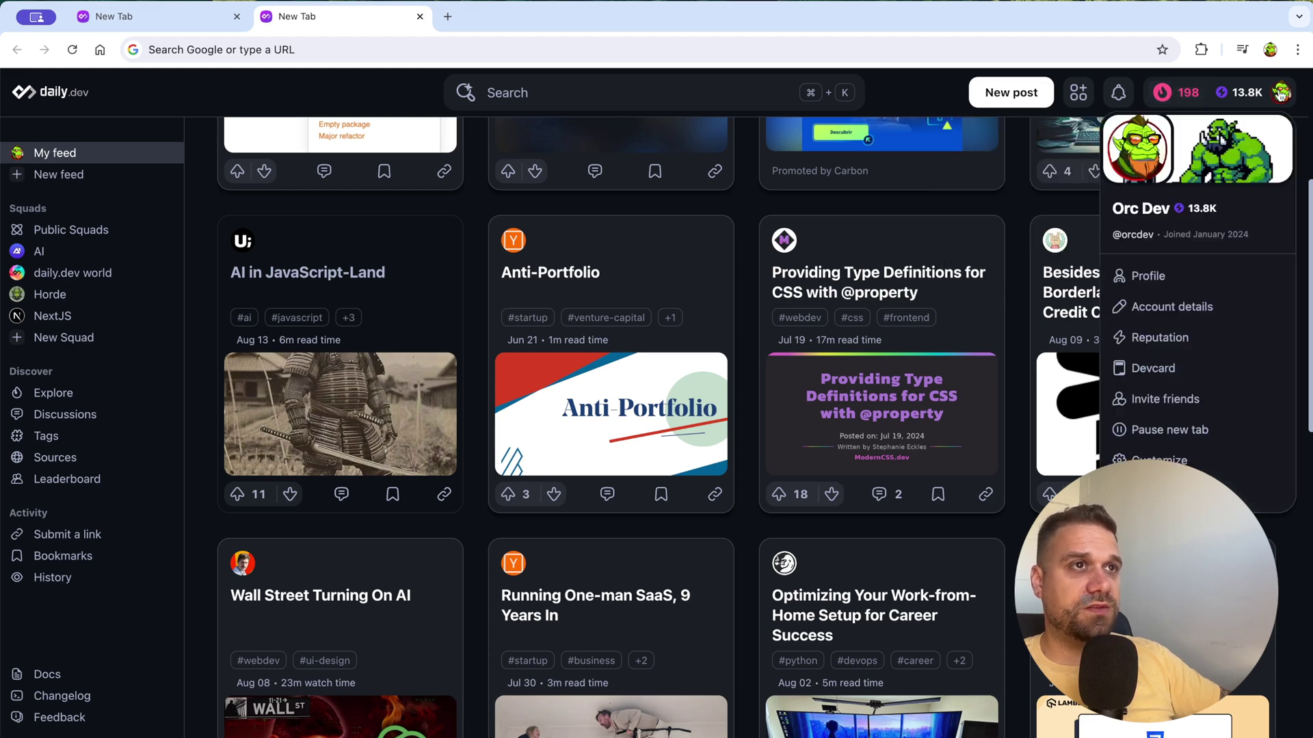
{"action": "left_click", "coordinate": [1177, 279]}
Browse the profile's 198-day reading streak, posts-read stats and top tags.
{"action": "scroll", "coordinate": [651, 370], "scroll_direction": "down", "scroll_amount": 3}
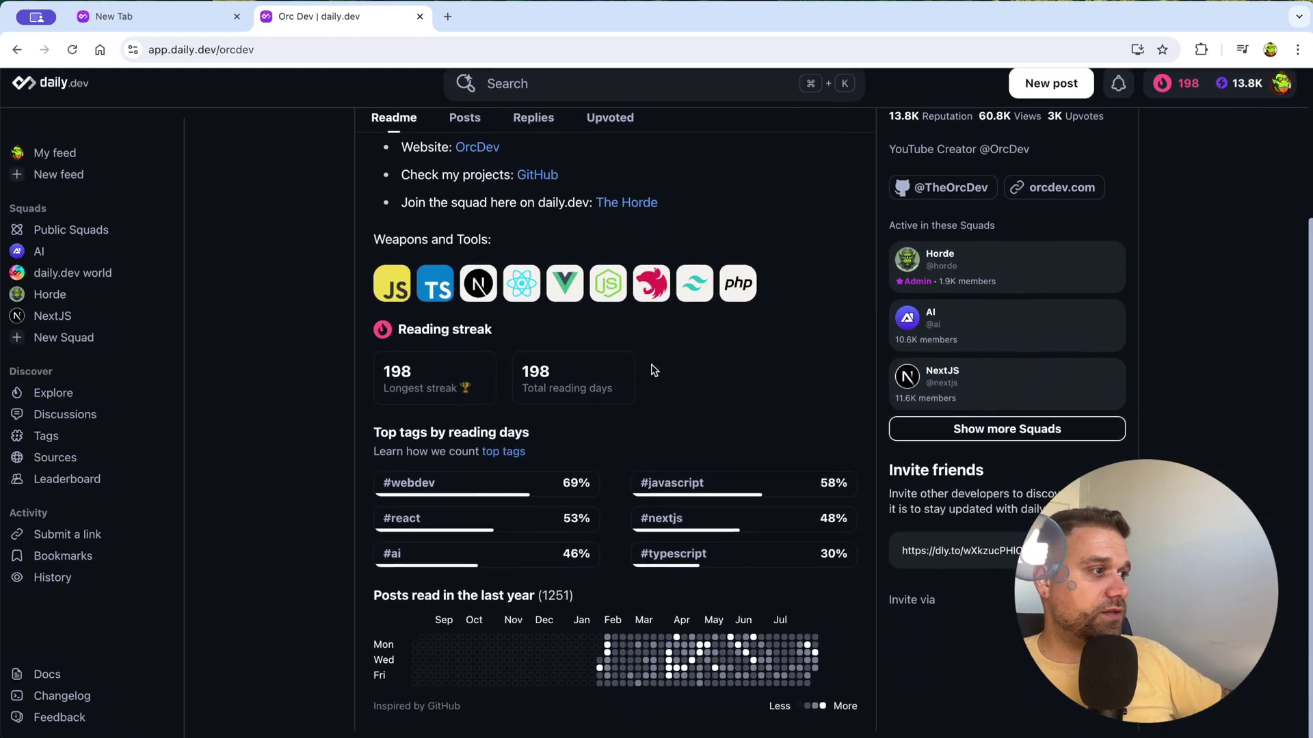
{"action": "scroll", "coordinate": [650, 370], "scroll_direction": "up", "scroll_amount": 1}
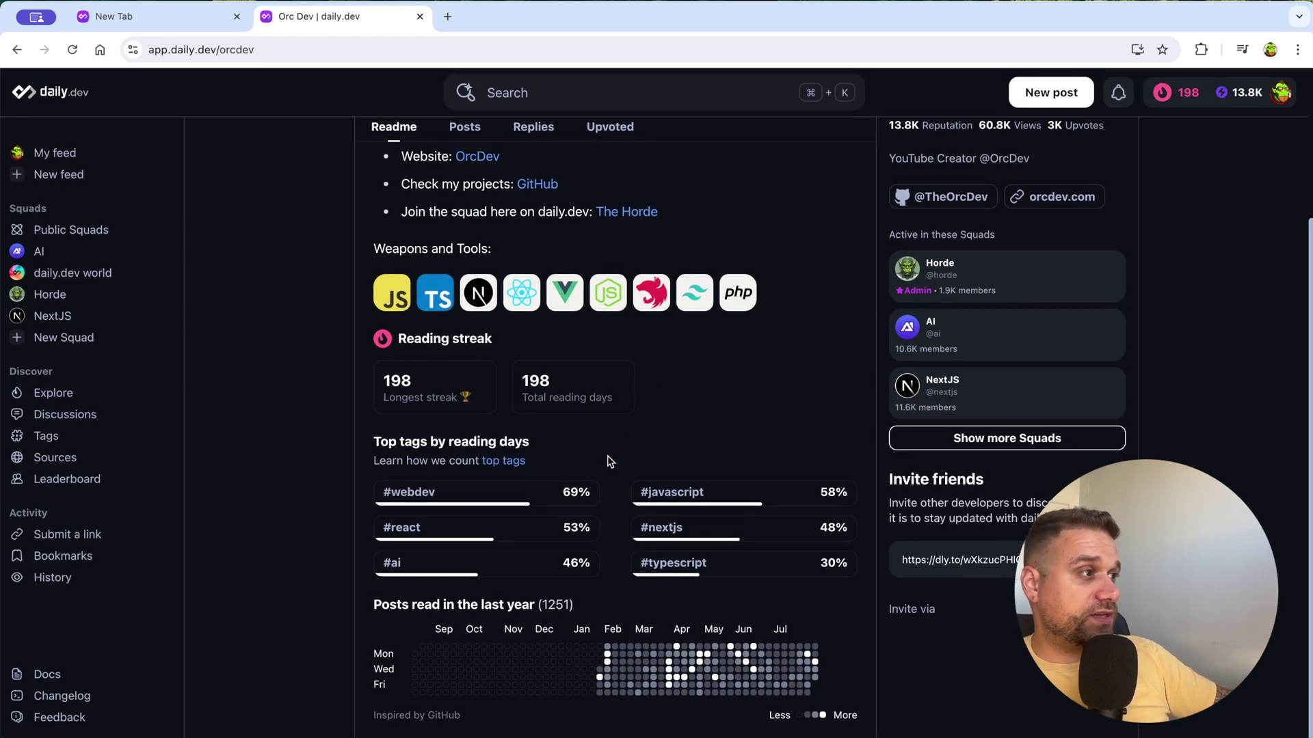
{"action": "mouse_move", "coordinate": [599, 666]}
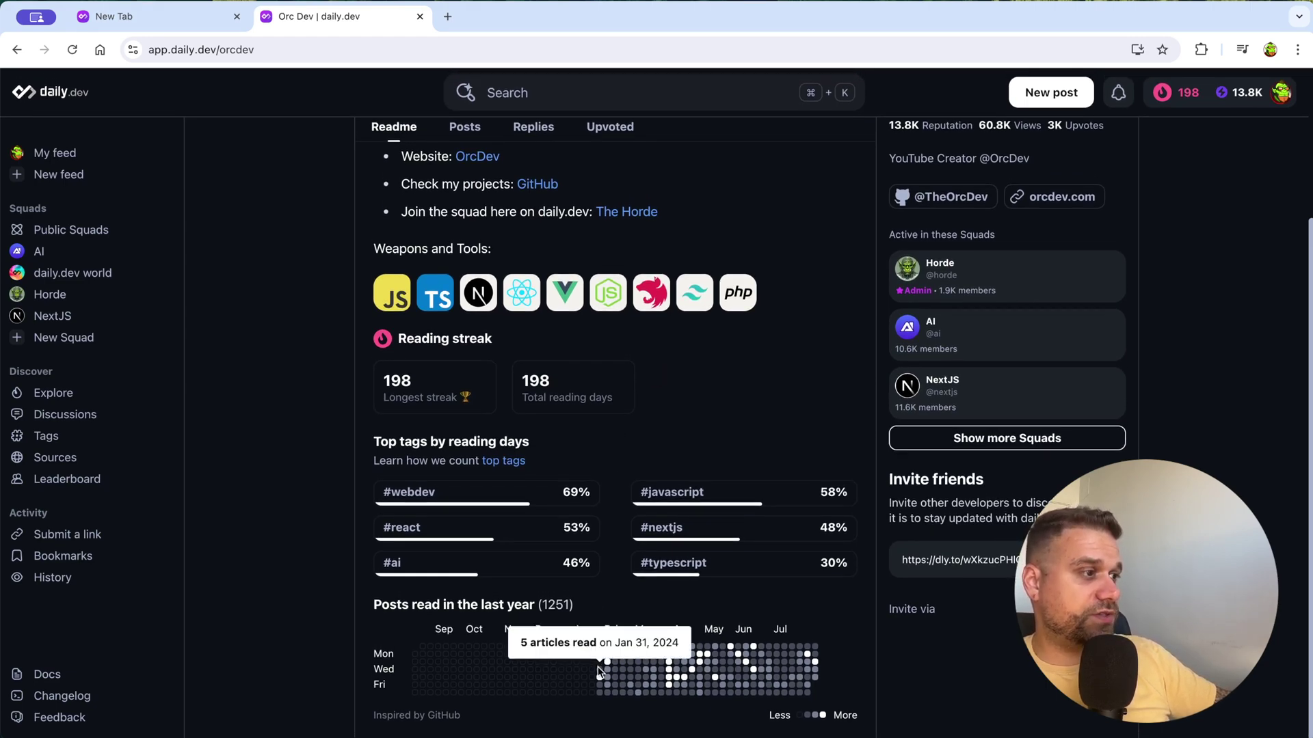
{"action": "mouse_move", "coordinate": [814, 679]}
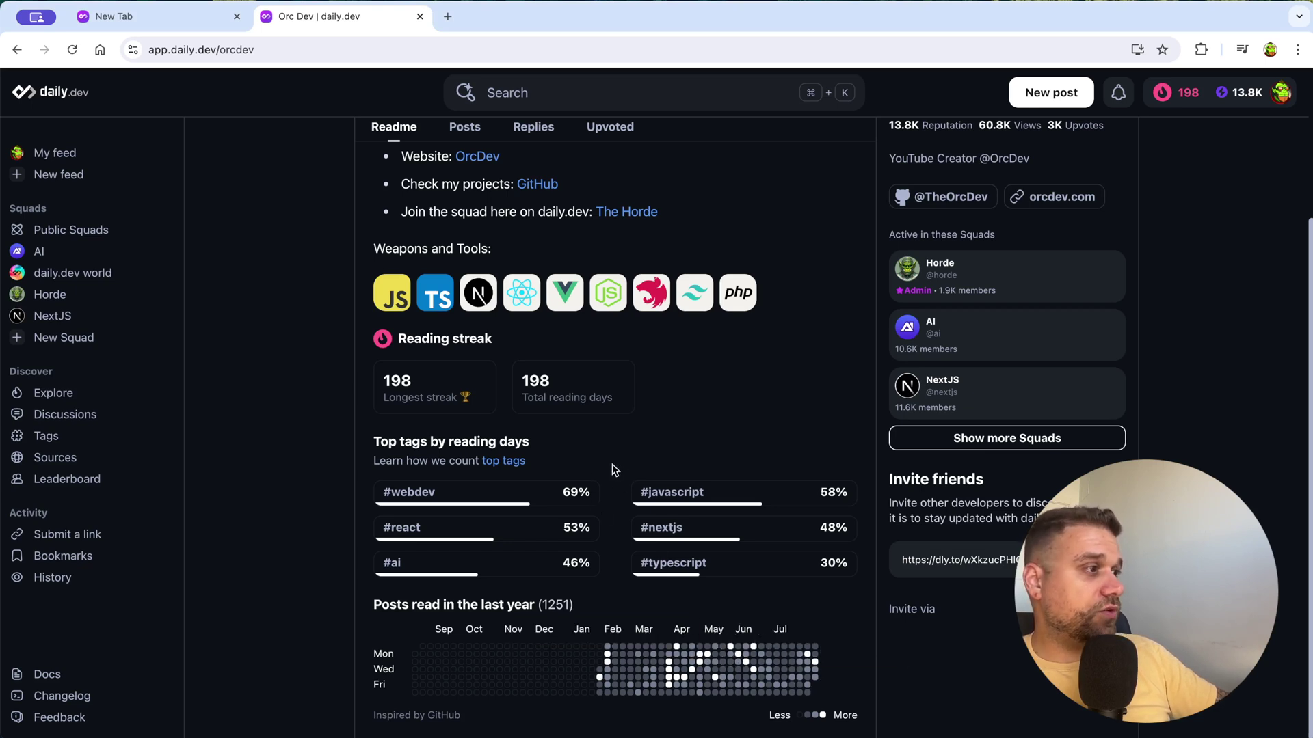
{"action": "mouse_move", "coordinate": [417, 486]}
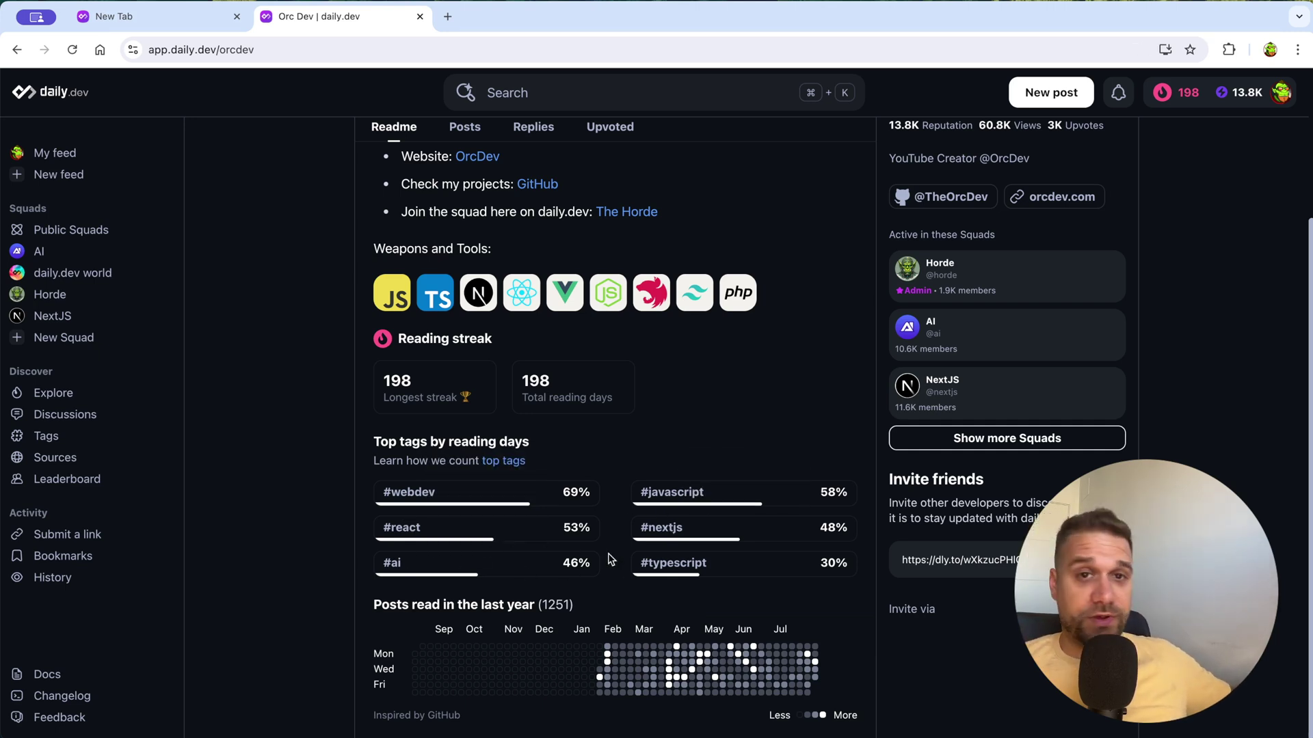
{"action": "scroll", "coordinate": [607, 559], "scroll_direction": "up", "scroll_amount": 1}
{"action": "scroll", "coordinate": [608, 558], "scroll_direction": "down", "scroll_amount": 1}
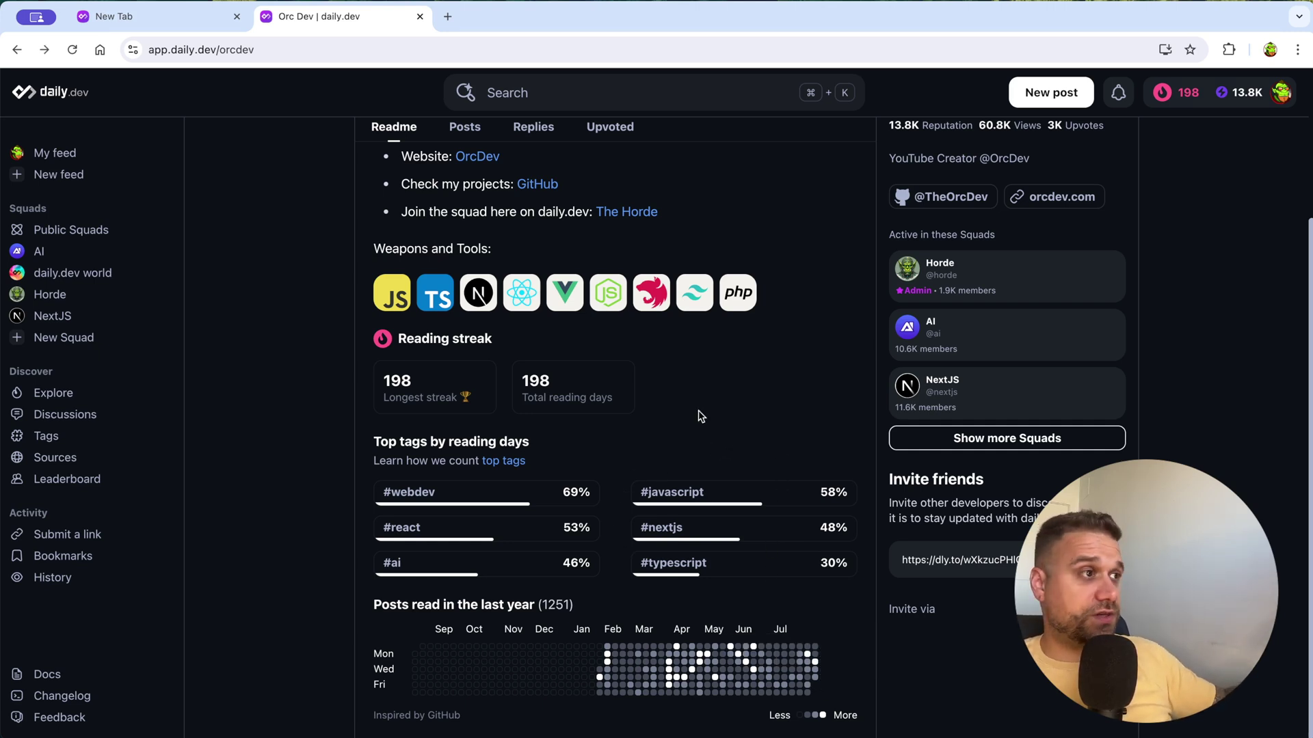
{"action": "left_click", "coordinate": [998, 275]}
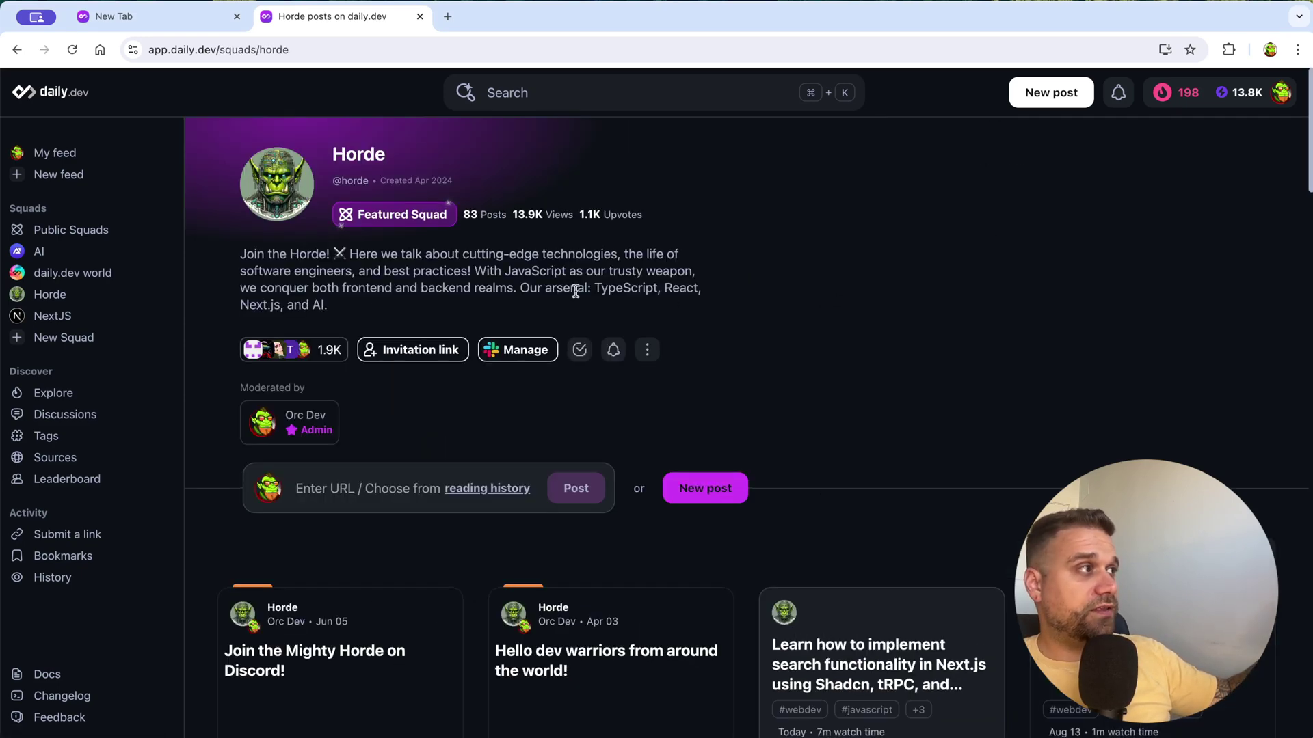
{"action": "scroll", "coordinate": [628, 363], "scroll_direction": "down", "scroll_amount": 2}
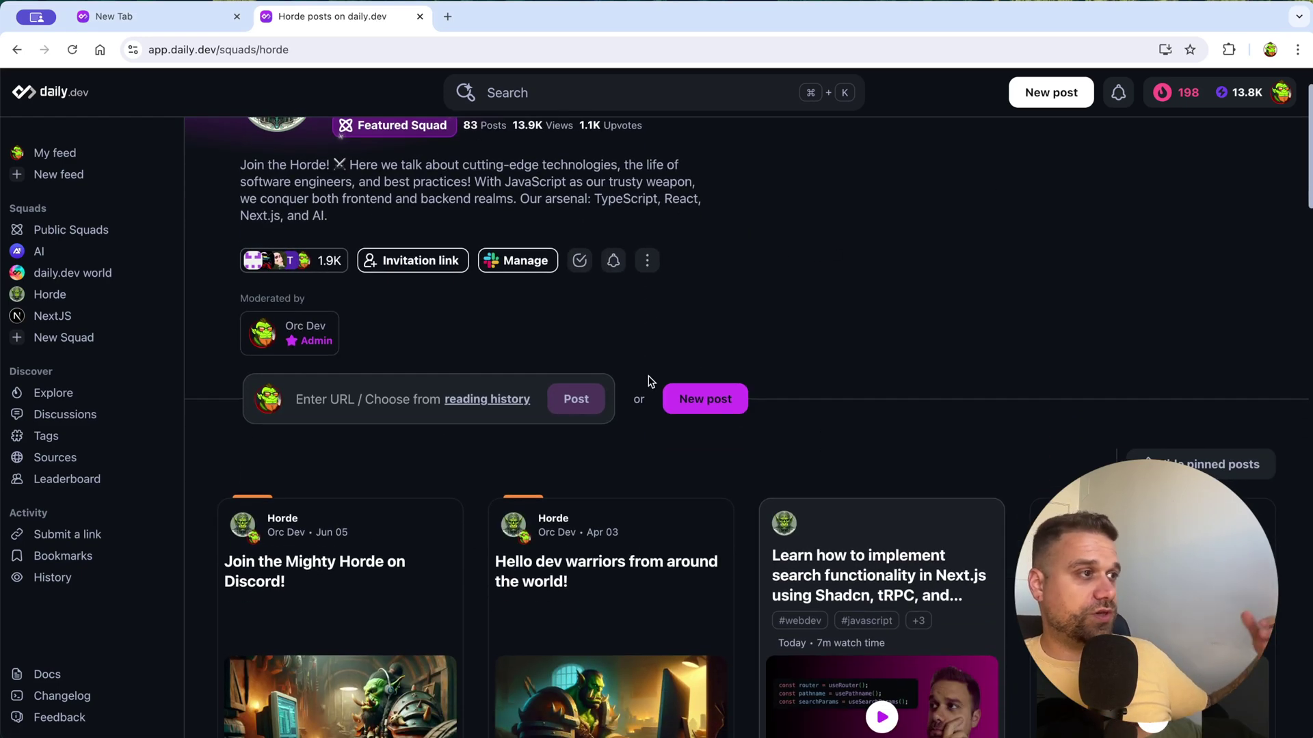
{"action": "scroll", "coordinate": [733, 456], "scroll_direction": "down", "scroll_amount": 2}
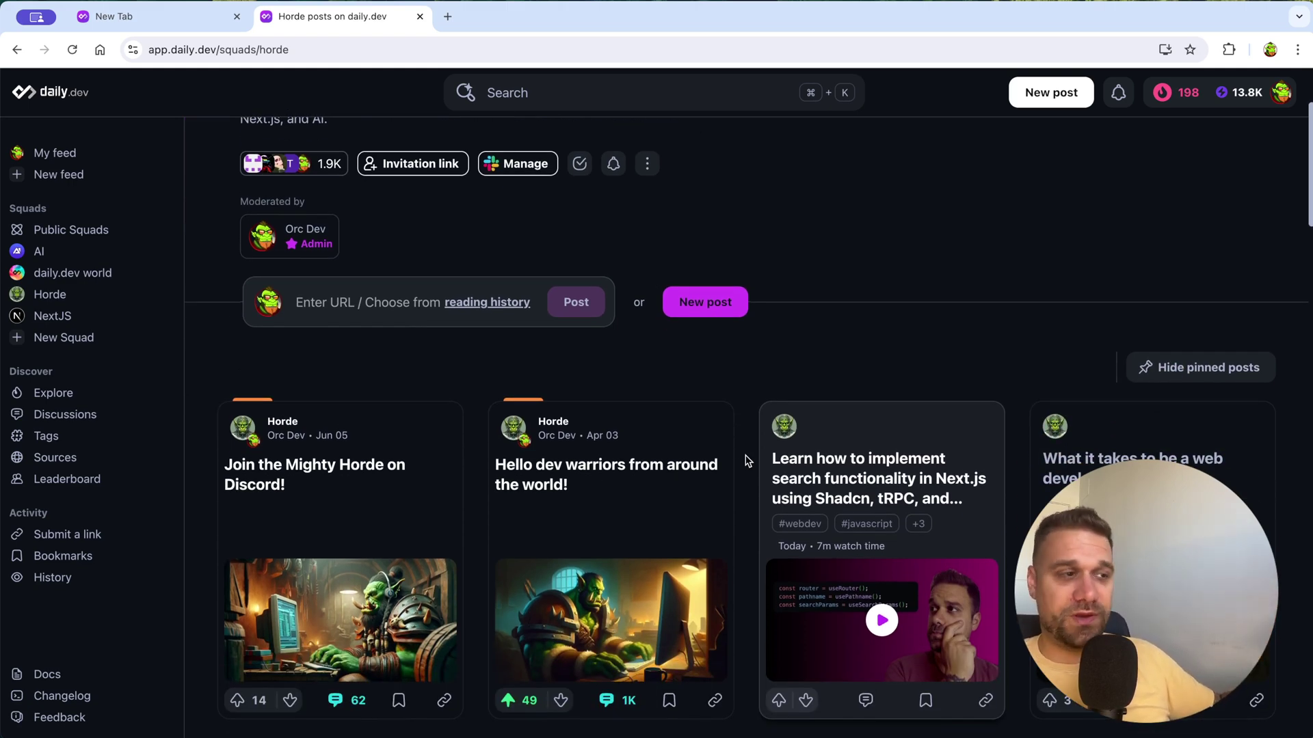
{"action": "scroll", "coordinate": [745, 461], "scroll_direction": "down", "scroll_amount": 8}
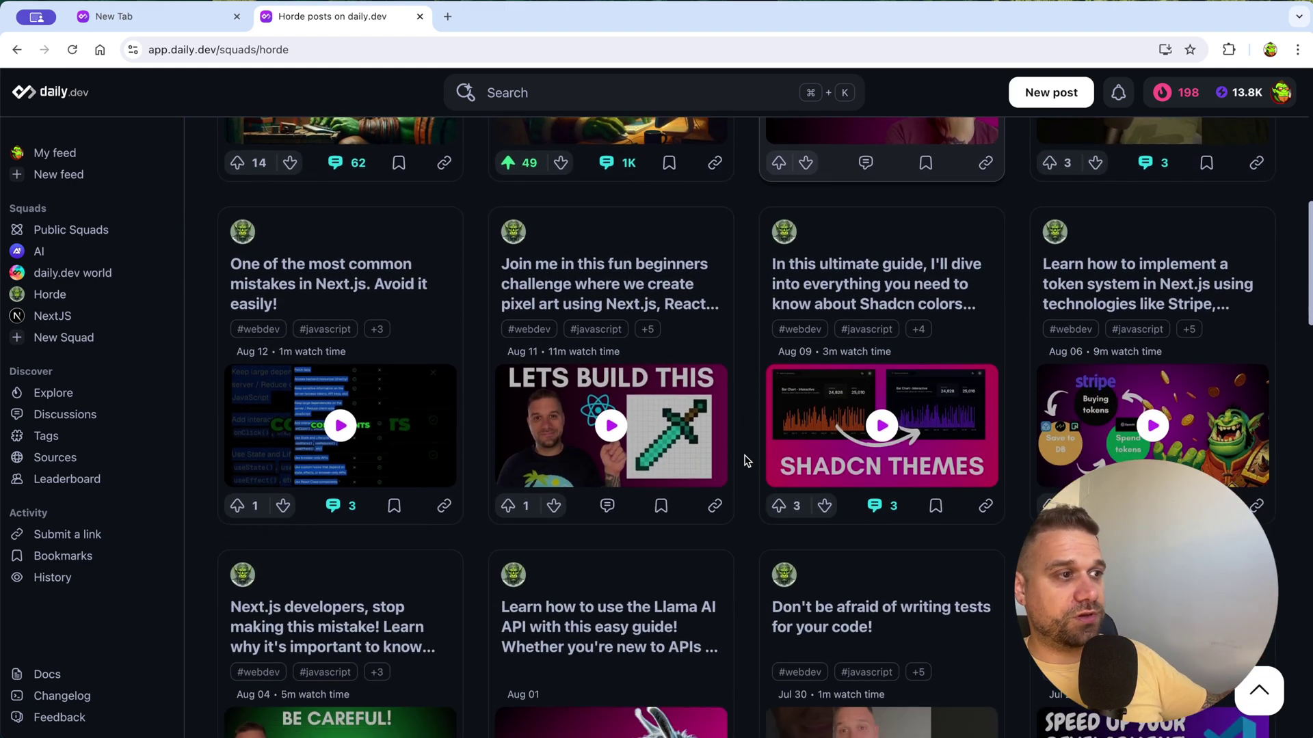
{"action": "scroll", "coordinate": [745, 460], "scroll_direction": "up", "scroll_amount": 10}
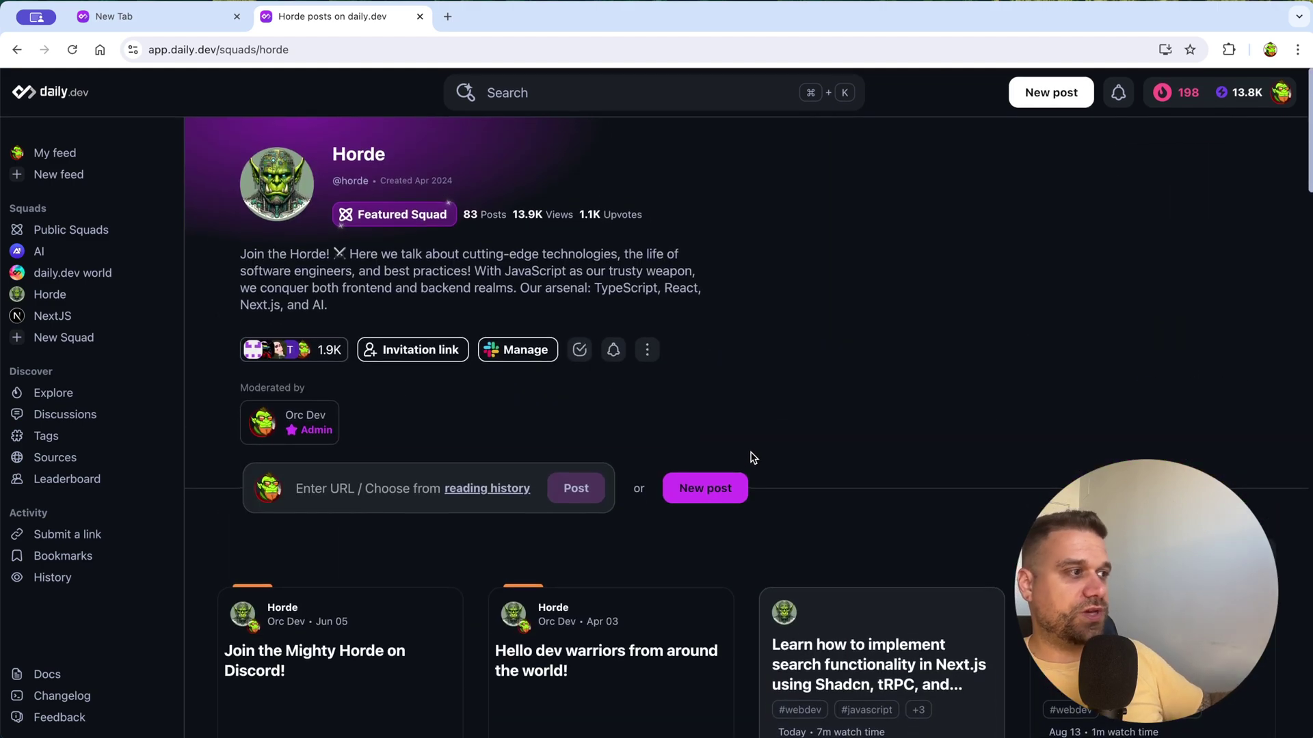
{"action": "left_click", "coordinate": [511, 352]}
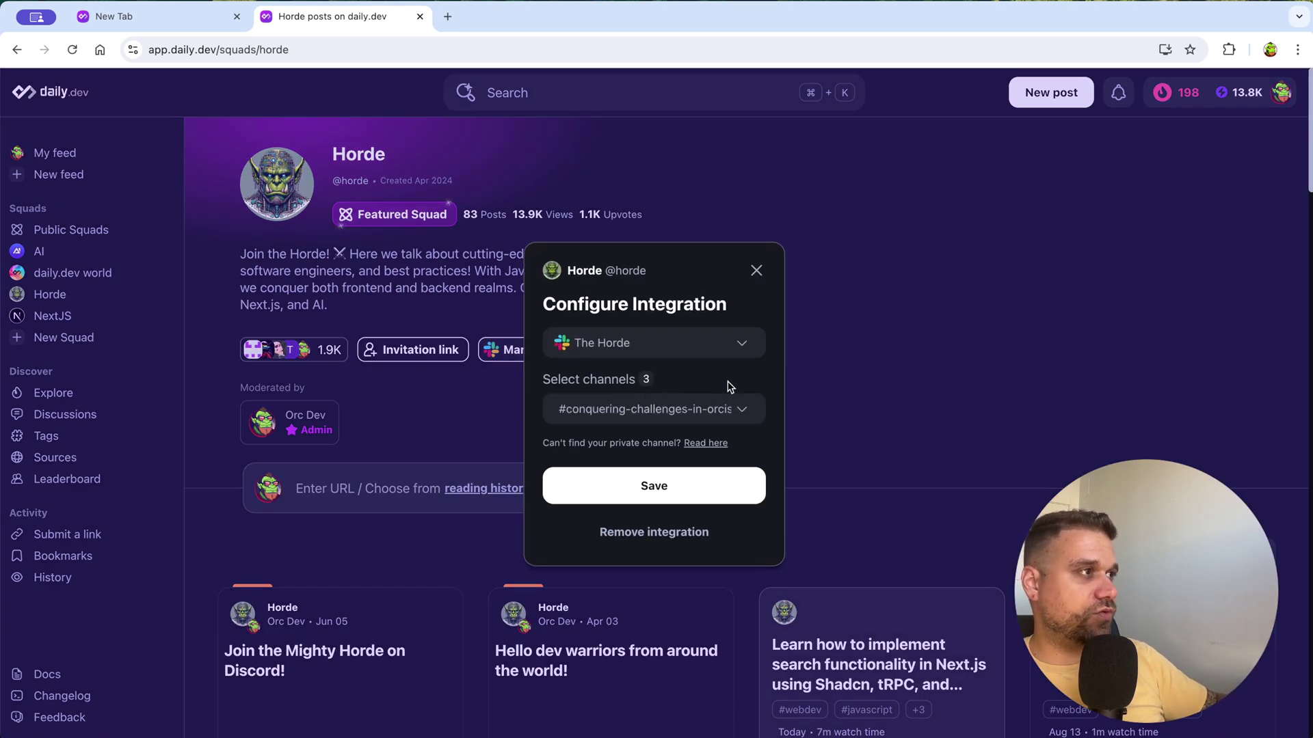
{"action": "key", "text": "Escape"}
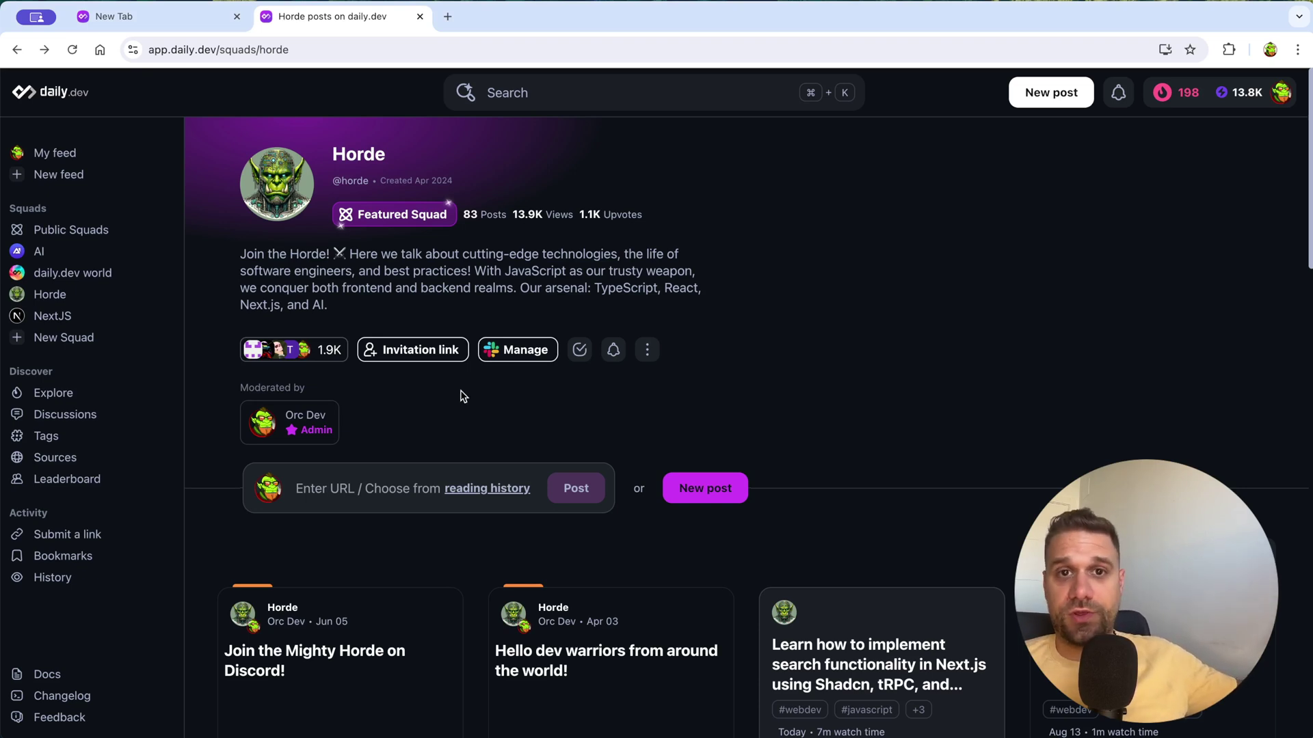
{"action": "left_click", "coordinate": [1282, 93]}
{"action": "left_click", "coordinate": [1148, 275]}
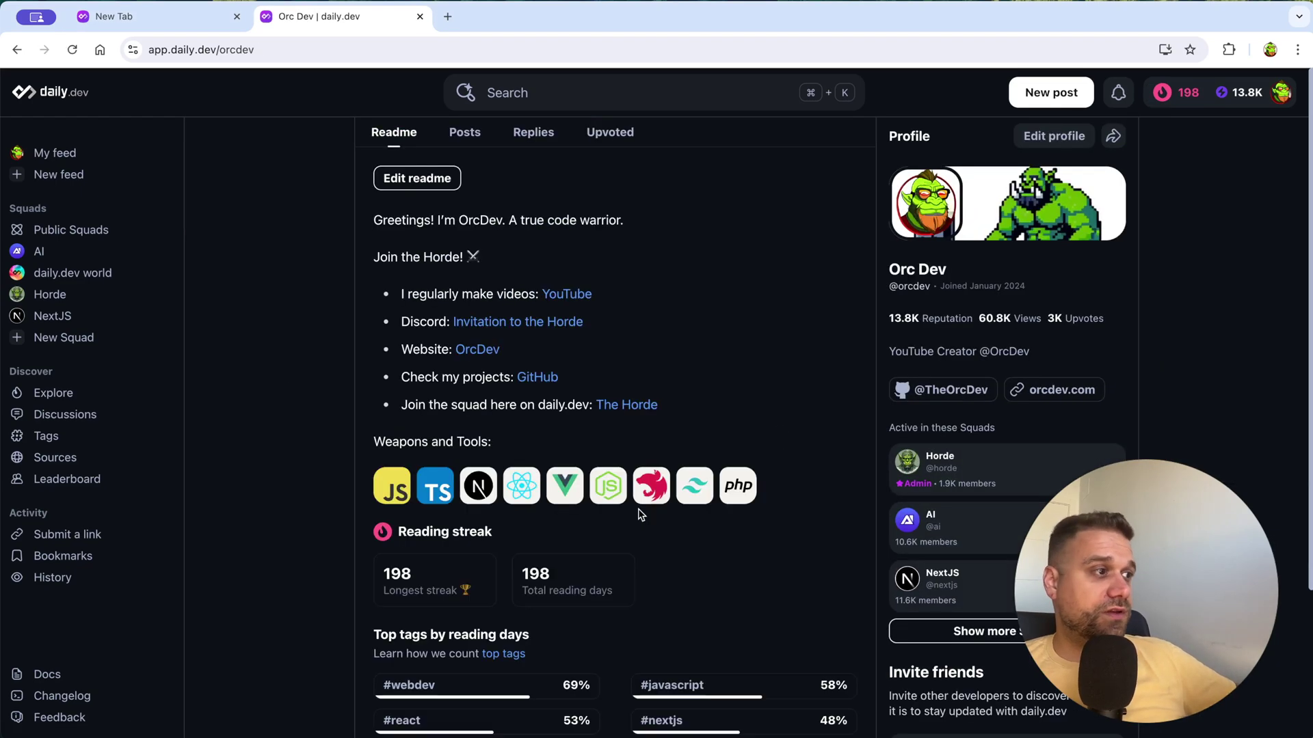
{"action": "scroll", "coordinate": [637, 512], "scroll_direction": "down", "scroll_amount": 2}
{"action": "scroll", "coordinate": [637, 513], "scroll_direction": "up", "scroll_amount": 1}
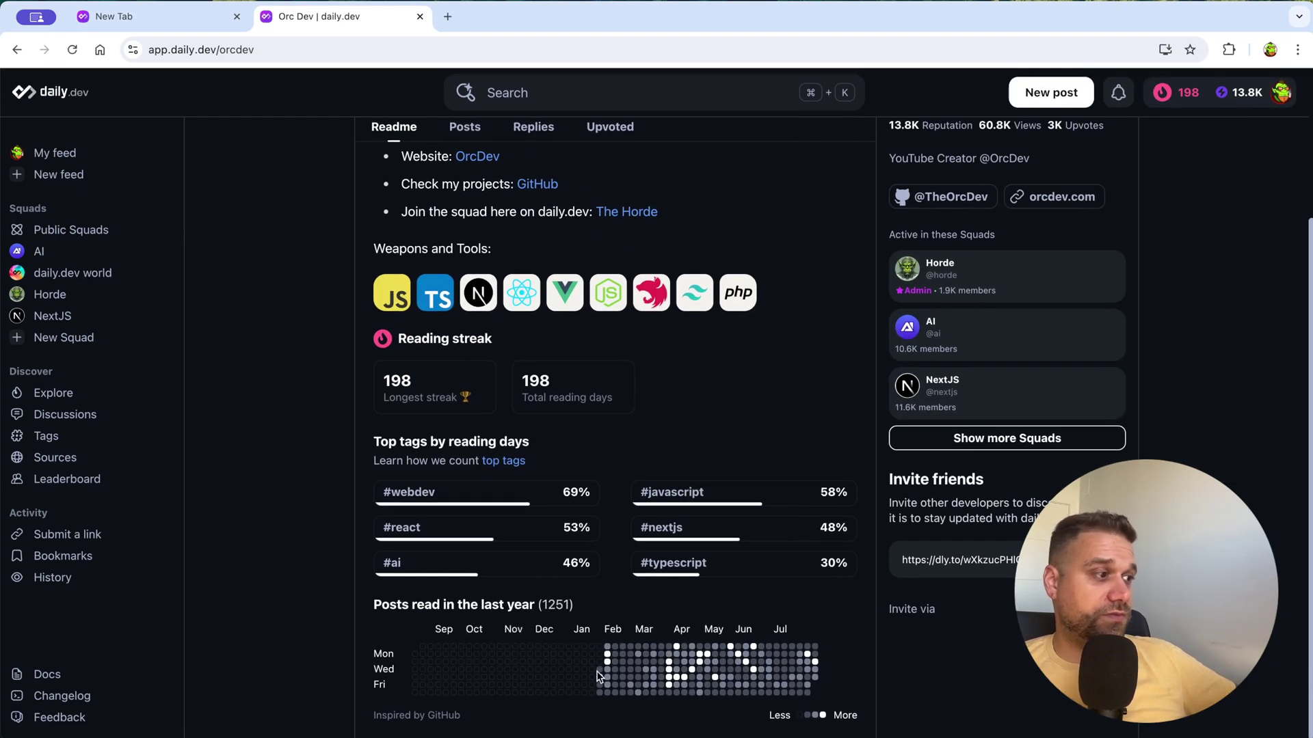
{"action": "mouse_move", "coordinate": [599, 675]}
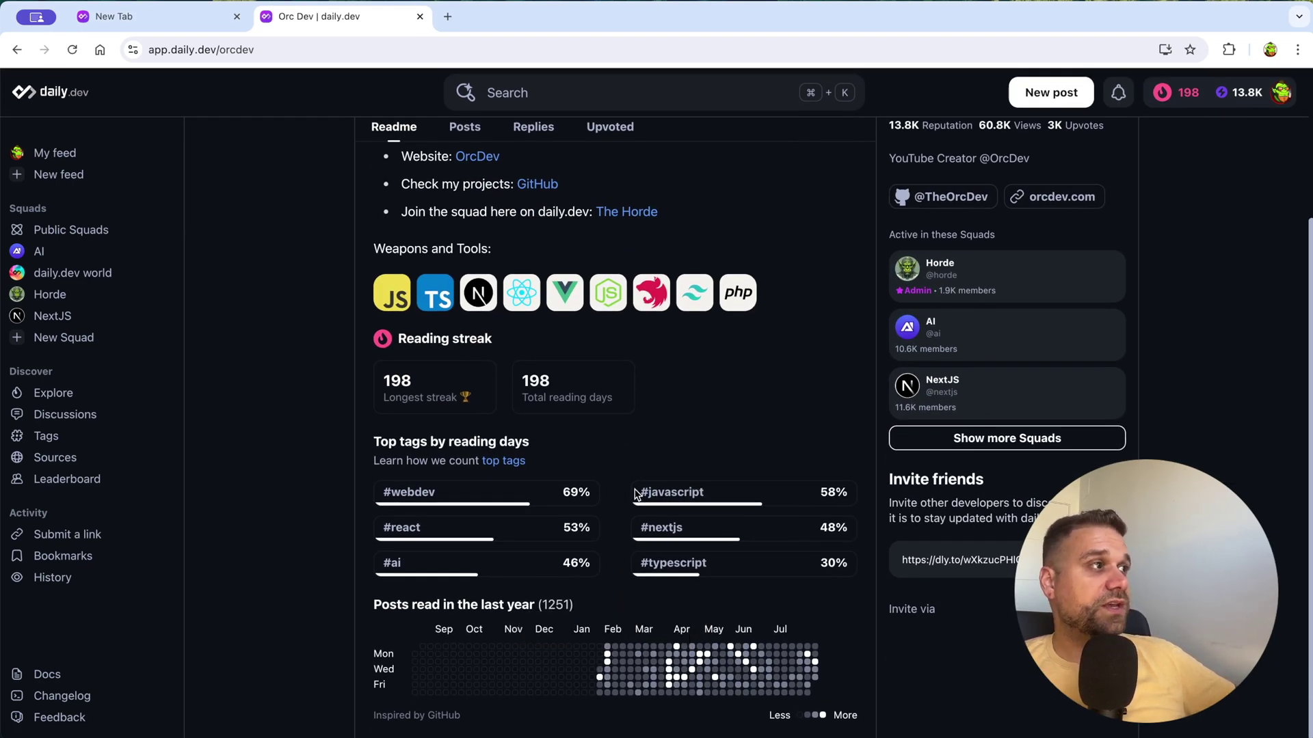
{"action": "mouse_move", "coordinate": [635, 494]}
{"action": "scroll", "coordinate": [636, 494], "scroll_direction": "up", "scroll_amount": 3}
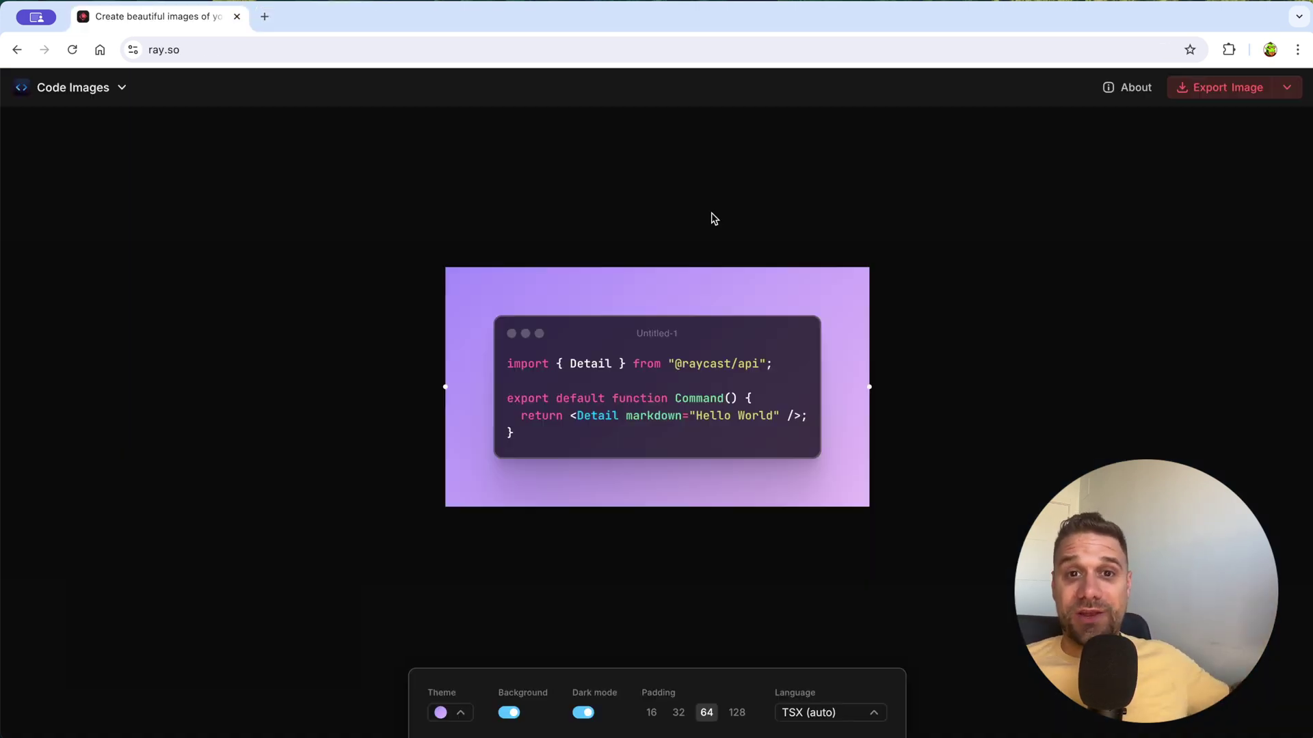
Refocus the ray.so editor page and save it with Cmd+S.
{"action": "left_click", "coordinate": [302, 58]}
{"action": "left_click", "coordinate": [526, 247]}
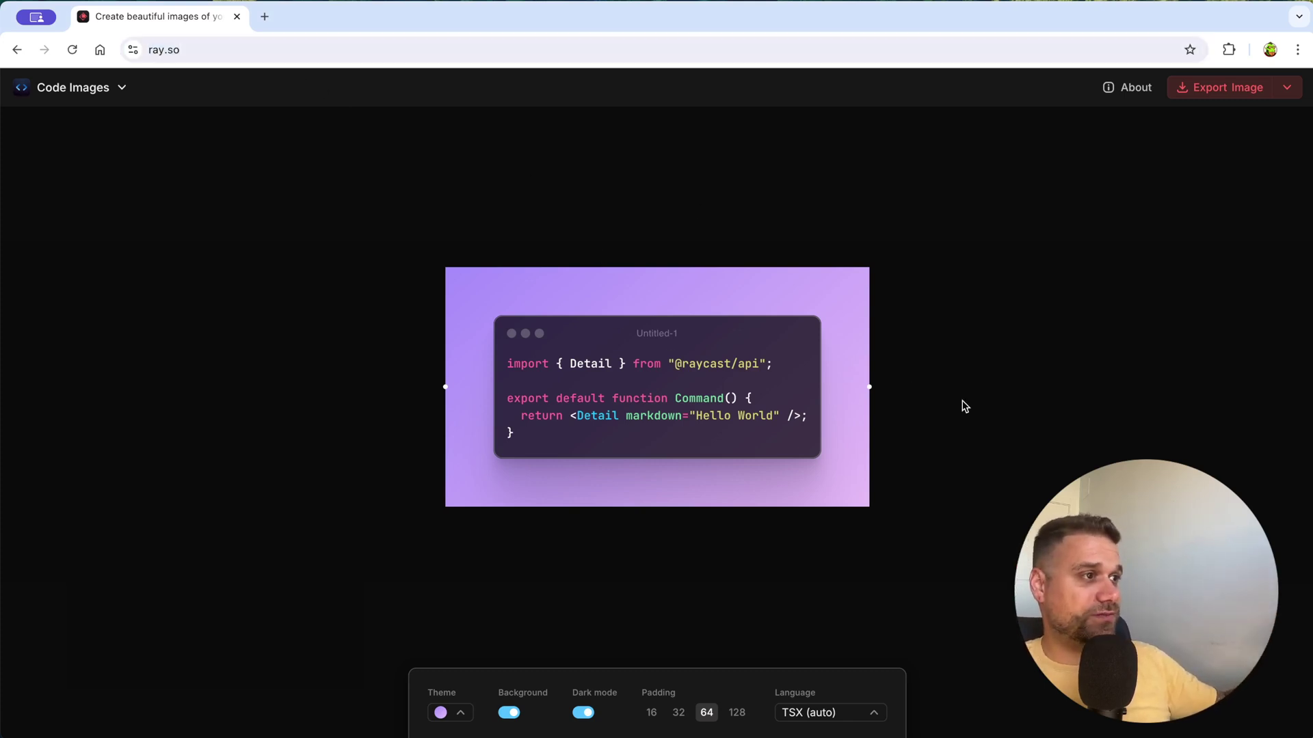
{"action": "key", "text": "super+s"}
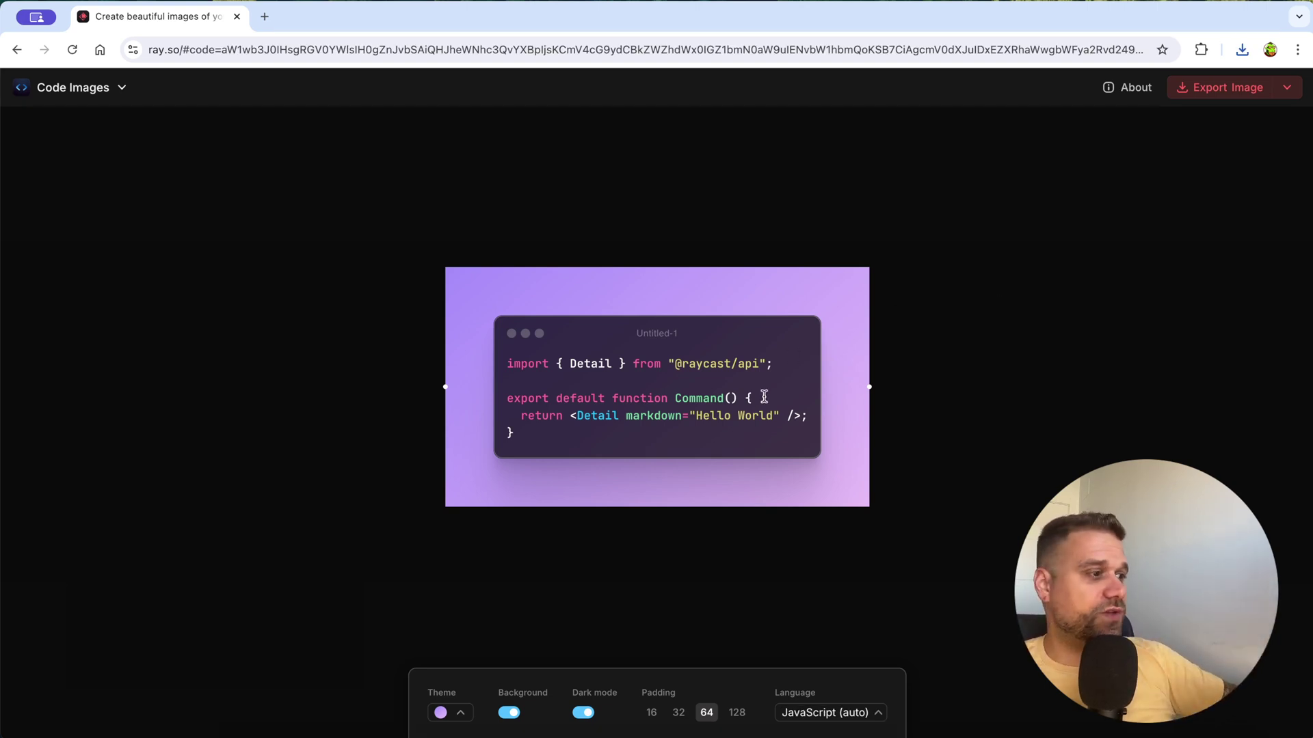
In VS Code's app/signup/page.tsx, select the formSchema block on lines 27–31.
{"action": "key", "text": "super+Tab"}
{"action": "scroll", "coordinate": [546, 458], "scroll_direction": "down", "scroll_amount": 5}
{"action": "scroll", "coordinate": [547, 454], "scroll_direction": "down", "scroll_amount": 1}
{"action": "left_click_drag", "start_coordinate": [446, 345], "coordinate": [423, 278]}
{"action": "key", "text": "super+c"}
Paste a formSchema copy below the original, then cut the misindented copy back out.
{"action": "left_click", "coordinate": [446, 346]}
{"action": "key", "text": "Return"}
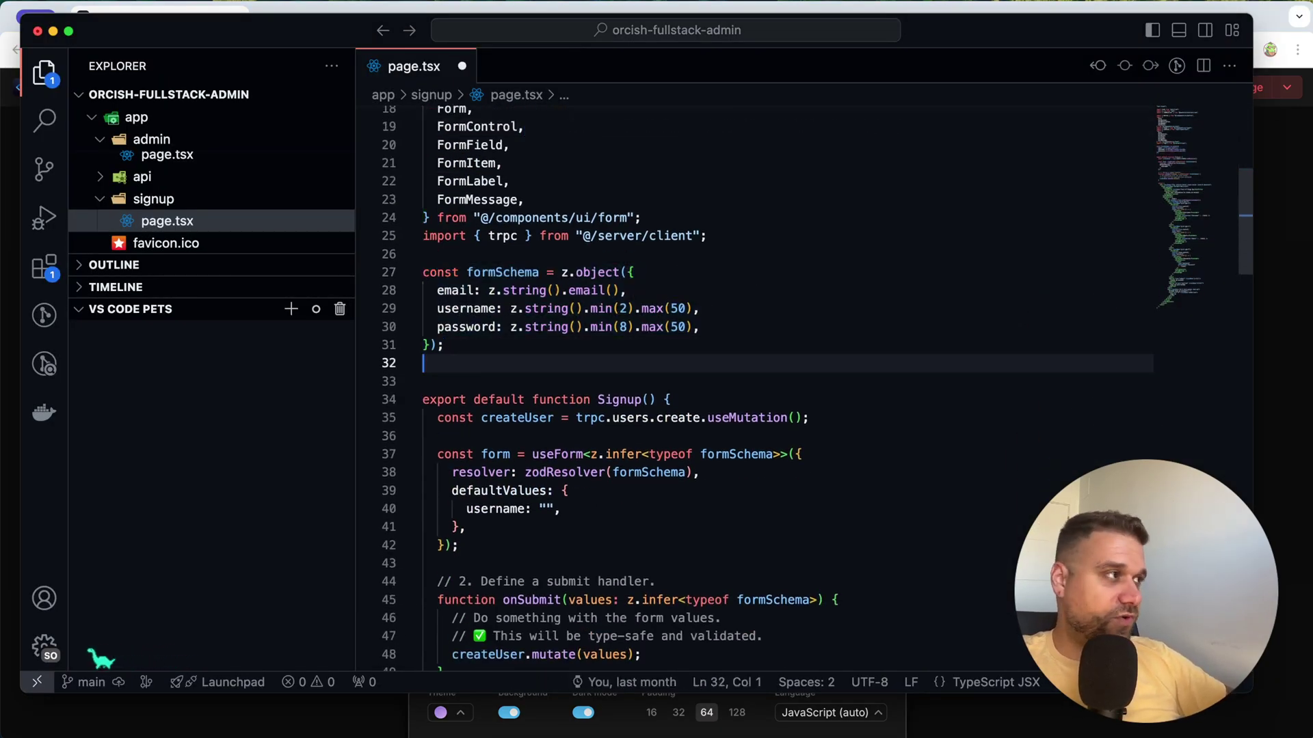
{"action": "key", "text": "Return"}
{"action": "key", "text": "super+v"}
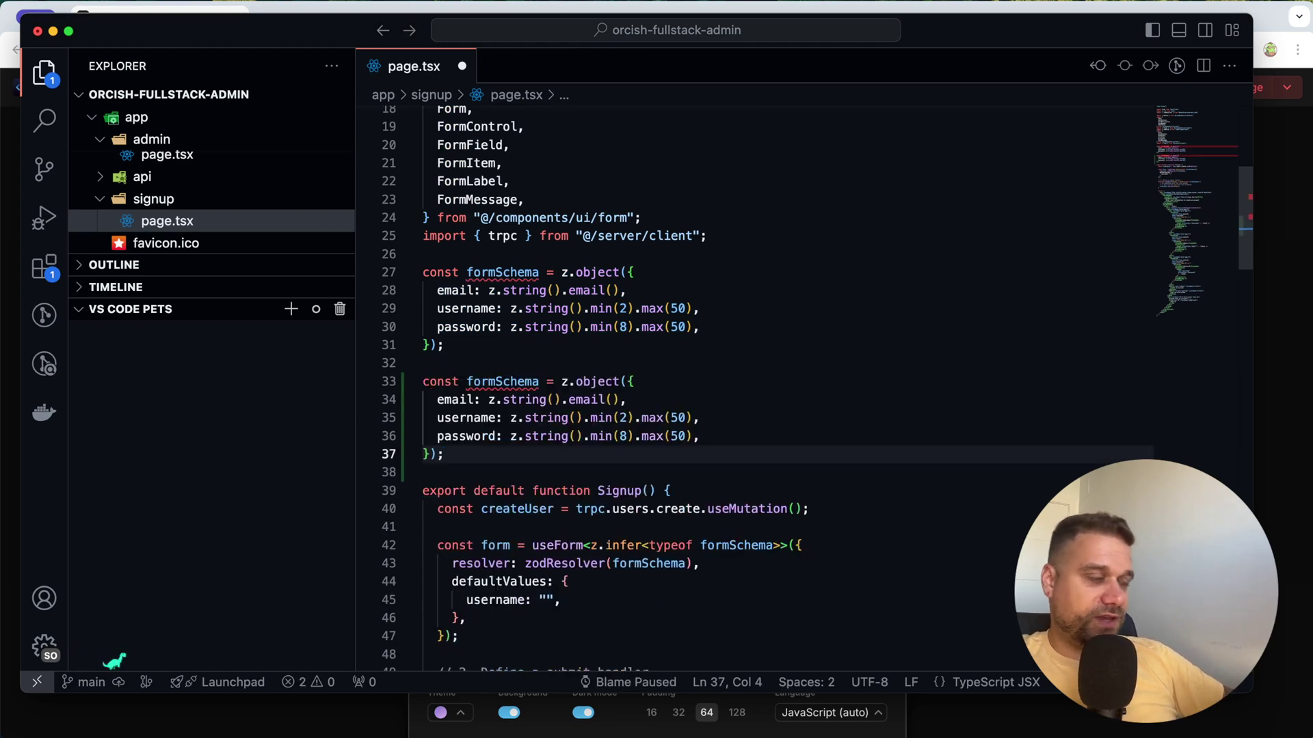
{"action": "left_click", "coordinate": [470, 402], "text": "shift"}
{"action": "key", "text": "Tab"}
{"action": "key", "text": "Tab"}
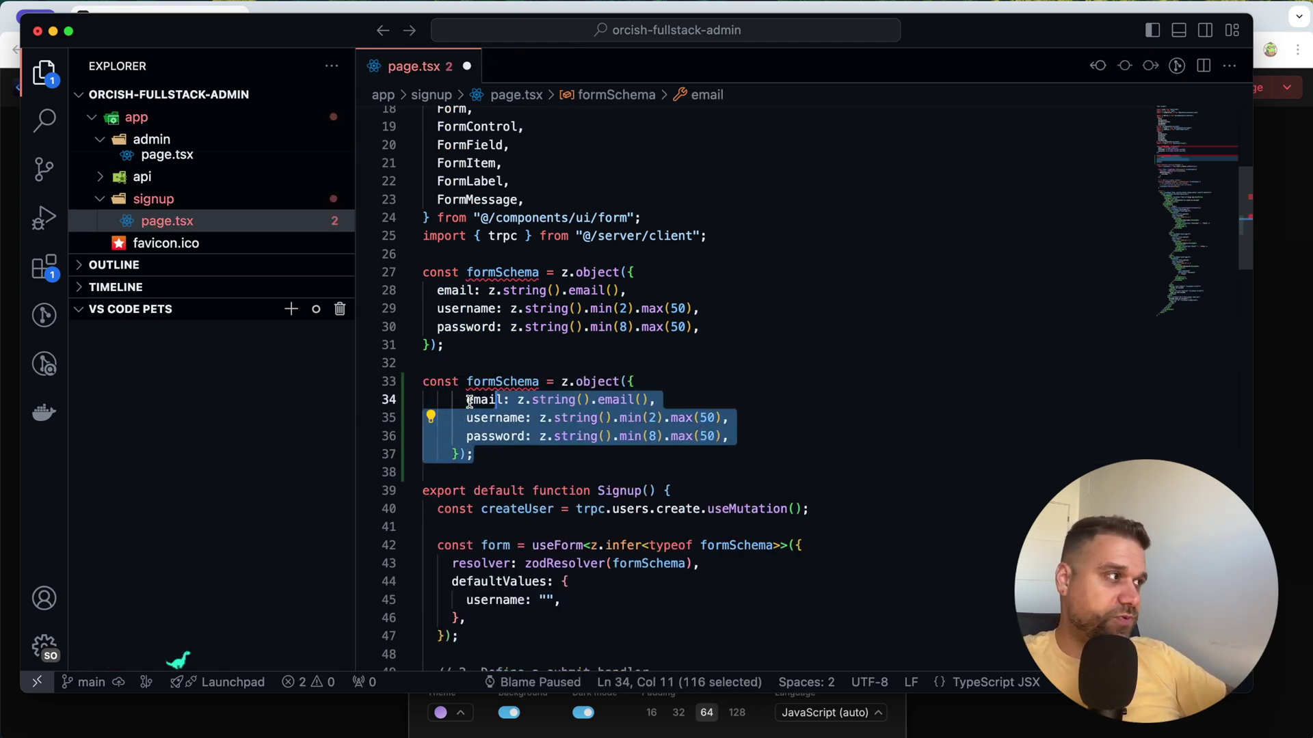
{"action": "key", "text": "Tab"}
{"action": "key", "text": "Tab"}
{"action": "key", "text": "Tab"}
{"action": "key", "text": "Tab"}
{"action": "left_click", "coordinate": [502, 381]}
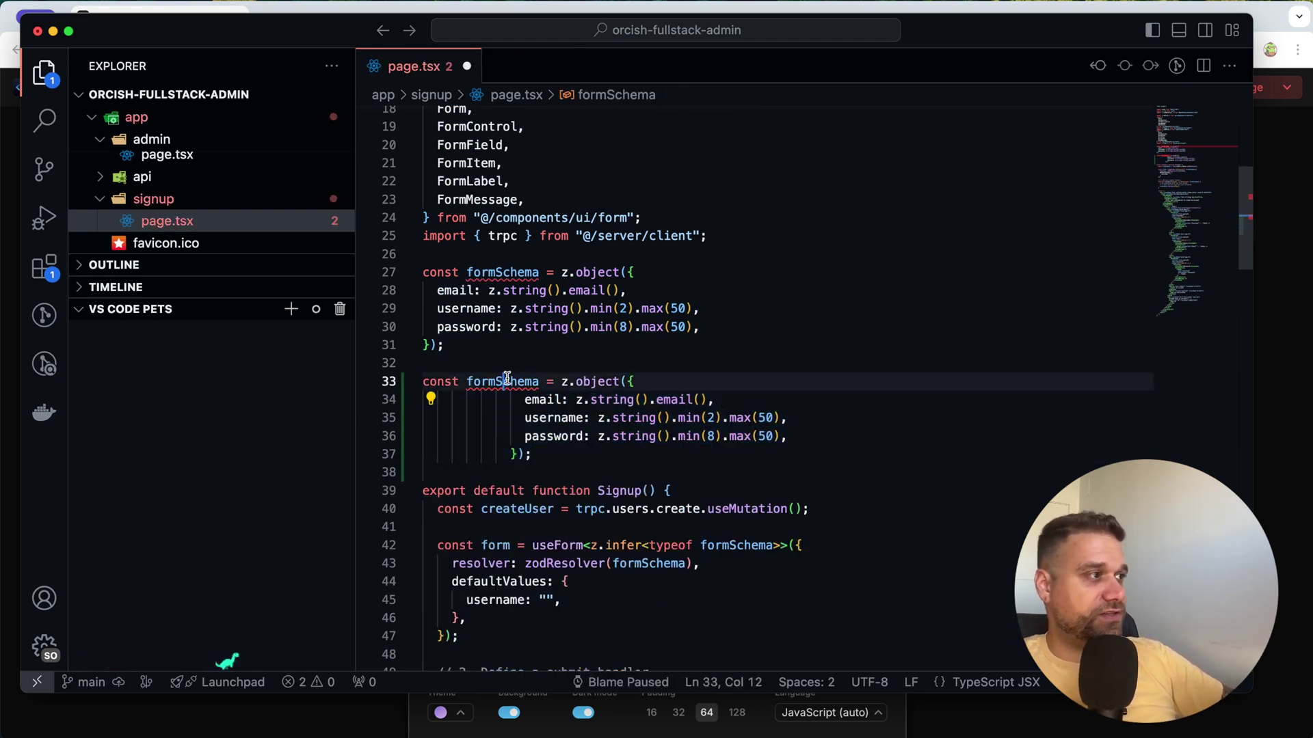
{"action": "left_click", "coordinate": [559, 381]}
{"action": "key", "text": "Tab"}
{"action": "key", "text": "Tab"}
{"action": "key", "text": "Tab"}
{"action": "key", "text": "Tab"}
{"action": "key", "text": "Tab"}
{"action": "left_click", "coordinate": [620, 436]}
{"action": "left_click", "coordinate": [591, 457]}
{"action": "left_click_drag", "start_coordinate": [590, 457], "coordinate": [402, 382]}
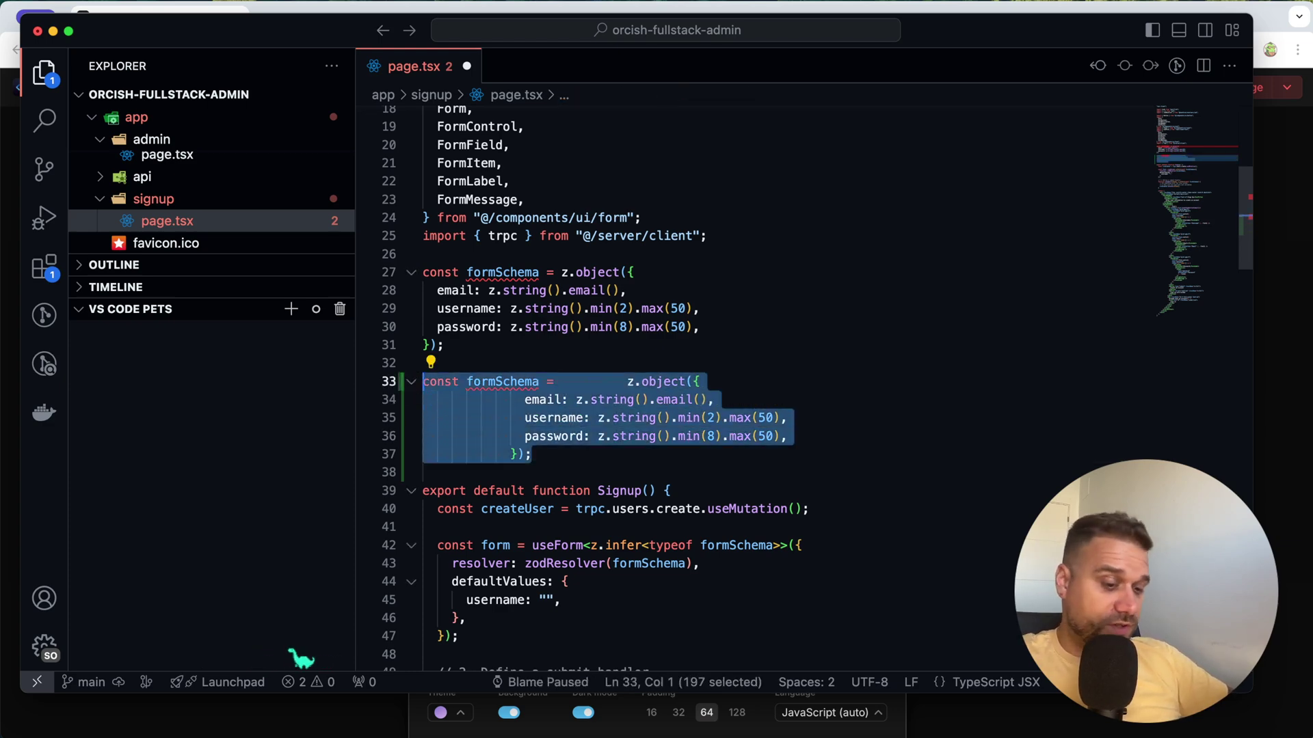
{"action": "key", "text": "ctrl+x"}
Re-paste the schema copy between ``` fence lines and indent its body lines.
{"action": "type", "text": "```"}
{"action": "key", "text": "Return"}
{"action": "key", "text": "ctrl+v"}
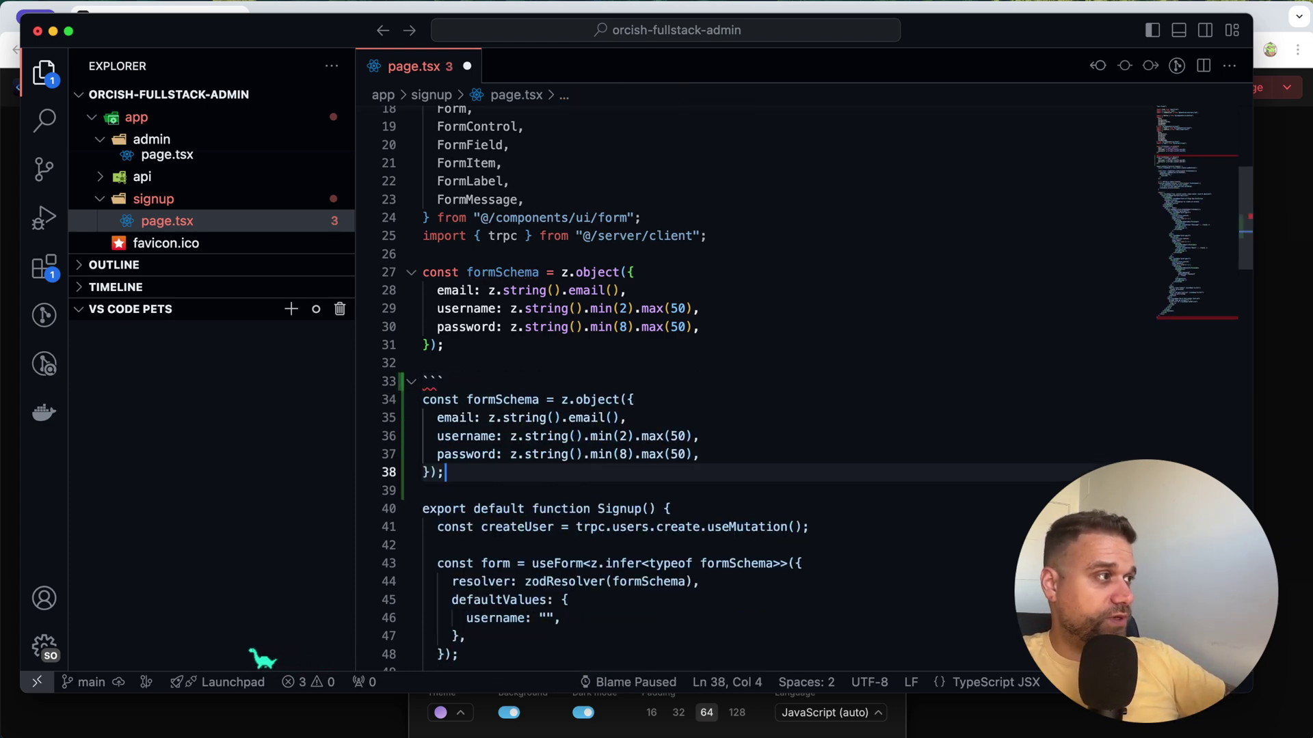
{"action": "key", "text": "Return"}
{"action": "type", "text": "```"}
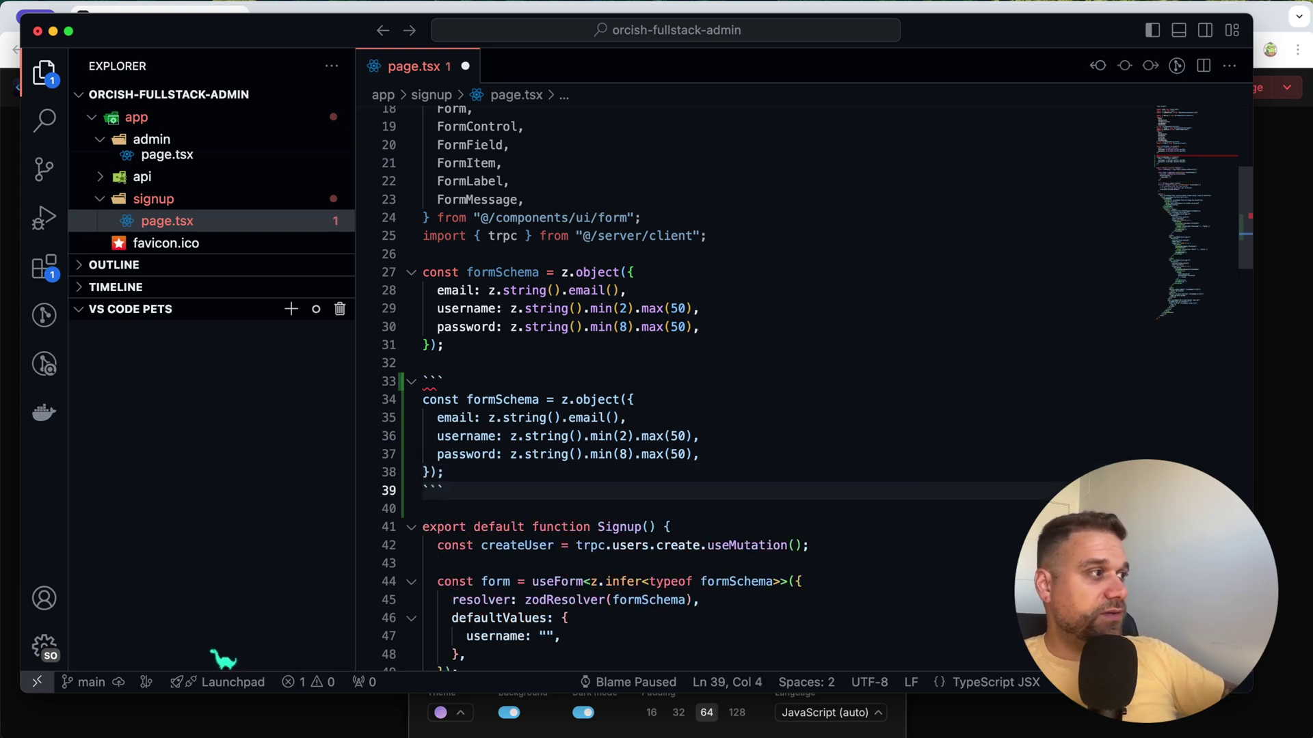
{"action": "left_click_drag", "start_coordinate": [445, 473], "coordinate": [449, 416]}
{"action": "key", "text": "Tab"}
{"action": "key", "text": "Tab"}
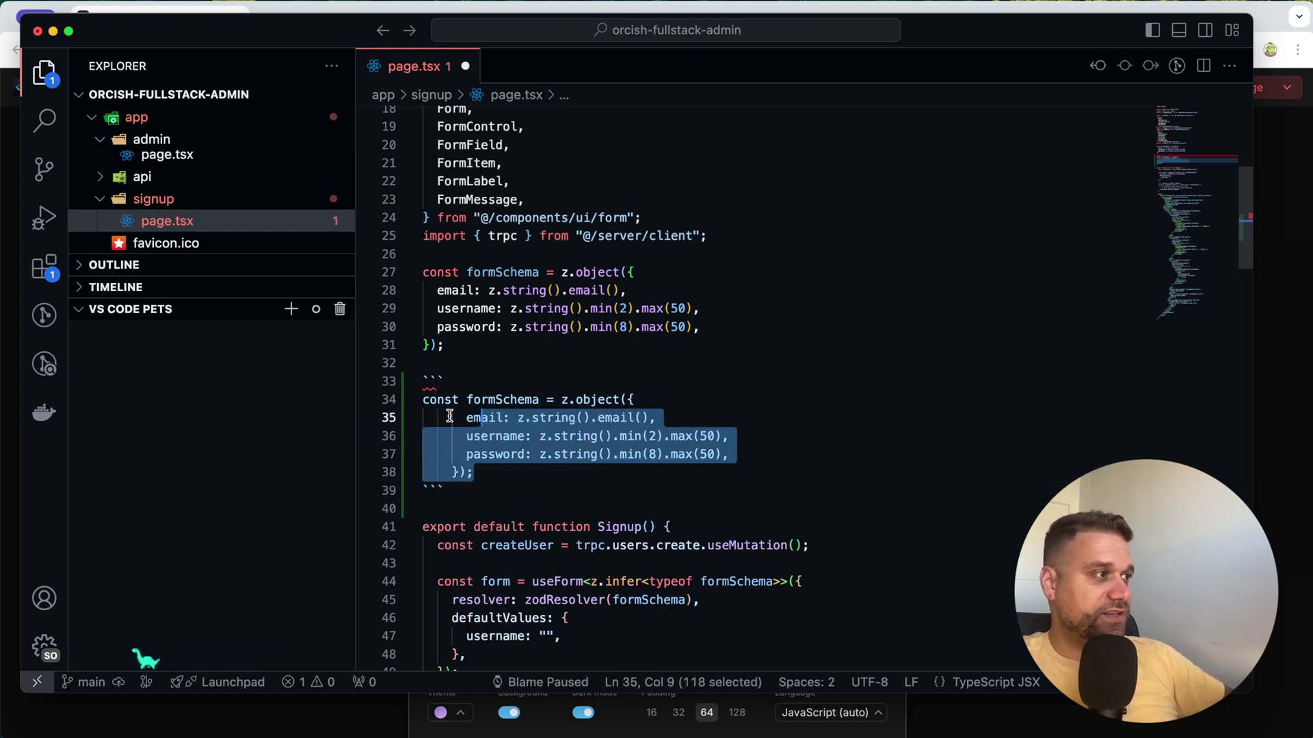
{"action": "left_click", "coordinate": [496, 491]}
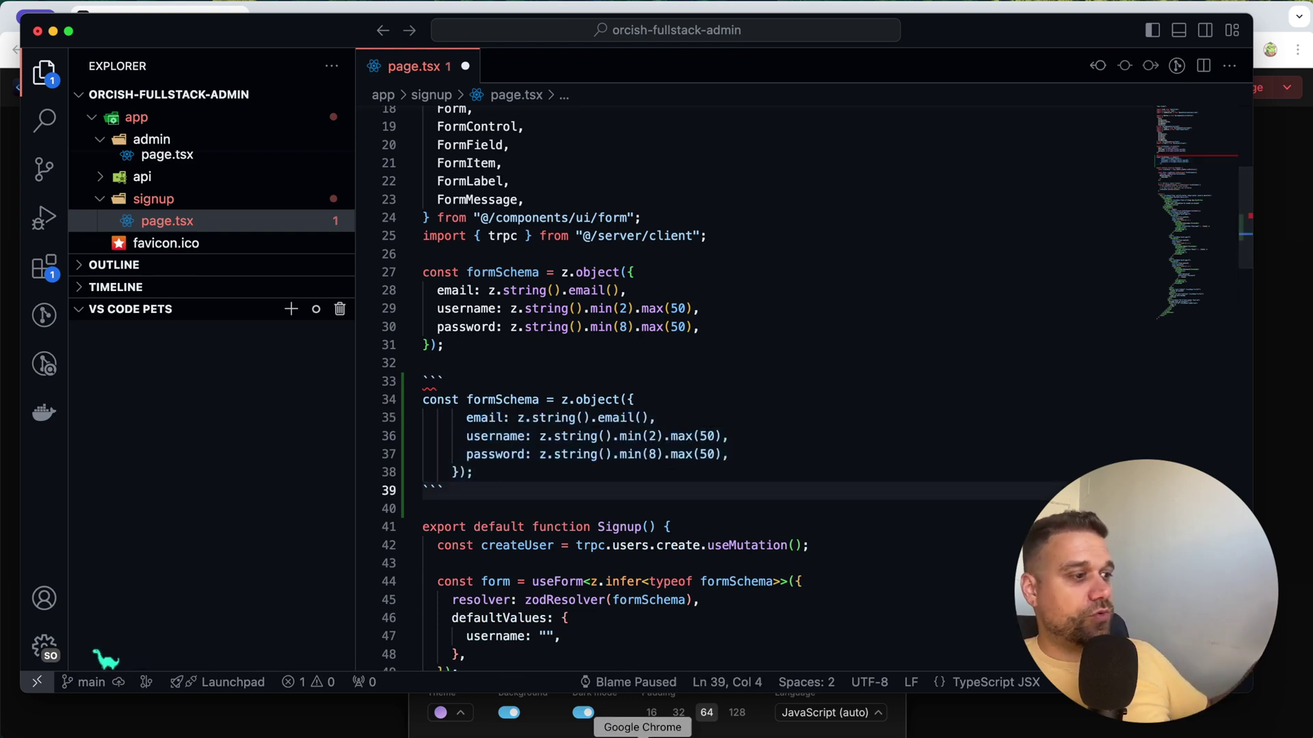
Replace ray.so's sample code with the formSchema snippet and export it as PNG.
{"action": "key", "text": "super+Tab"}
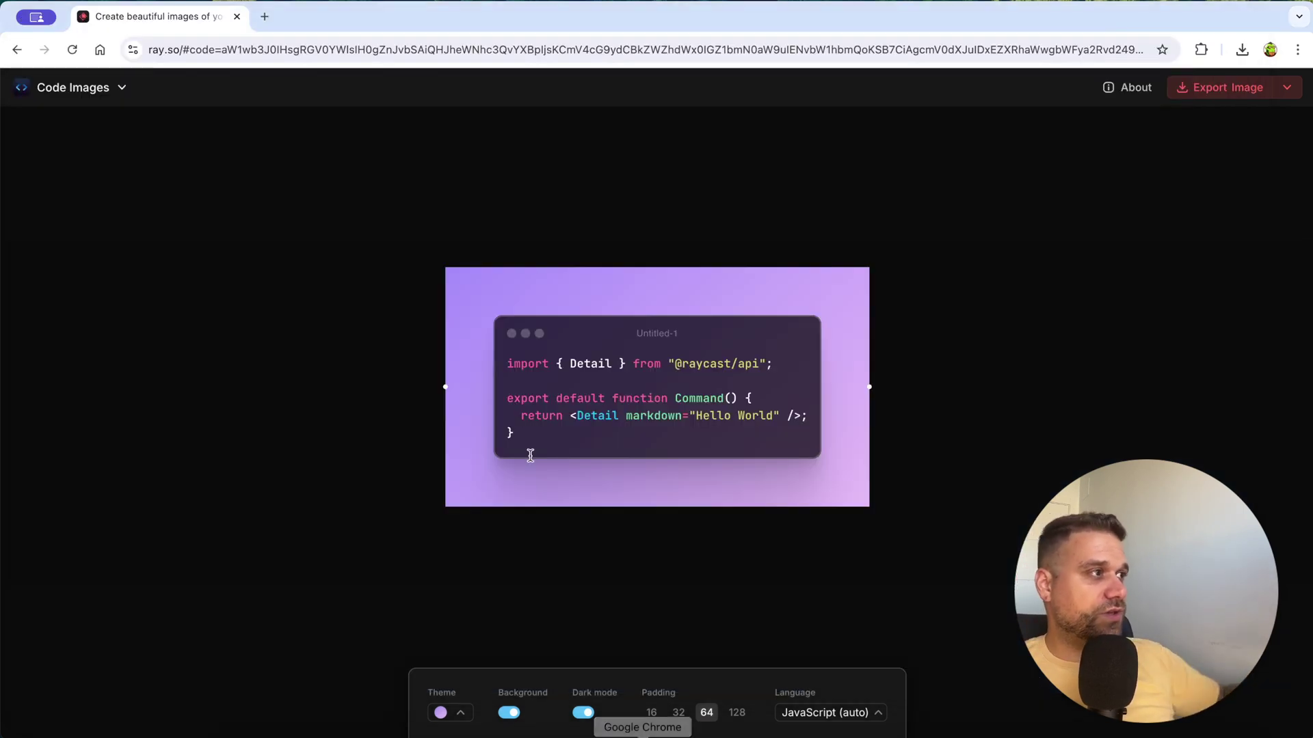
{"action": "key", "text": "super+a"}
{"action": "key", "text": "super+v"}
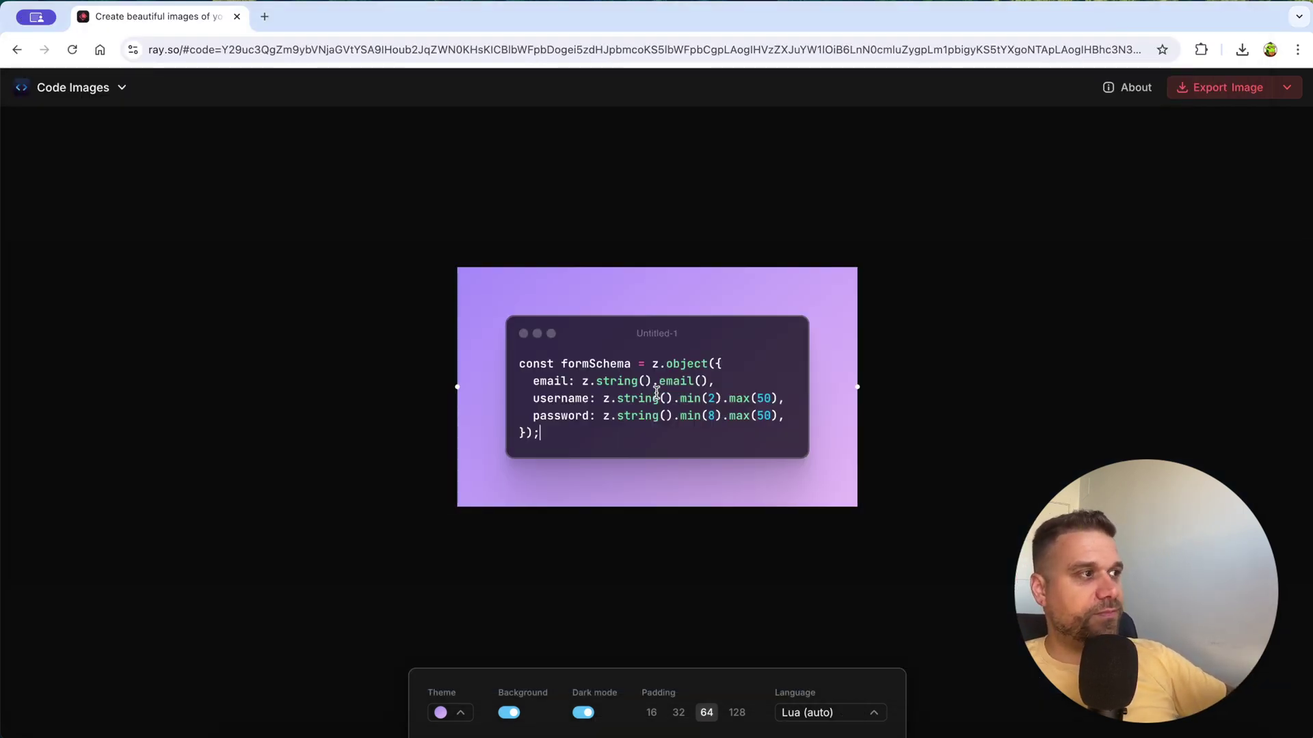
{"action": "left_click", "coordinate": [1221, 80]}
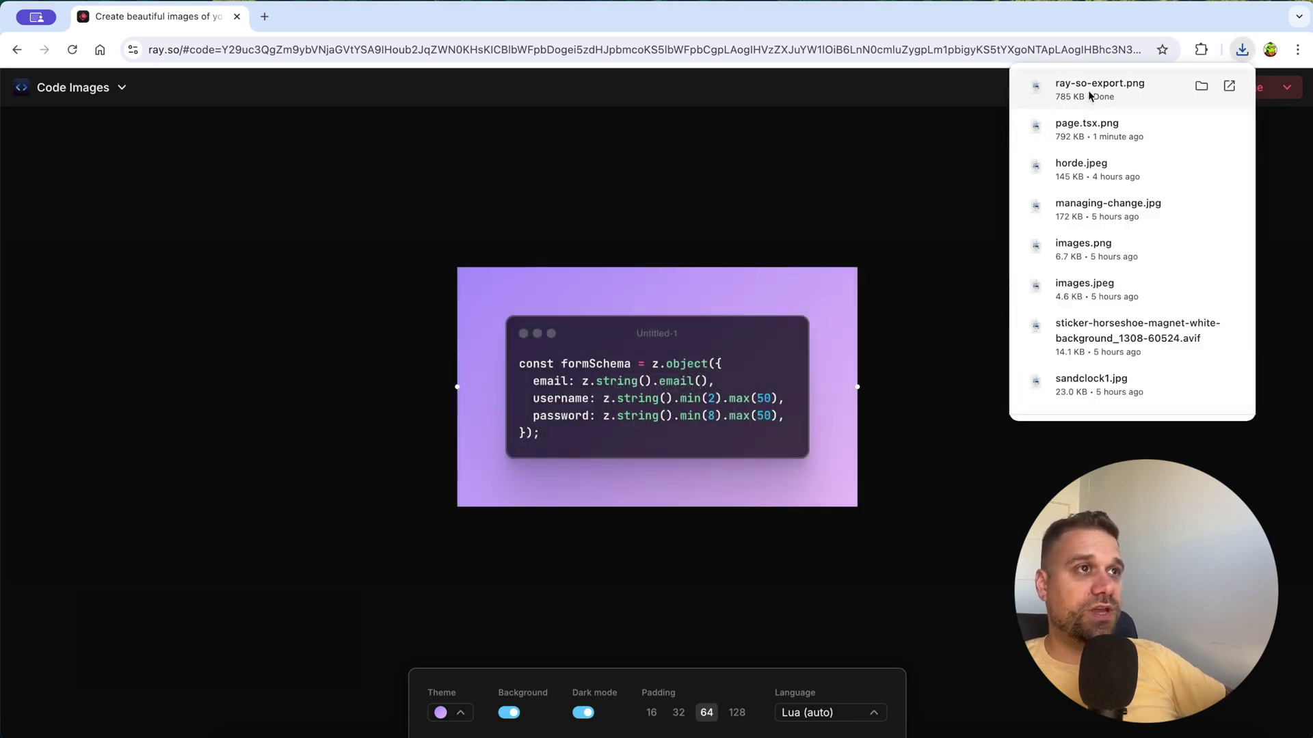
Title the code window 'form-schema-fix' and export the image again.
{"action": "left_click", "coordinate": [657, 329]}
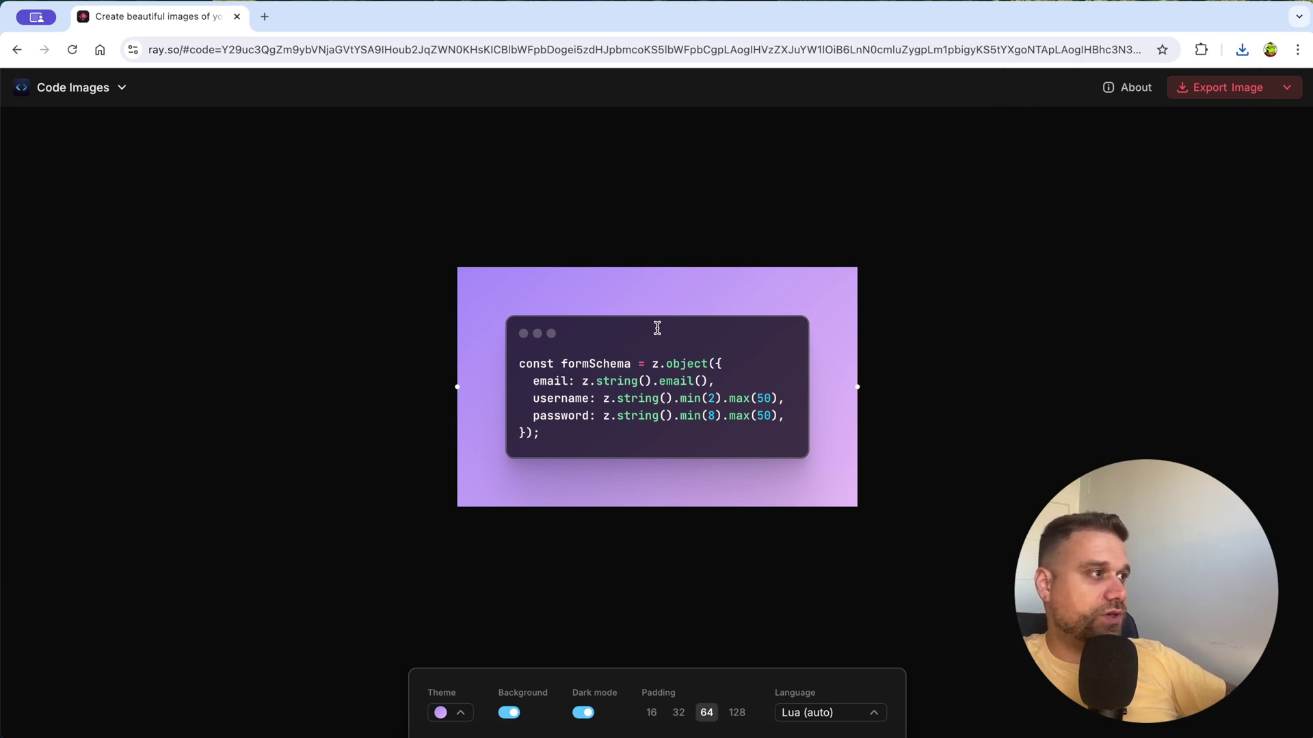
{"action": "type", "text": "form-schema-fix"}
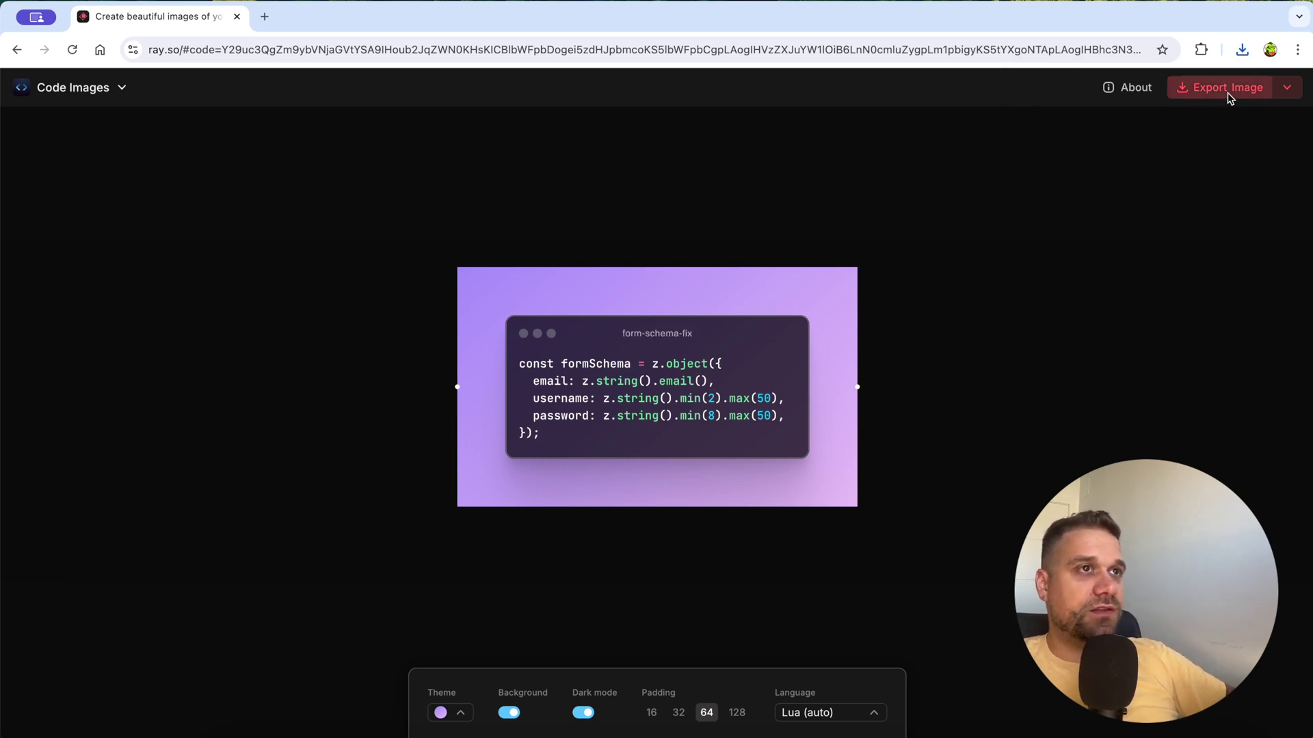
{"action": "left_click", "coordinate": [1226, 93]}
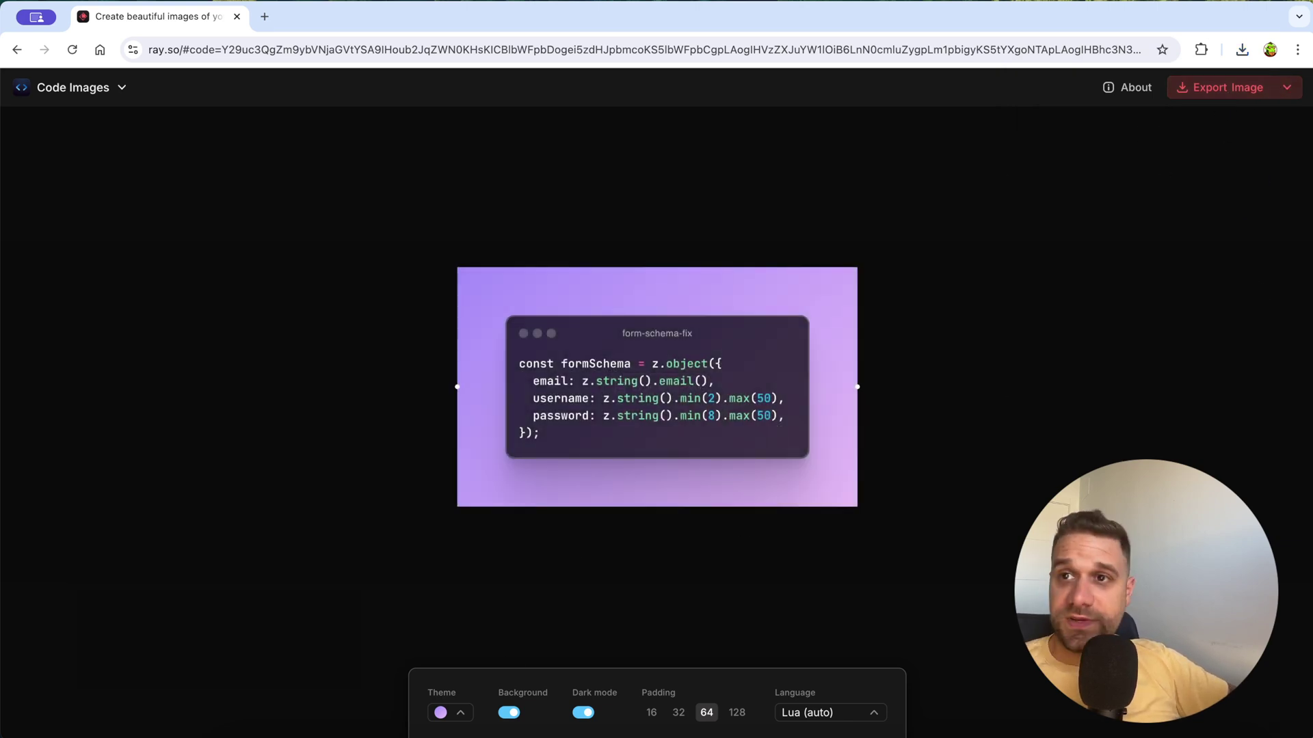
Open form-schema-fix.png in Preview and select the email and username code lines.
{"action": "left_click_drag", "start_coordinate": [1312, 125], "coordinate": [393, 124]}
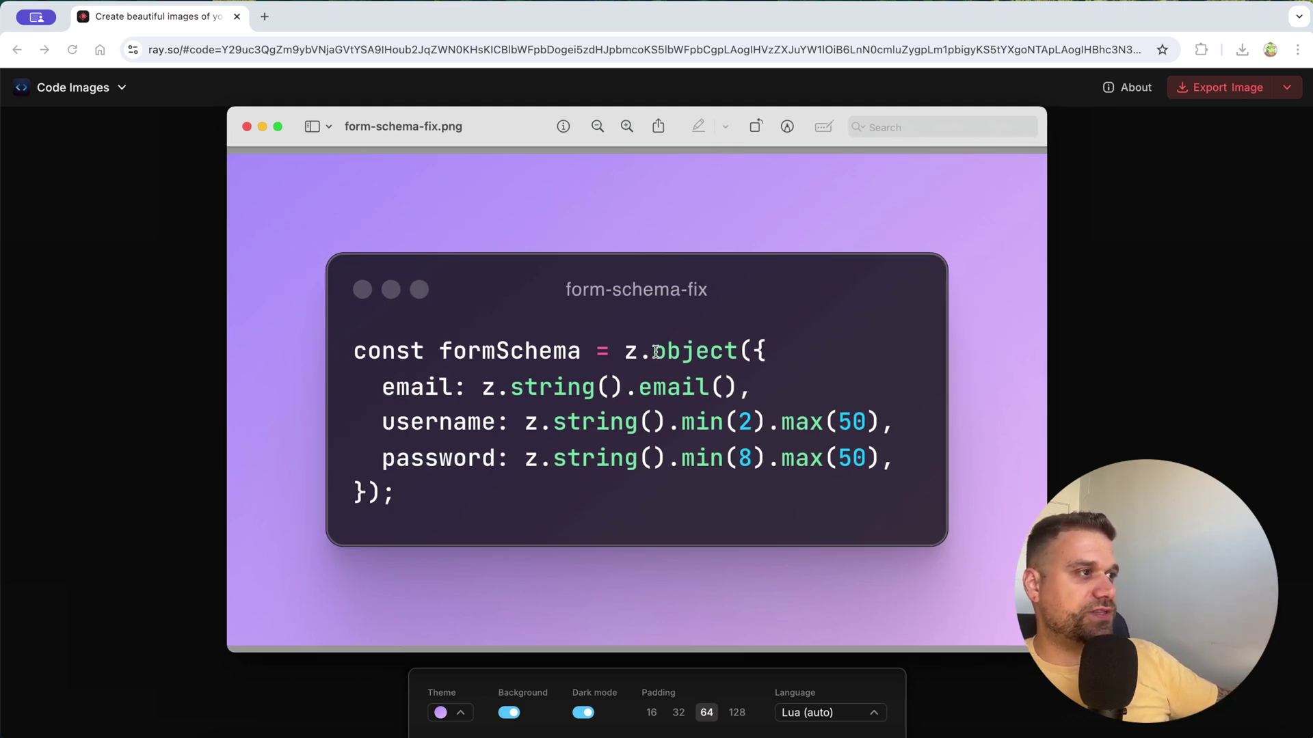
{"action": "double_click", "coordinate": [569, 387]}
{"action": "double_click", "coordinate": [675, 389]}
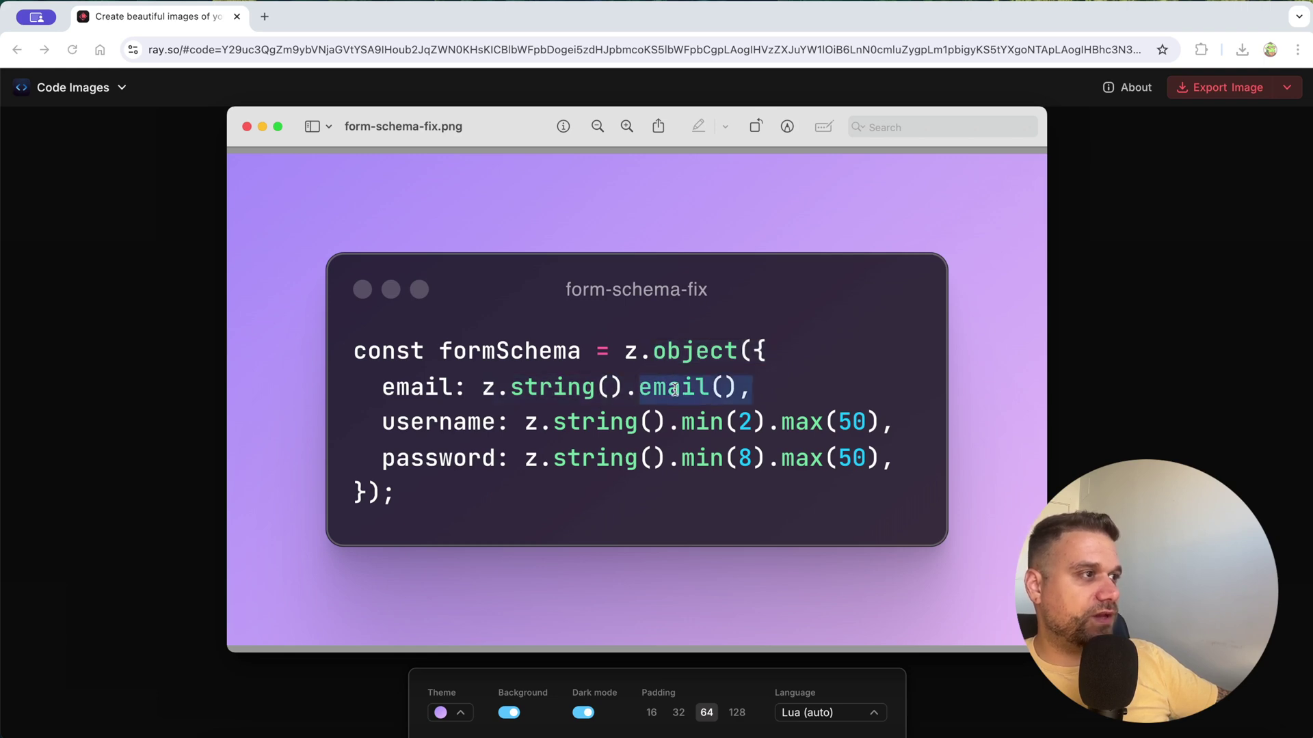
{"action": "double_click", "coordinate": [749, 422]}
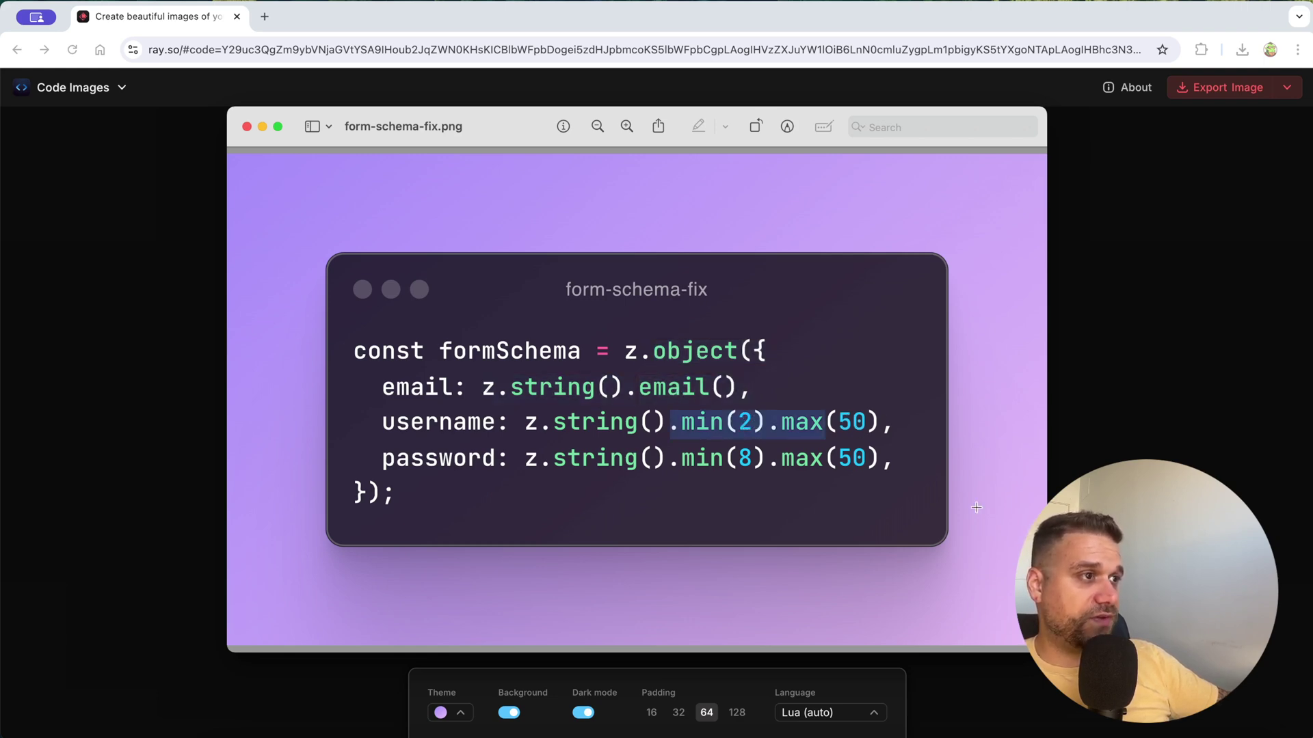
{"action": "left_click", "coordinate": [609, 569]}
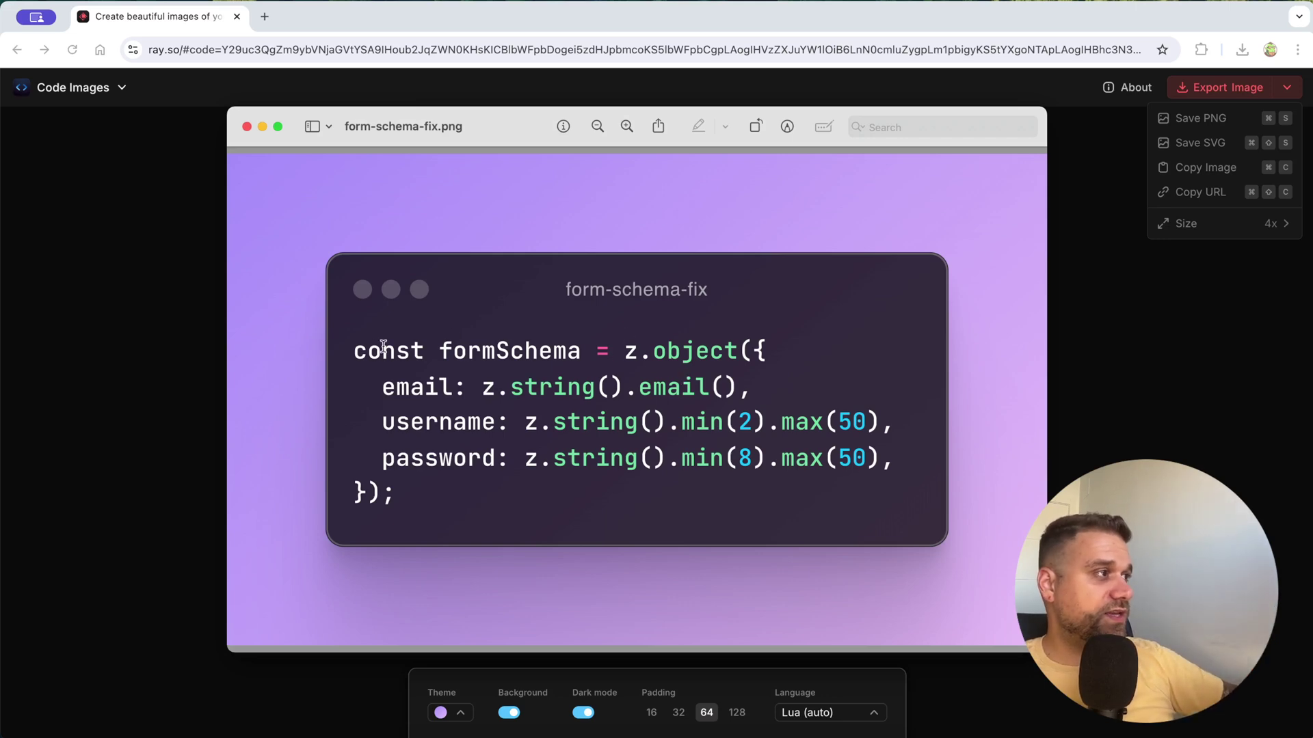
{"action": "left_click_drag", "start_coordinate": [358, 350], "coordinate": [398, 480]}
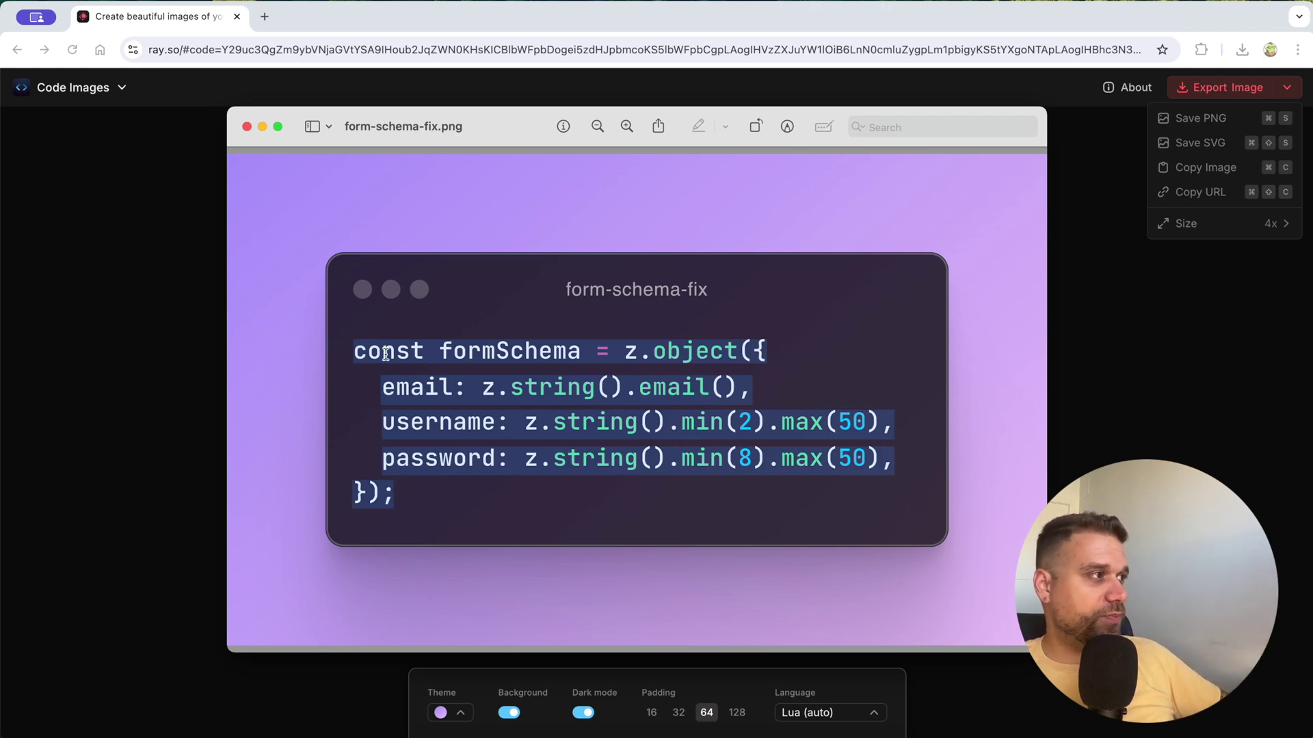
Copy the ray.so image's share URL, load it in a new tab, and paste the schema code.
{"action": "left_click", "coordinate": [247, 127]}
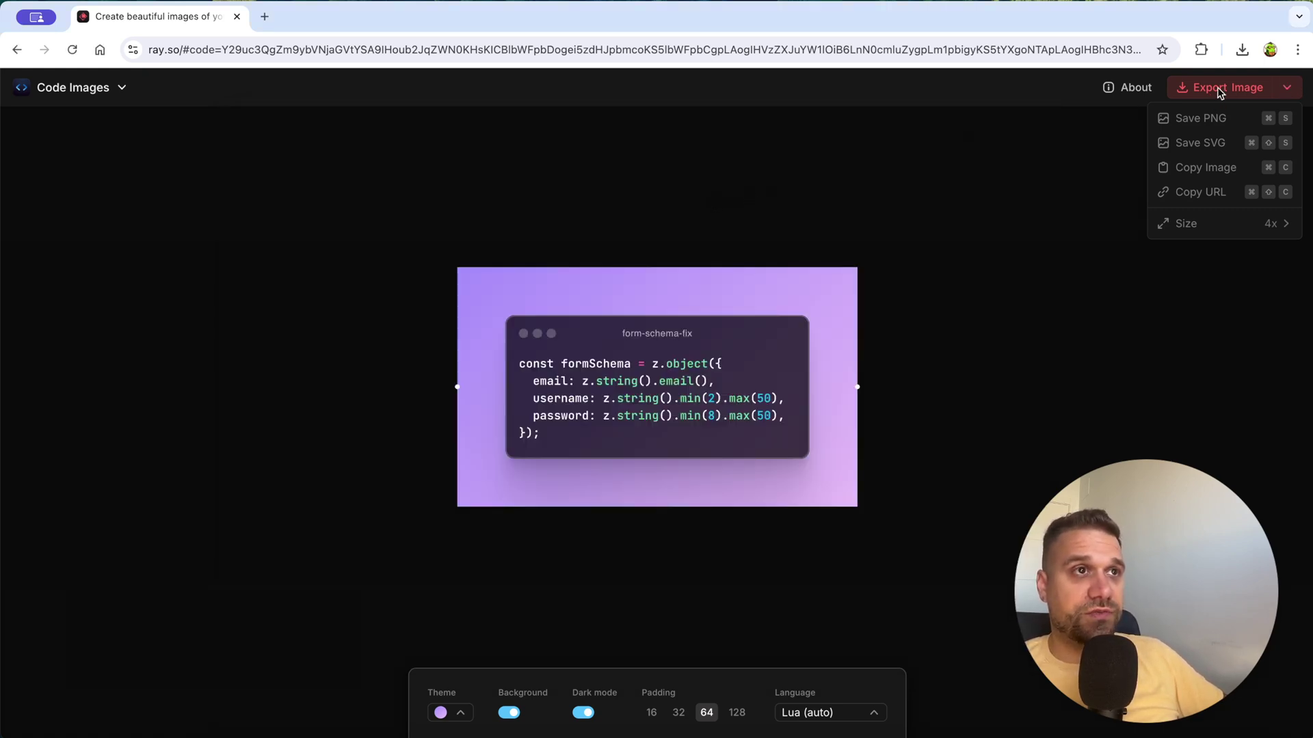
{"action": "left_click", "coordinate": [1204, 194]}
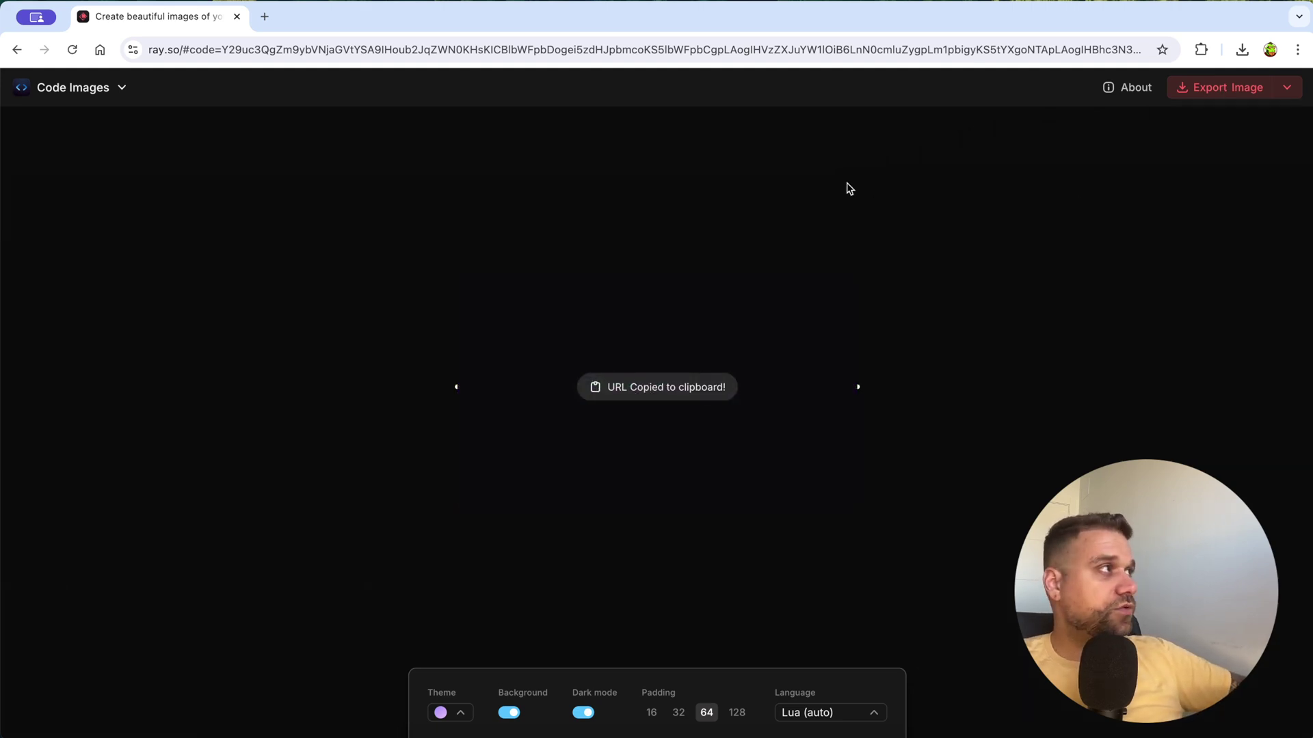
{"action": "key", "text": "ctrl+t"}
{"action": "key", "text": "ctrl+v"}
{"action": "key", "text": "Return"}
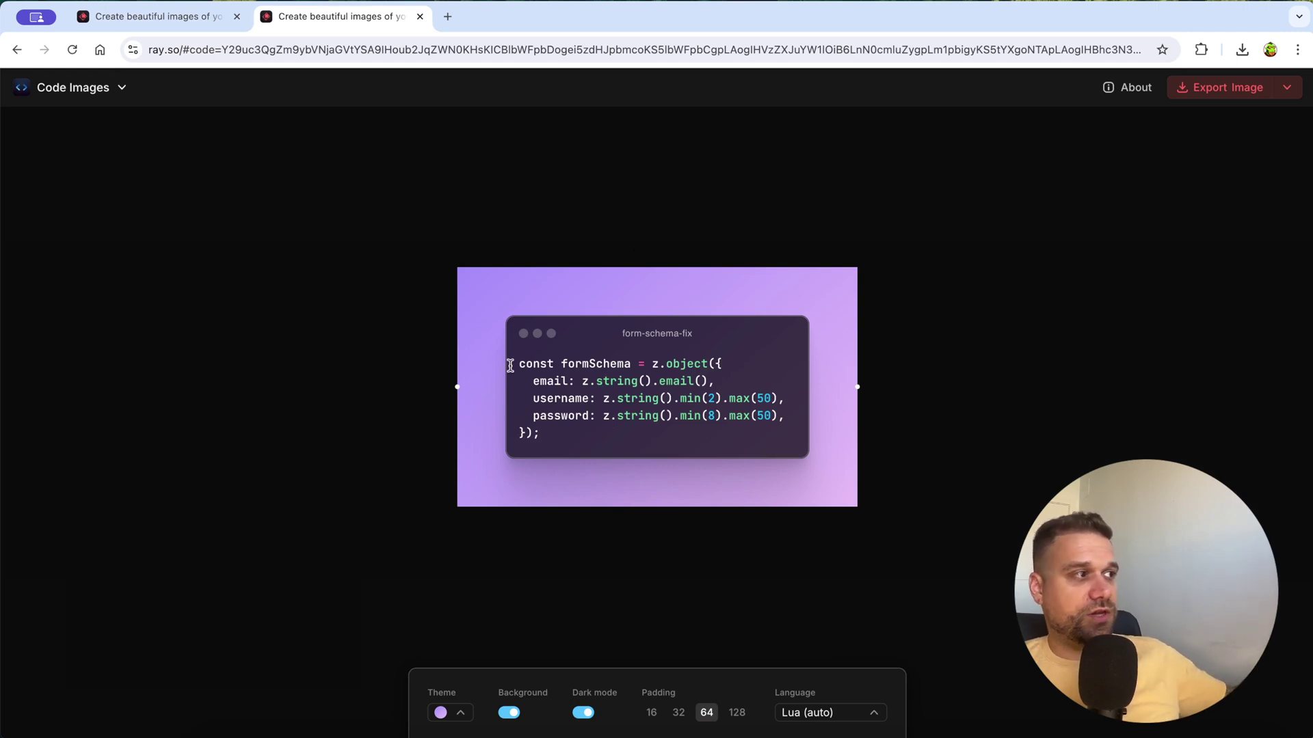
{"action": "left_click_drag", "start_coordinate": [517, 363], "coordinate": [560, 433]}
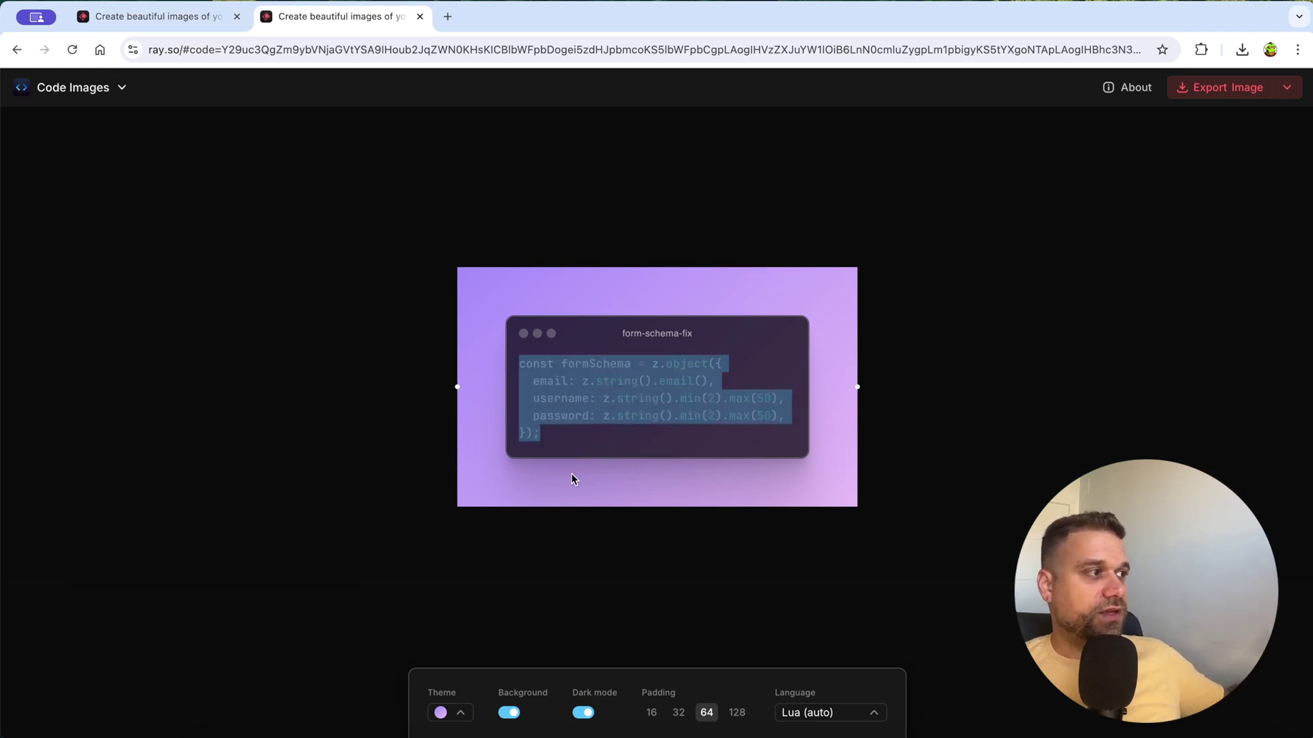
{"action": "key", "text": "ctrl+v"}
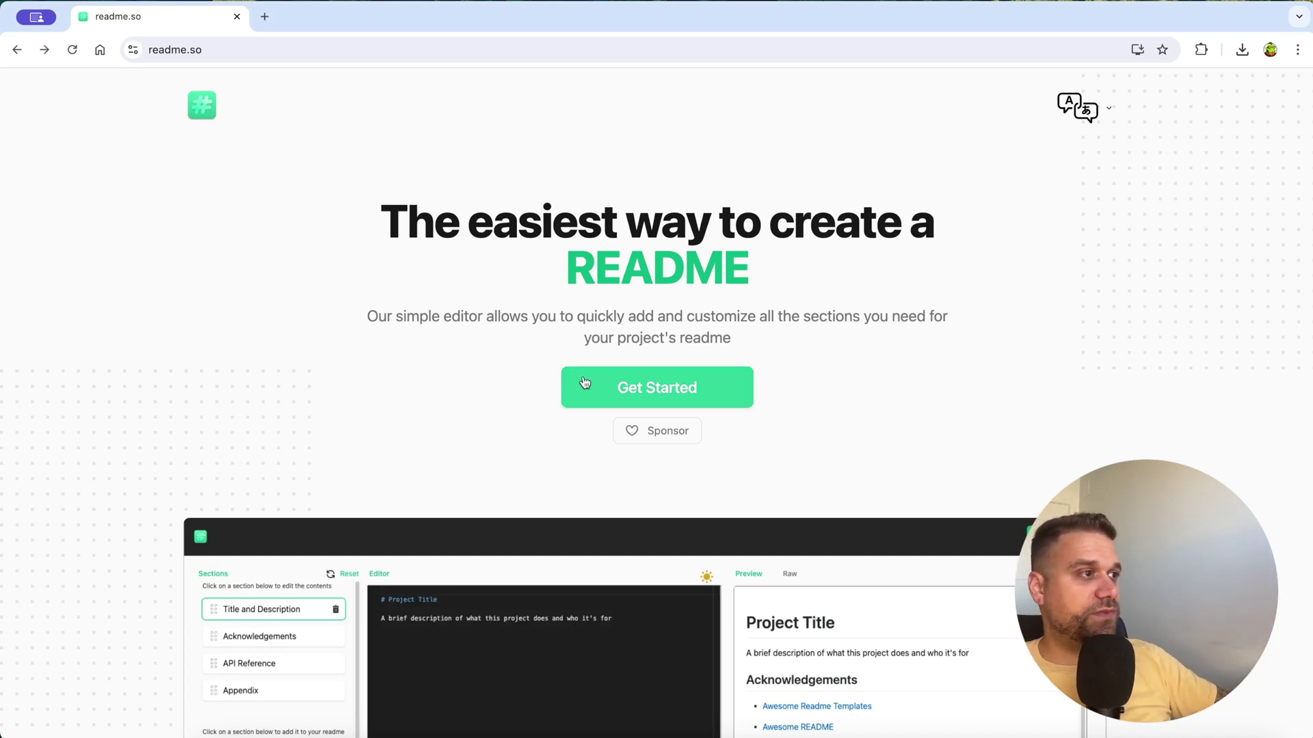
Open the readme.so editor and append 'sasasasa' to the template description.
{"action": "left_click", "coordinate": [620, 400]}
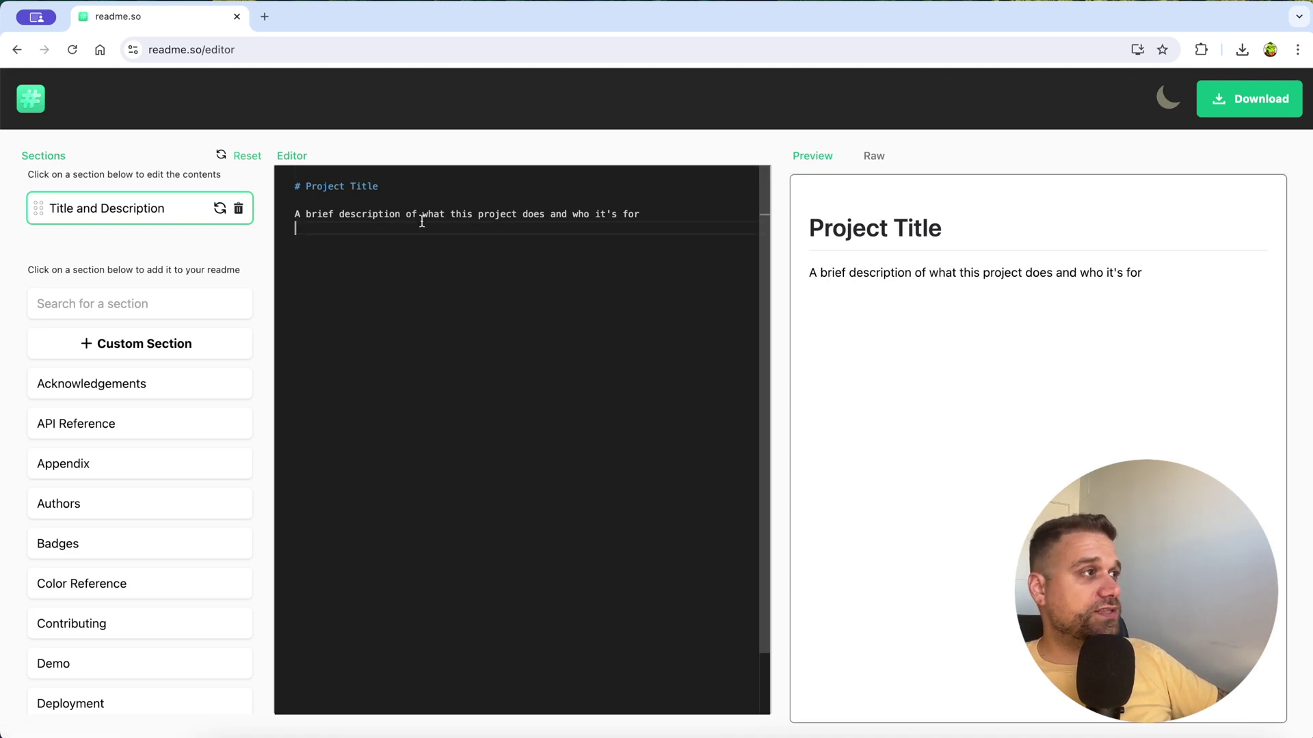
{"action": "left_click", "coordinate": [634, 218]}
{"action": "type", "text": "sasasasa"}
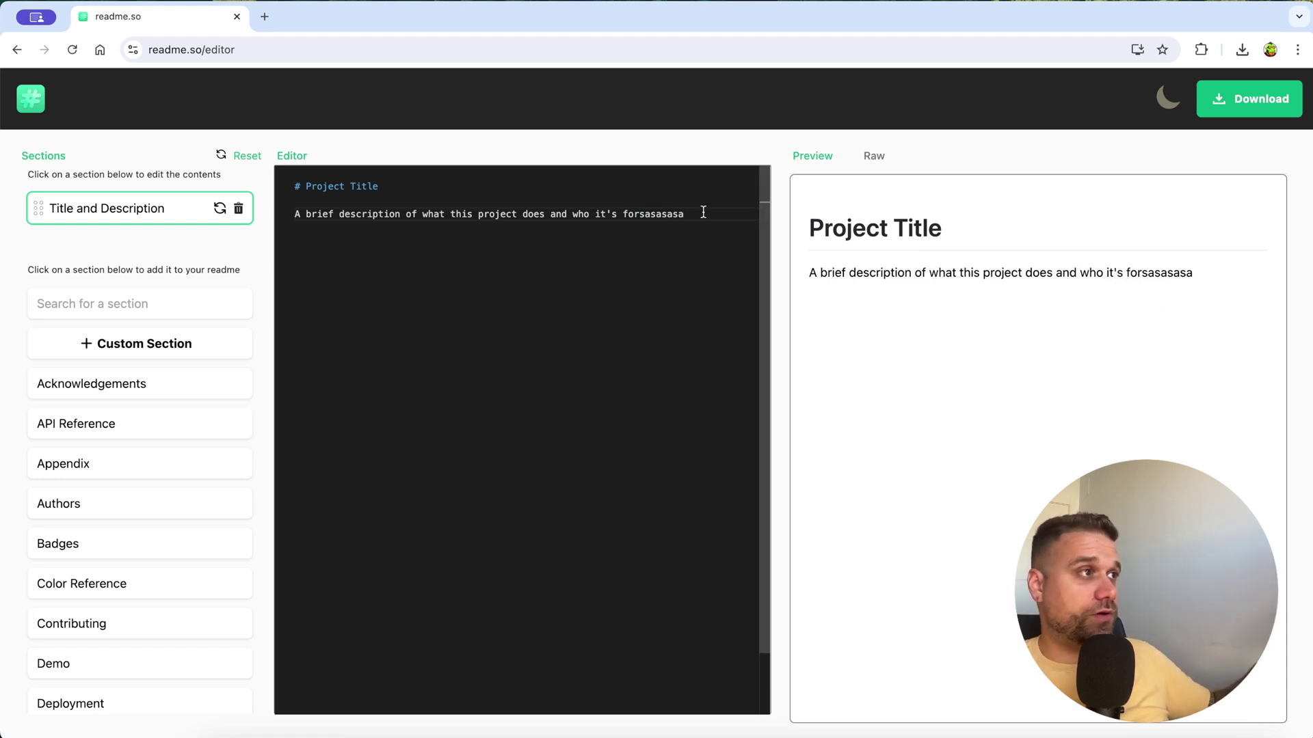
In VS Code, open README.md through quick file search for 'rea'.
{"action": "left_click", "coordinate": [654, 730]}
{"action": "left_click", "coordinate": [670, 364]}
{"action": "key", "text": "super+p"}
{"action": "type", "text": "rea"}
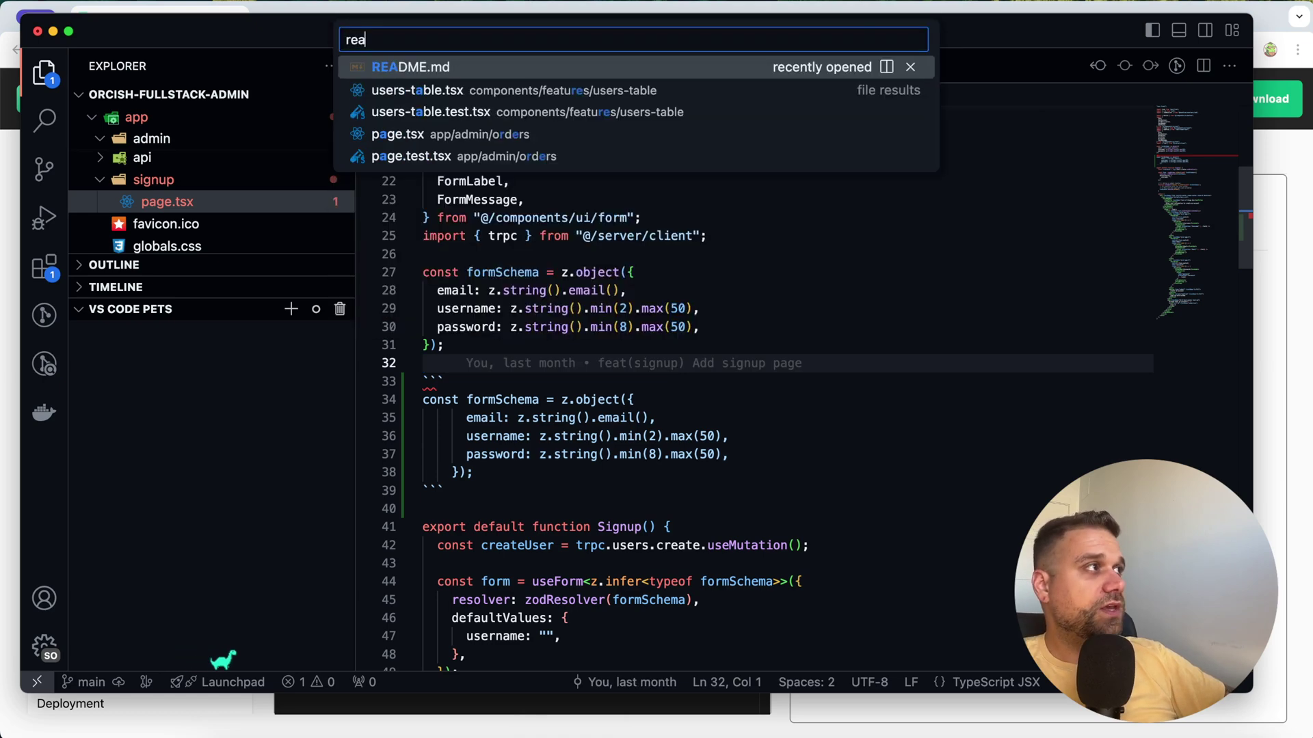
{"action": "key", "text": "Return"}
Select the entire README.md contents for copying.
{"action": "scroll", "coordinate": [672, 367], "scroll_direction": "up", "scroll_amount": 5}
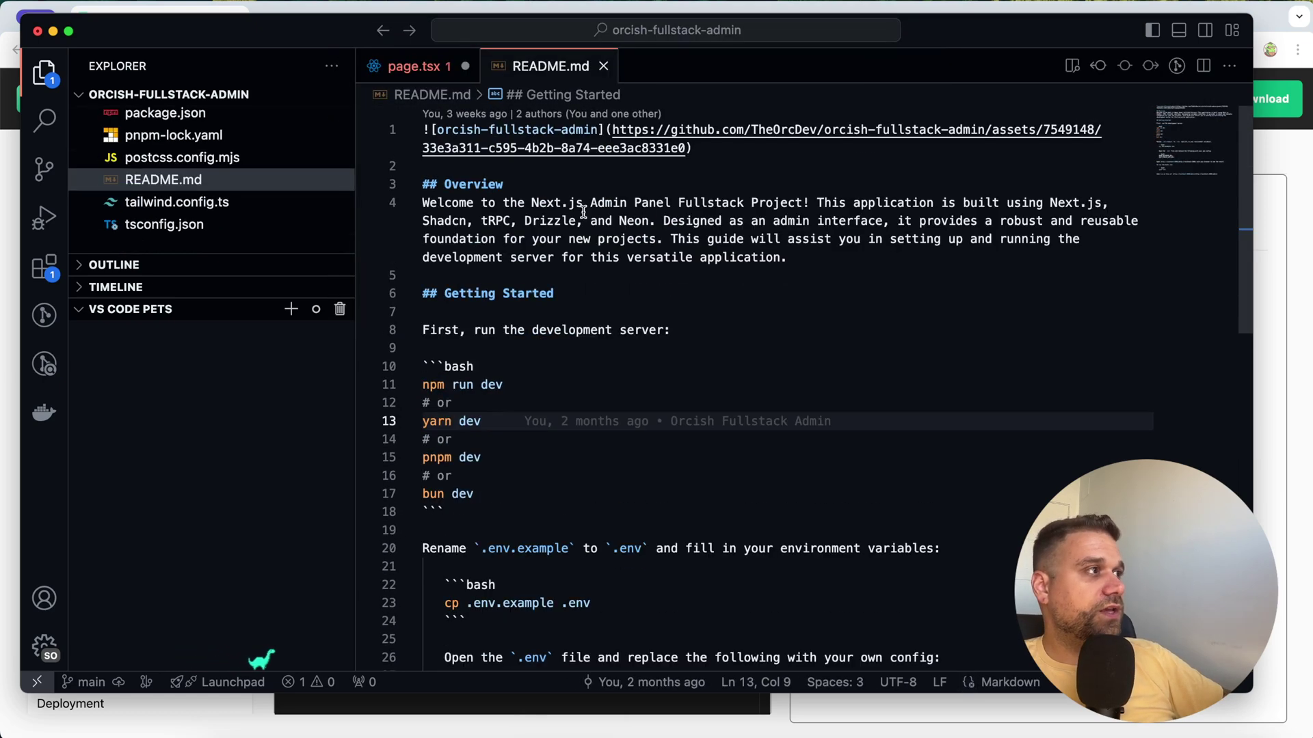
{"action": "left_click", "coordinate": [565, 209]}
{"action": "scroll", "coordinate": [559, 278], "scroll_direction": "down", "scroll_amount": 10}
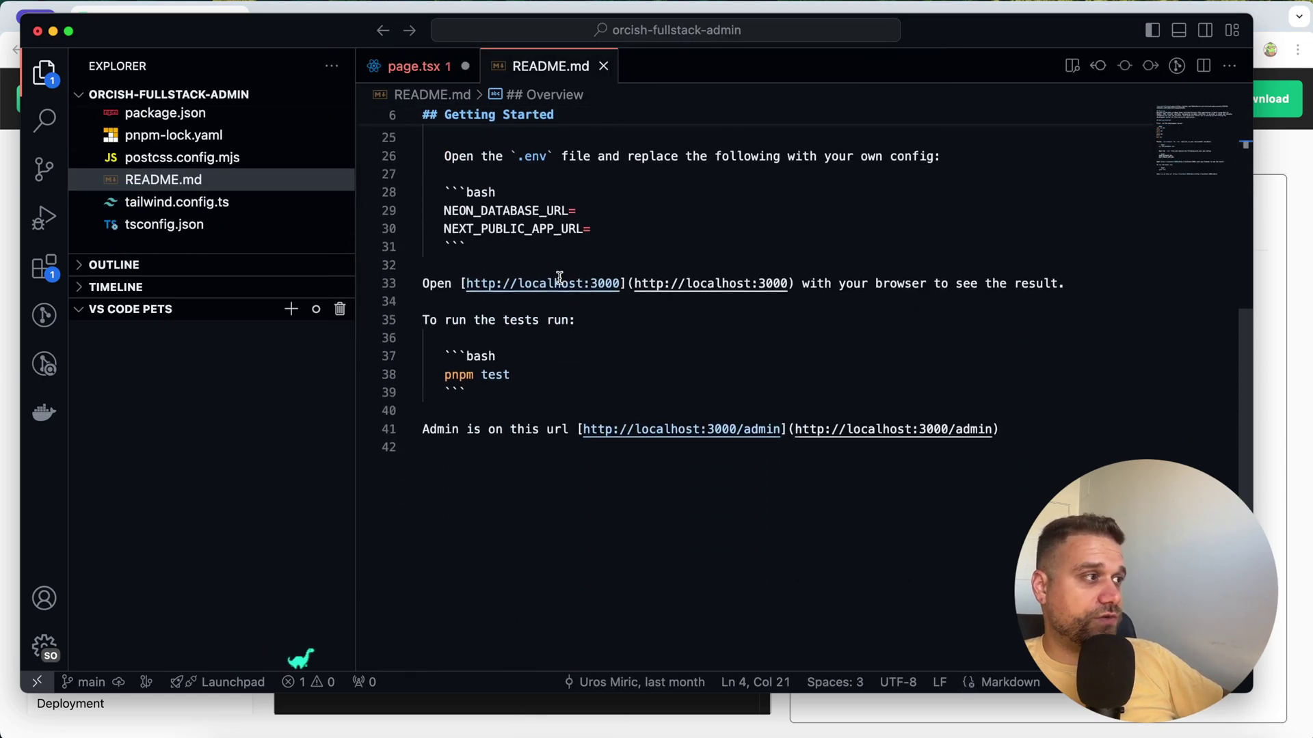
{"action": "scroll", "coordinate": [560, 277], "scroll_direction": "up", "scroll_amount": 10}
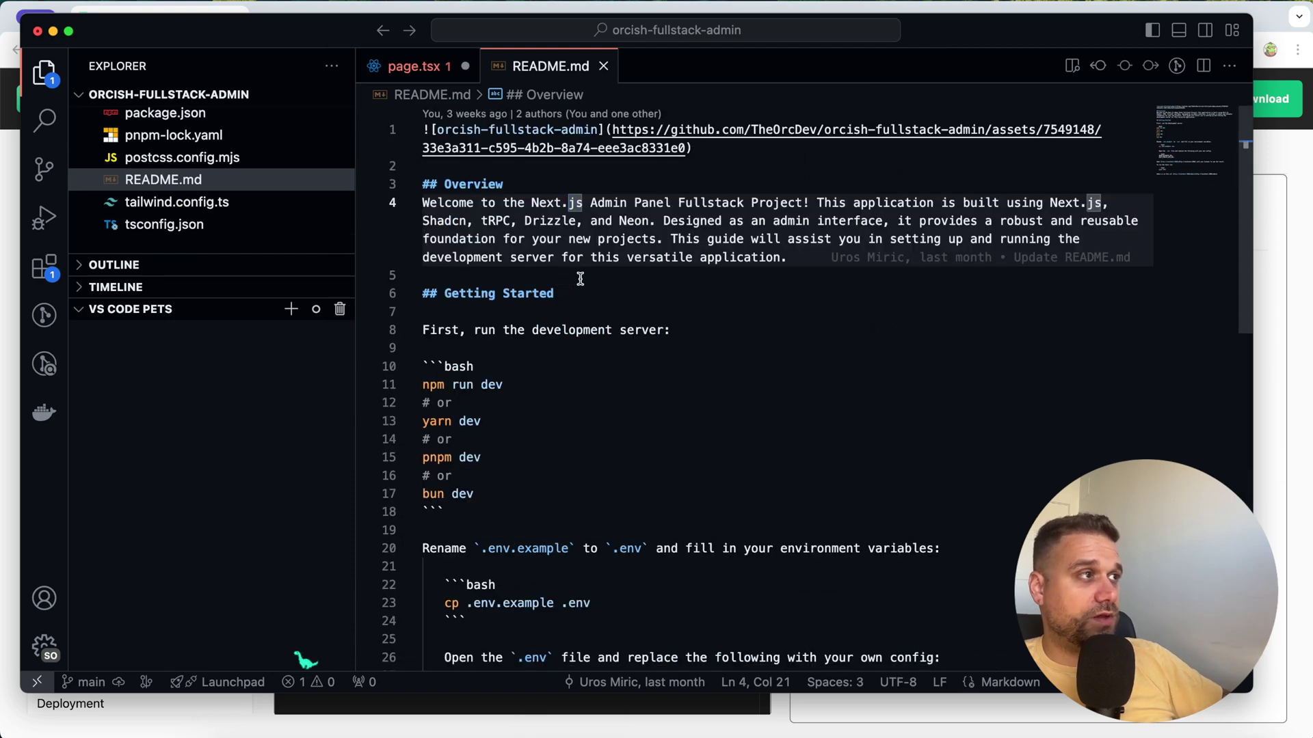
{"action": "left_click", "coordinate": [579, 274]}
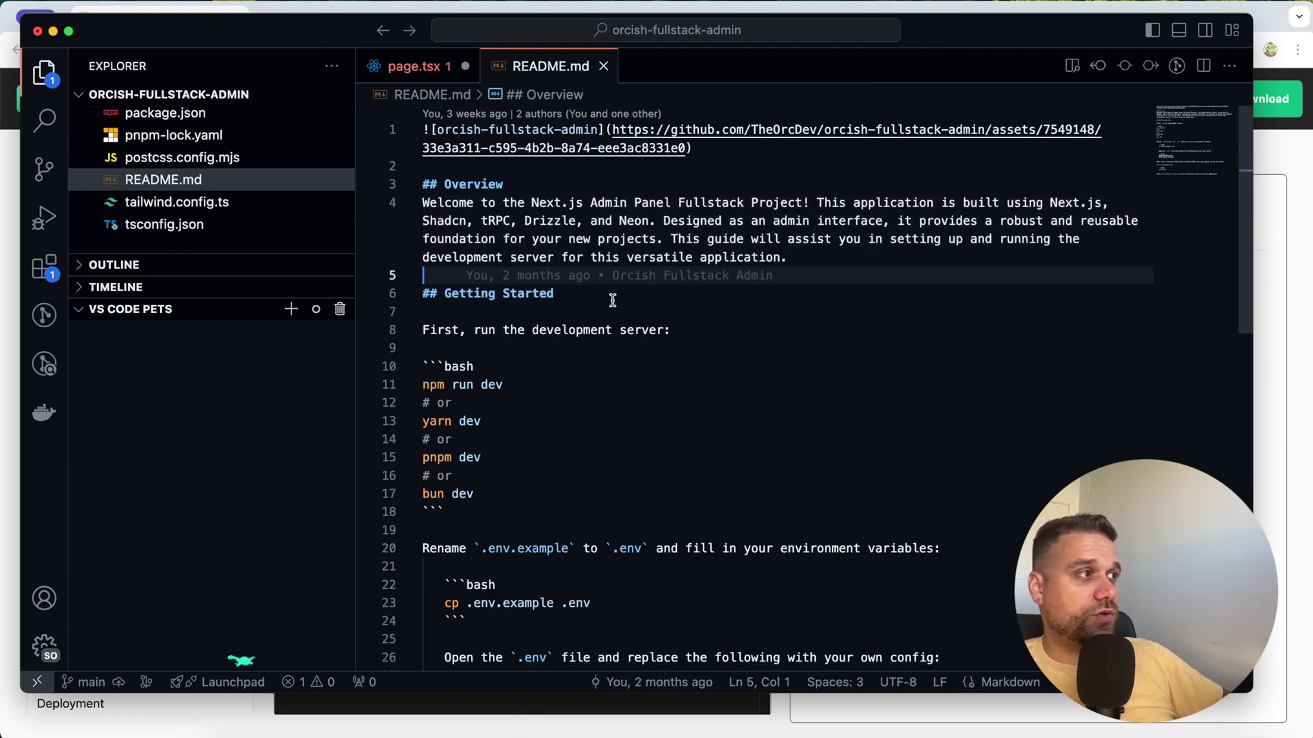
{"action": "left_click", "coordinate": [599, 329]}
{"action": "key", "text": "super+a"}
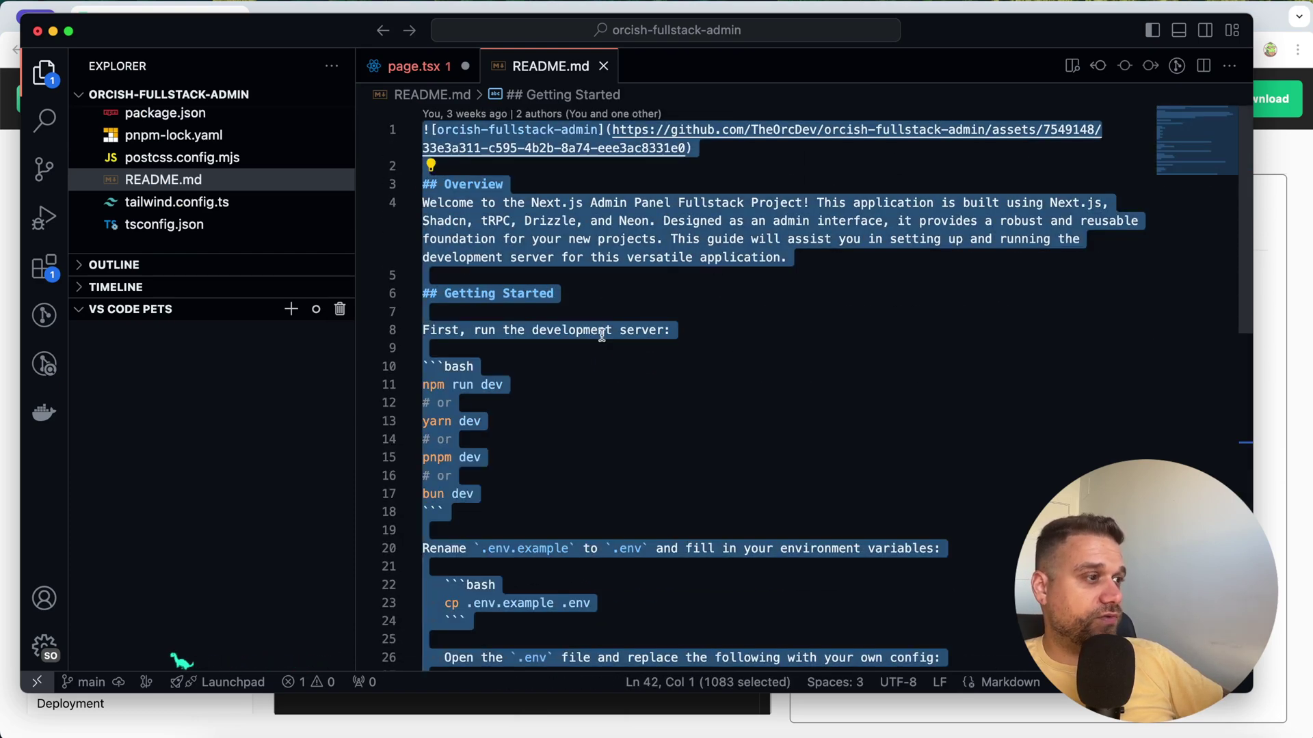
Replace the readme.so template with the project README and scroll through the preview.
{"action": "left_click", "coordinate": [618, 731]}
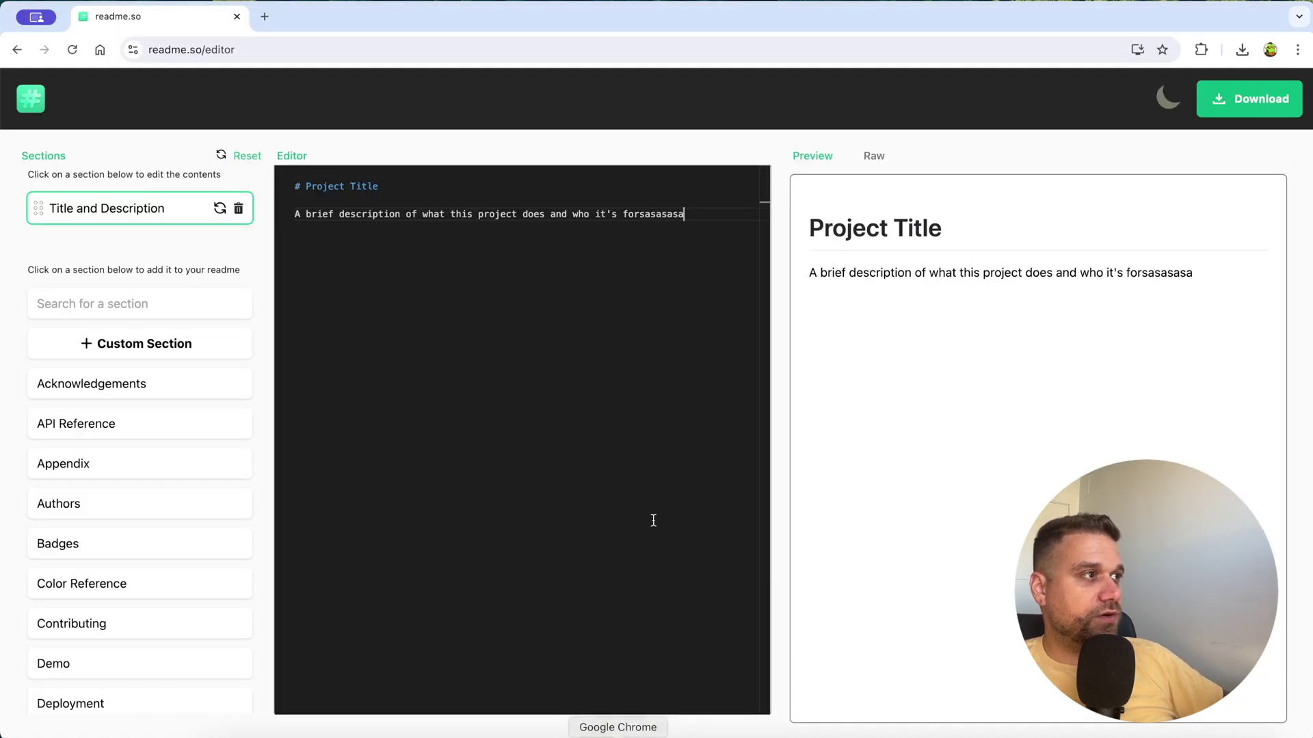
{"action": "key", "text": "super+a"}
{"action": "key", "text": "super+v"}
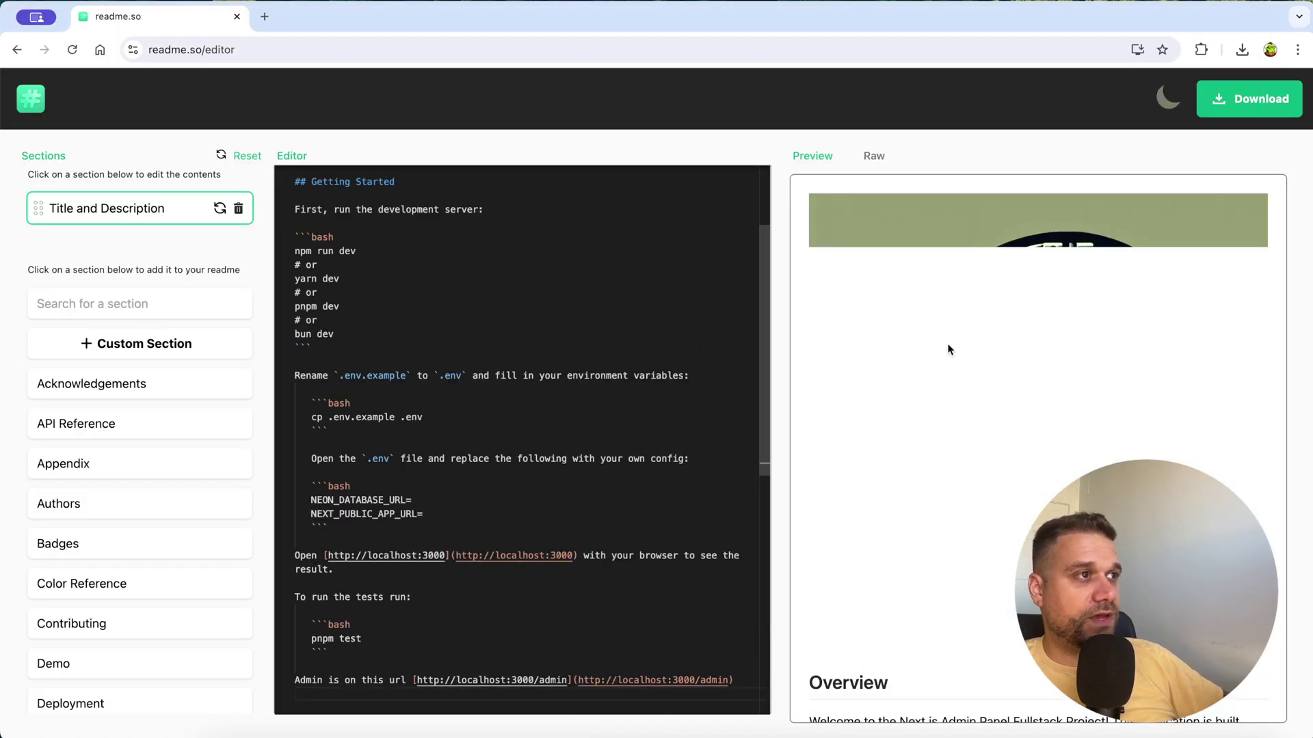
{"action": "scroll", "coordinate": [949, 414], "scroll_direction": "down", "scroll_amount": 6}
{"action": "scroll", "coordinate": [950, 412], "scroll_direction": "down", "scroll_amount": 4}
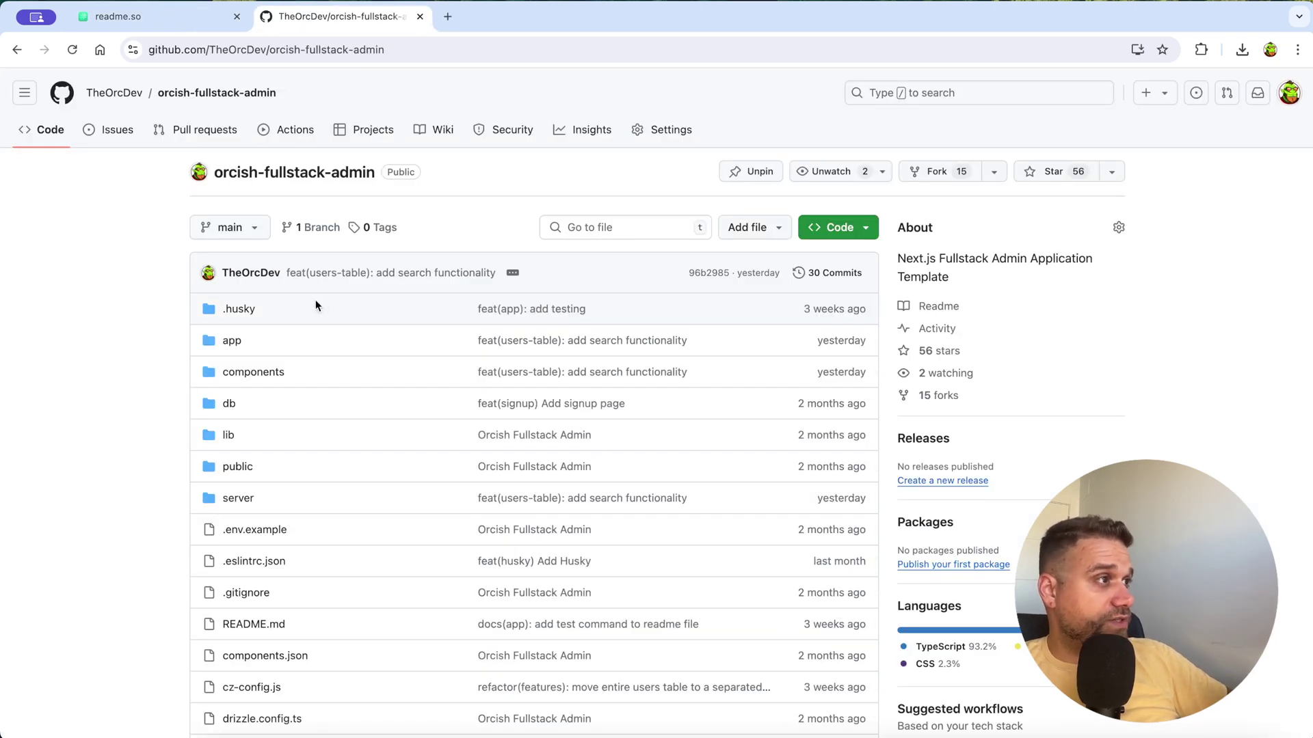
Scroll the orcish-fullstack-admin README past Getting Started, the test command and admin URL to the footer.
{"action": "scroll", "coordinate": [263, 300], "scroll_direction": "down", "scroll_amount": 12}
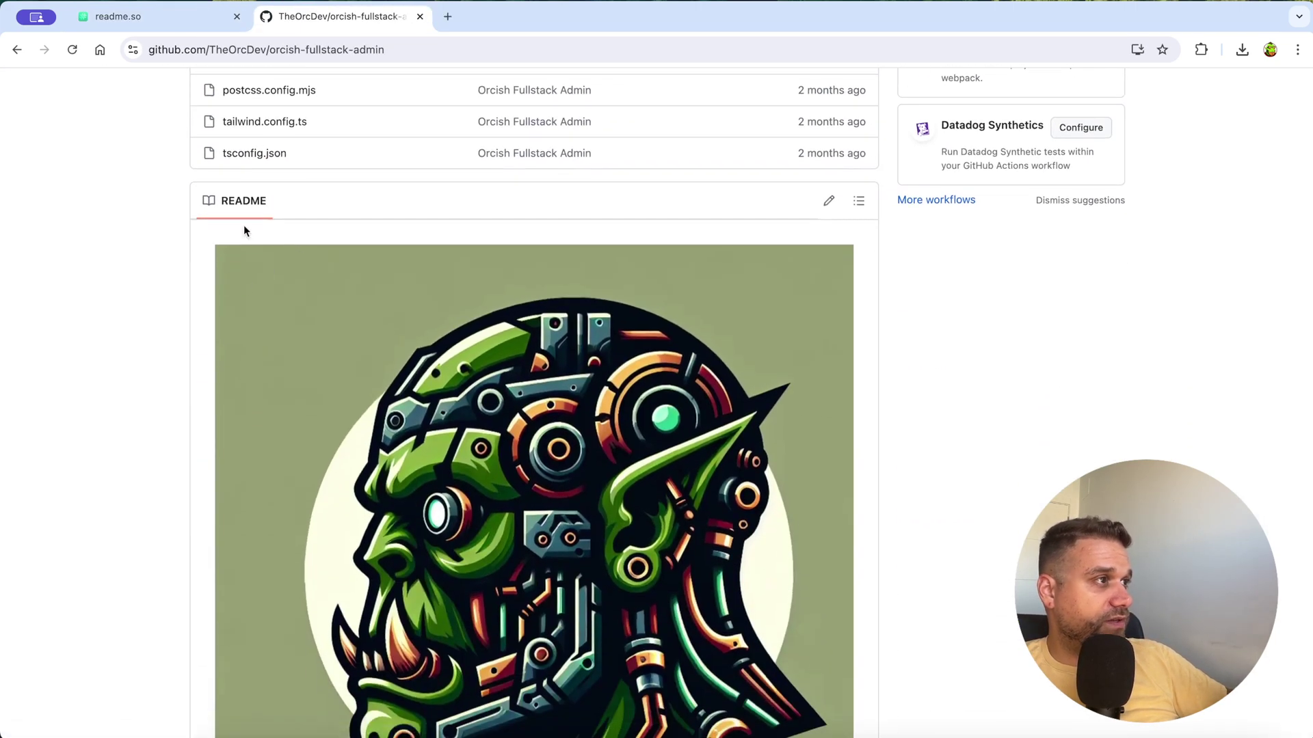
{"action": "scroll", "coordinate": [294, 260], "scroll_direction": "down", "scroll_amount": 2}
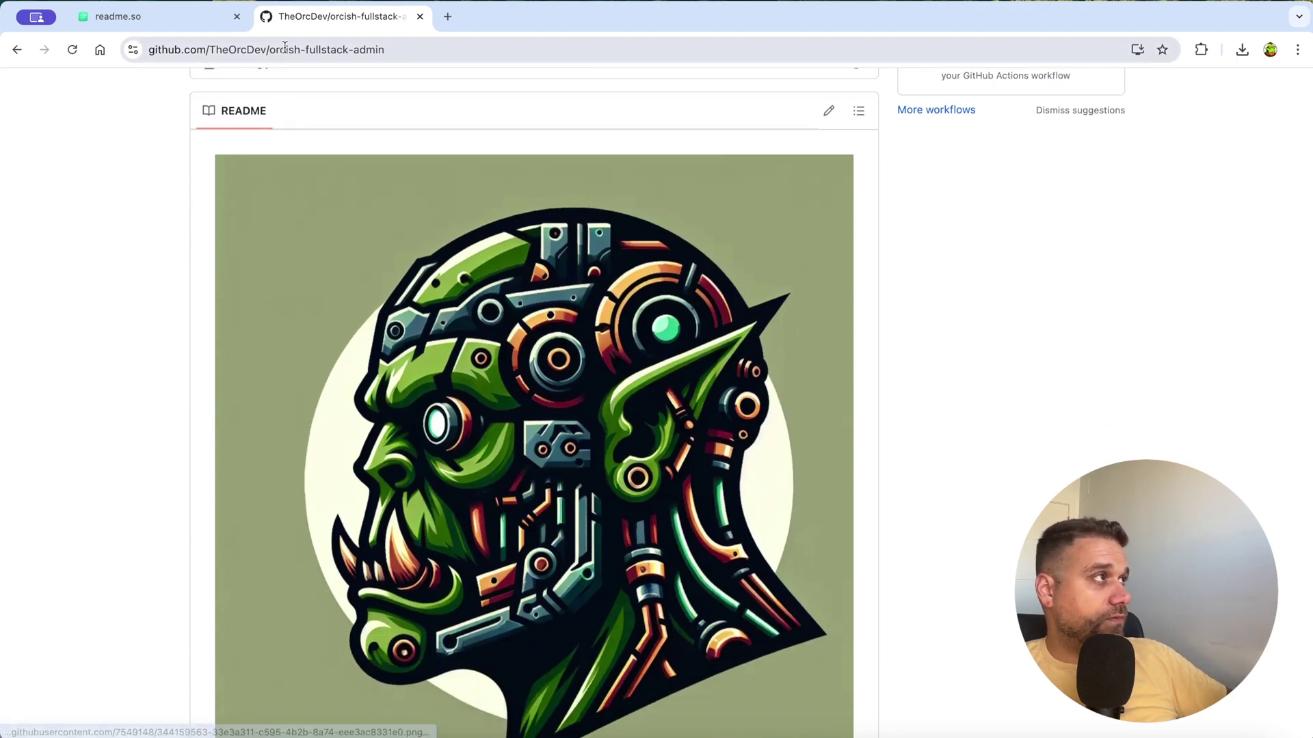
{"action": "scroll", "coordinate": [194, 223], "scroll_direction": "down", "scroll_amount": 3}
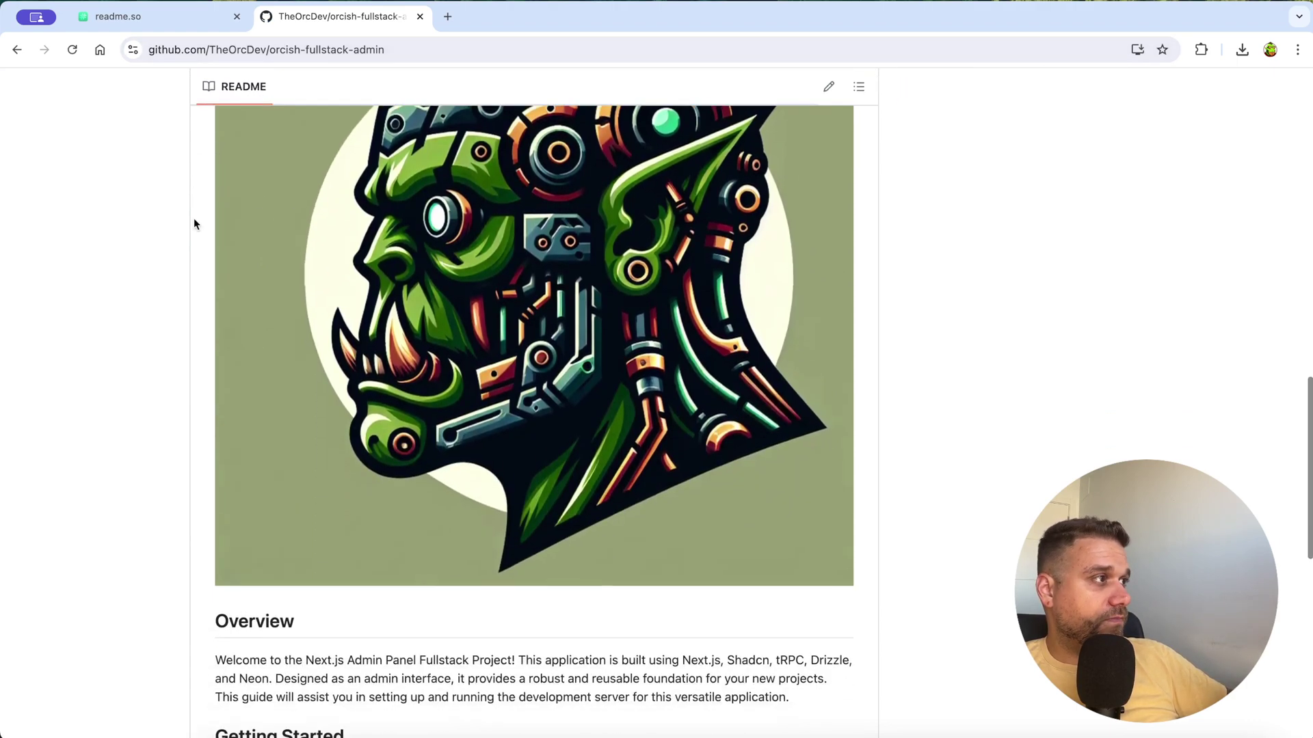
{"action": "scroll", "coordinate": [339, 188], "scroll_direction": "up", "scroll_amount": 10}
{"action": "scroll", "coordinate": [274, 226], "scroll_direction": "down", "scroll_amount": 15}
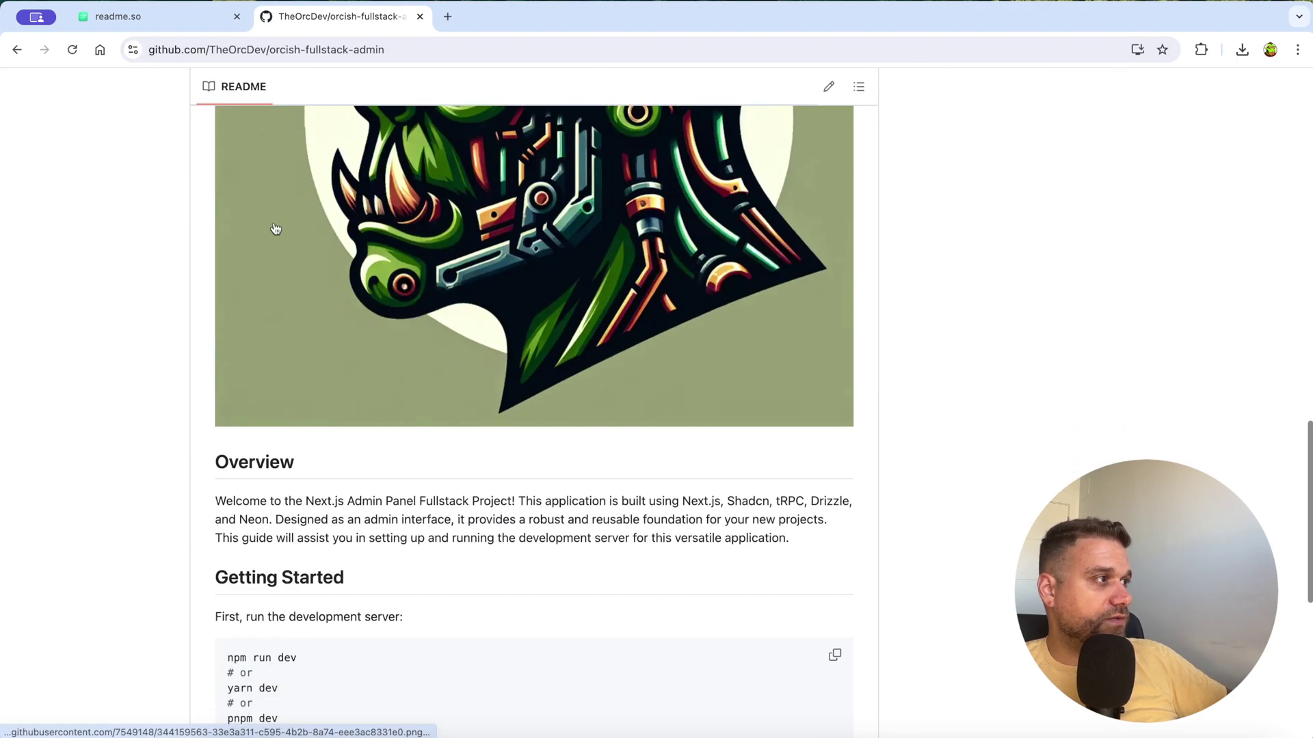
{"action": "scroll", "coordinate": [273, 221], "scroll_direction": "down", "scroll_amount": 3}
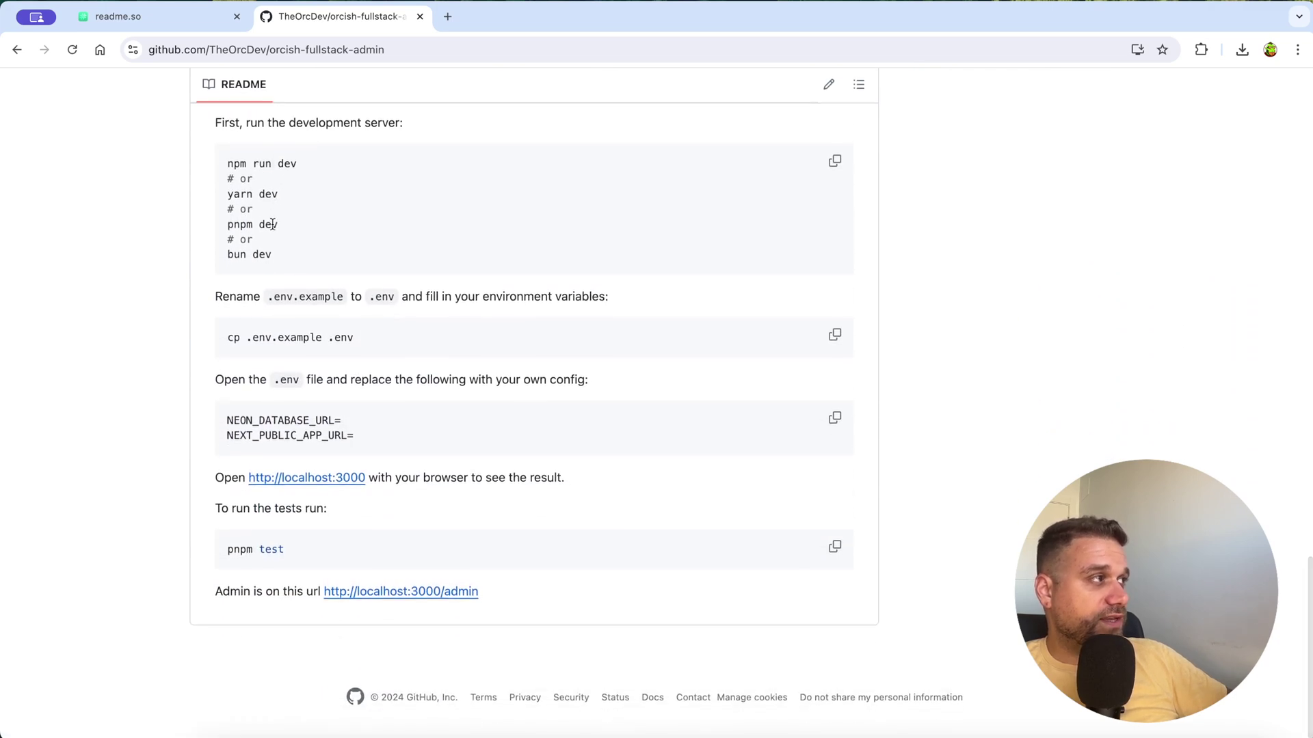
Scroll the readme.so preview up to the orc banner, then return to the GitHub repository's file list.
{"action": "left_click", "coordinate": [172, 16]}
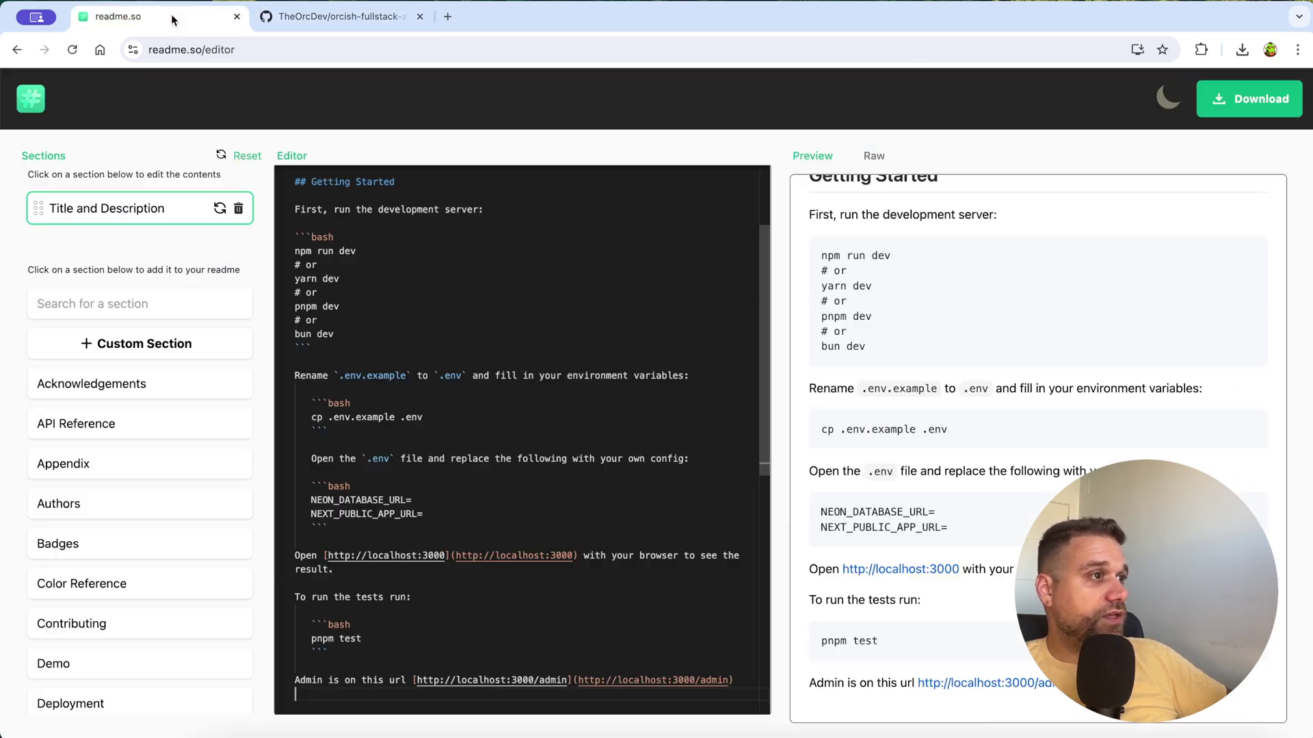
{"action": "scroll", "coordinate": [921, 315], "scroll_direction": "up", "scroll_amount": 8}
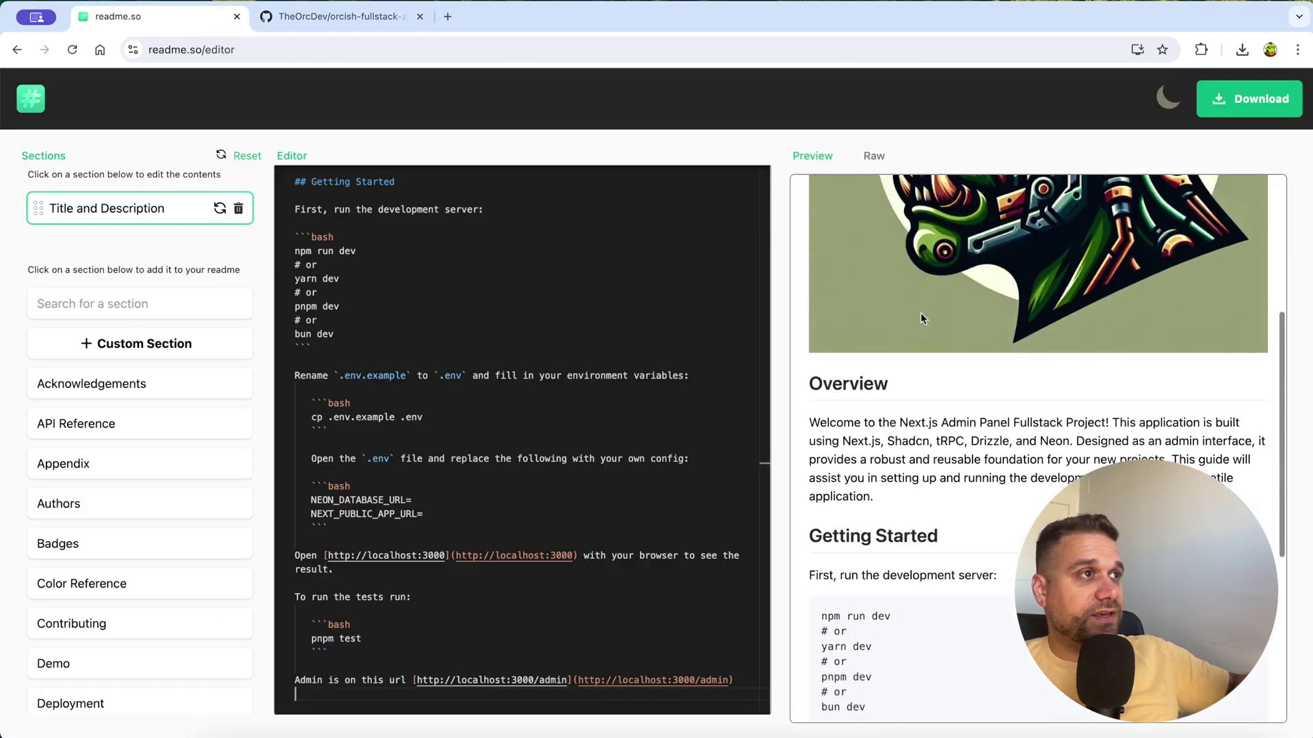
{"action": "scroll", "coordinate": [920, 314], "scroll_direction": "up", "scroll_amount": 3}
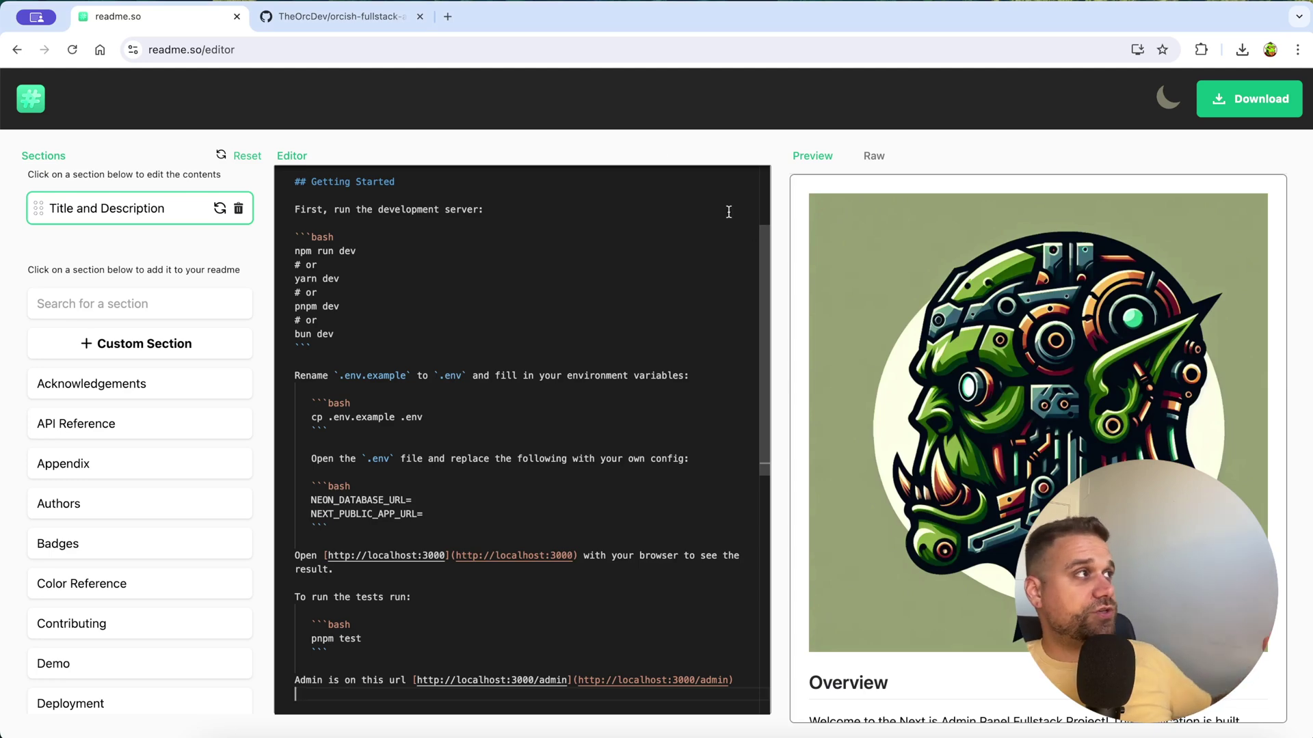
{"action": "left_click", "coordinate": [380, 18]}
{"action": "scroll", "coordinate": [475, 318], "scroll_direction": "up", "scroll_amount": 15}
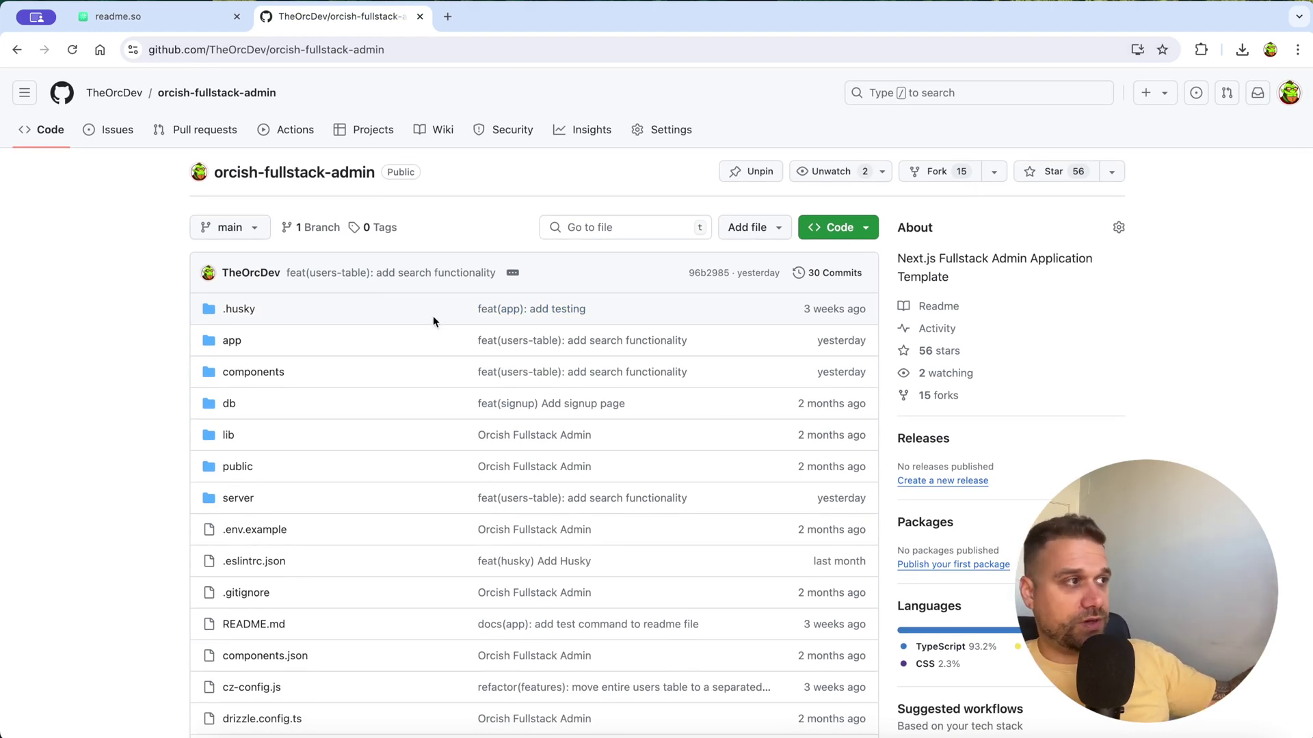
Scroll the GitHub README down to the pnpm test command, selecting the Overview paragraph on the way.
{"action": "scroll", "coordinate": [405, 348], "scroll_direction": "down", "scroll_amount": 5}
{"action": "scroll", "coordinate": [405, 351], "scroll_direction": "down", "scroll_amount": 15}
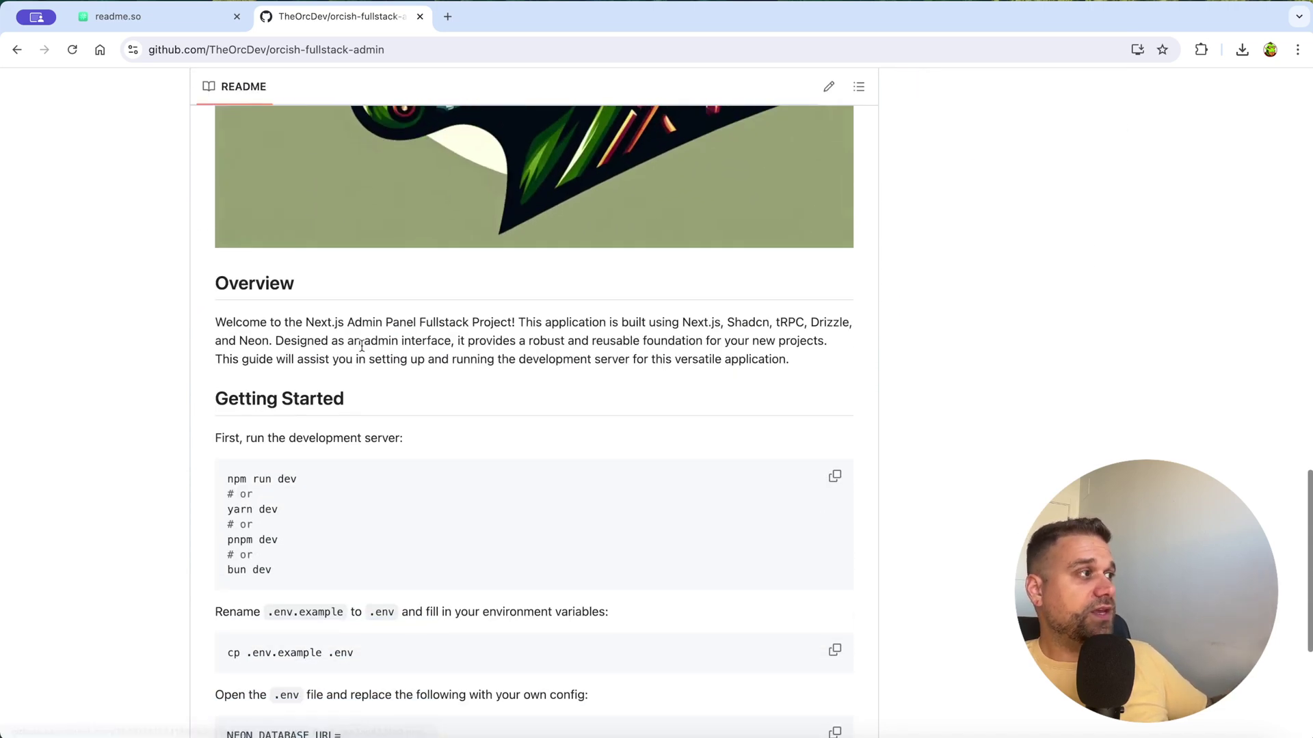
{"action": "scroll", "coordinate": [362, 347], "scroll_direction": "down", "scroll_amount": 3}
{"action": "left_click_drag", "start_coordinate": [216, 222], "coordinate": [353, 259]}
{"action": "scroll", "coordinate": [266, 274], "scroll_direction": "down", "scroll_amount": 5}
{"action": "scroll", "coordinate": [267, 273], "scroll_direction": "down", "scroll_amount": 2}
{"action": "scroll", "coordinate": [410, 267], "scroll_direction": "up", "scroll_amount": 2}
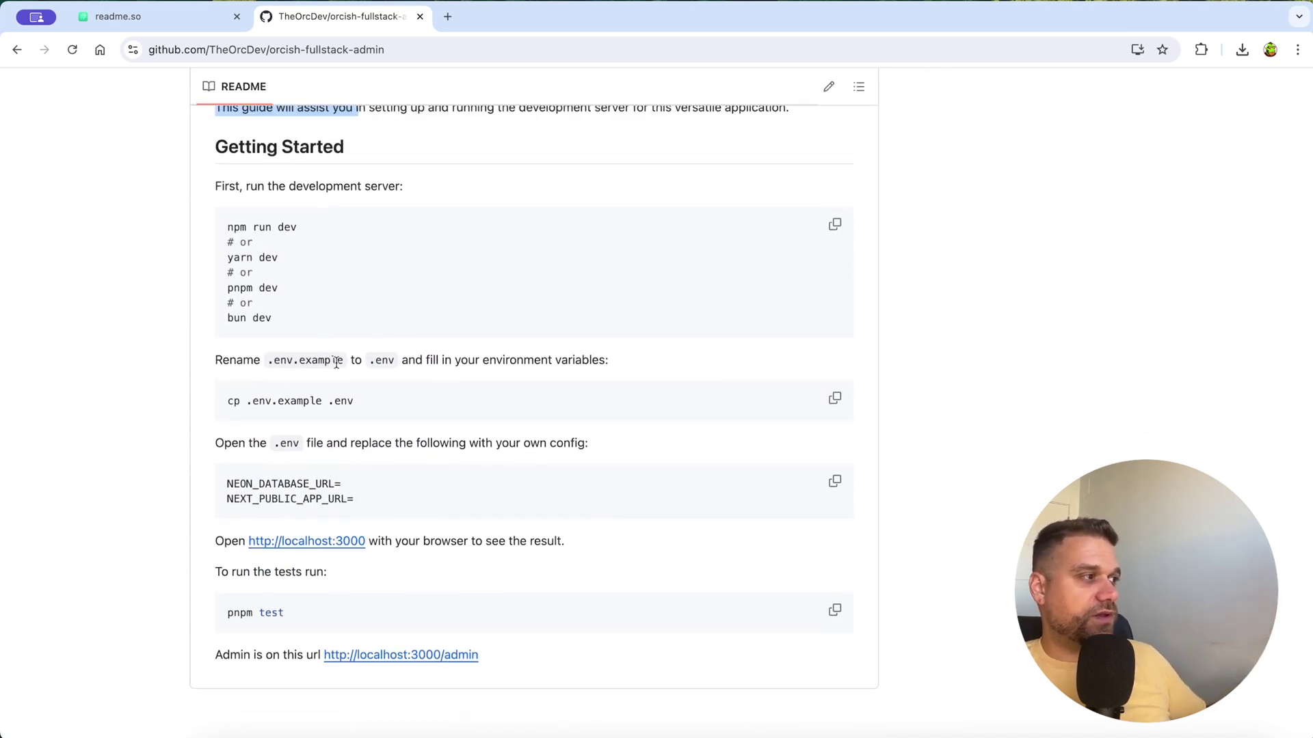
Return to readme.so and scroll its preview down to the Getting Started commands.
{"action": "left_click", "coordinate": [162, 21]}
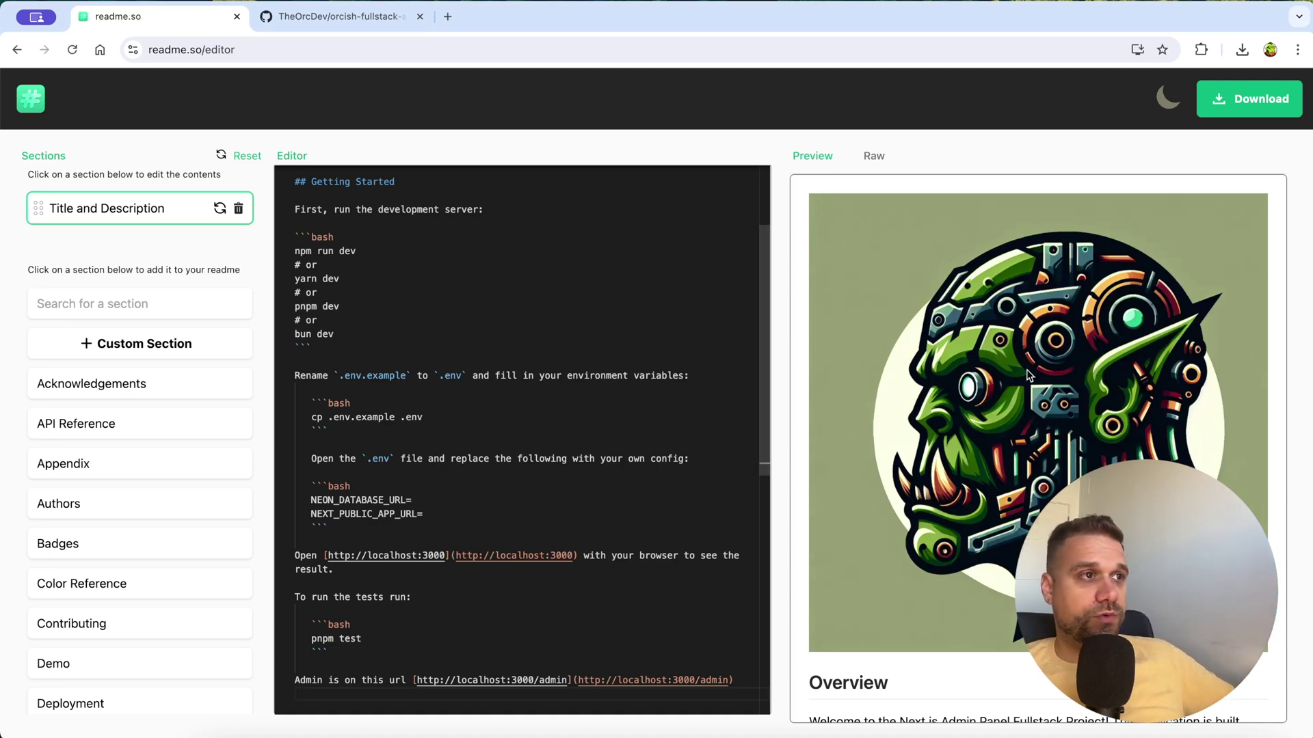
{"action": "scroll", "coordinate": [1011, 360], "scroll_direction": "down", "scroll_amount": 10}
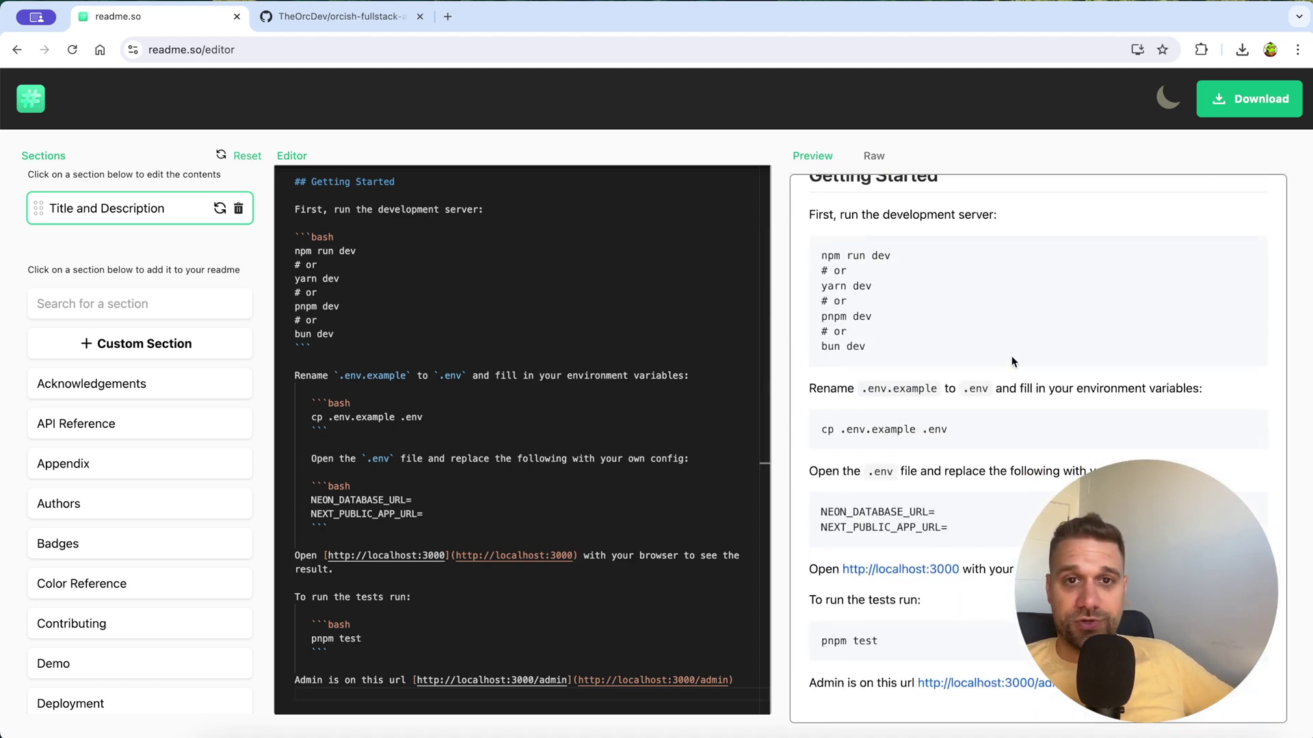